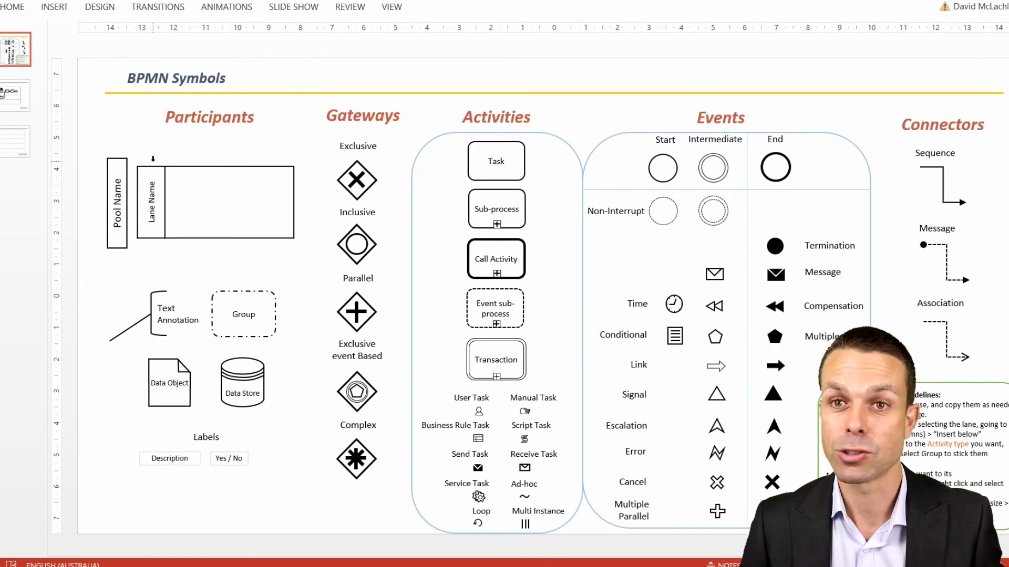
# Examine the BPMN symbol categories up close, especially the task-type icons in the Activities section.
pyautogui.click(215, 303)
pyautogui.click(496, 171)
pyautogui.click(361, 165)
pyautogui.click(439, 170)
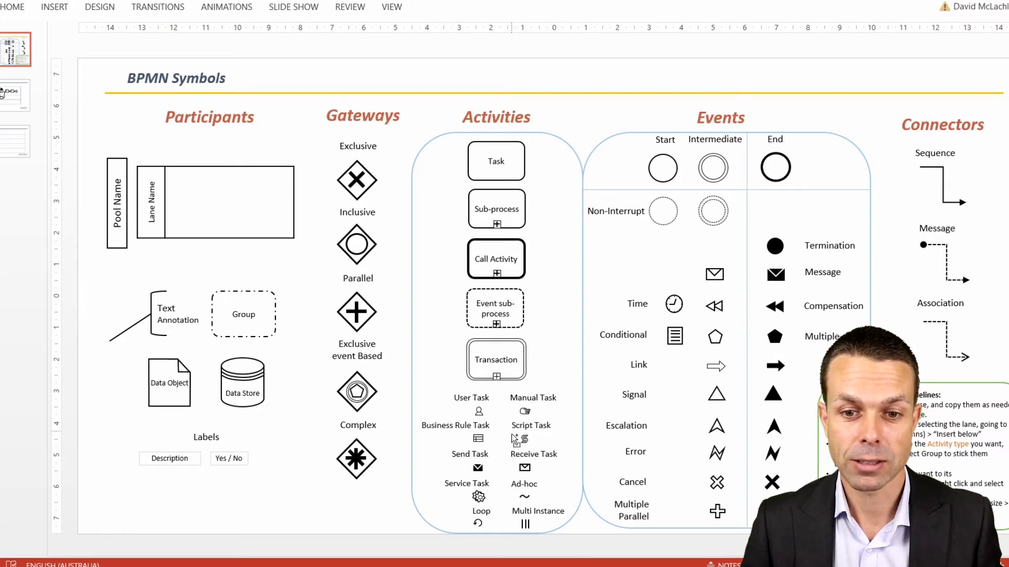
pyautogui.keyDown('ctrl'); pyautogui.scroll(4, 514, 426); pyautogui.keyUp('ctrl')
pyautogui.scroll(-2, 420, 394)
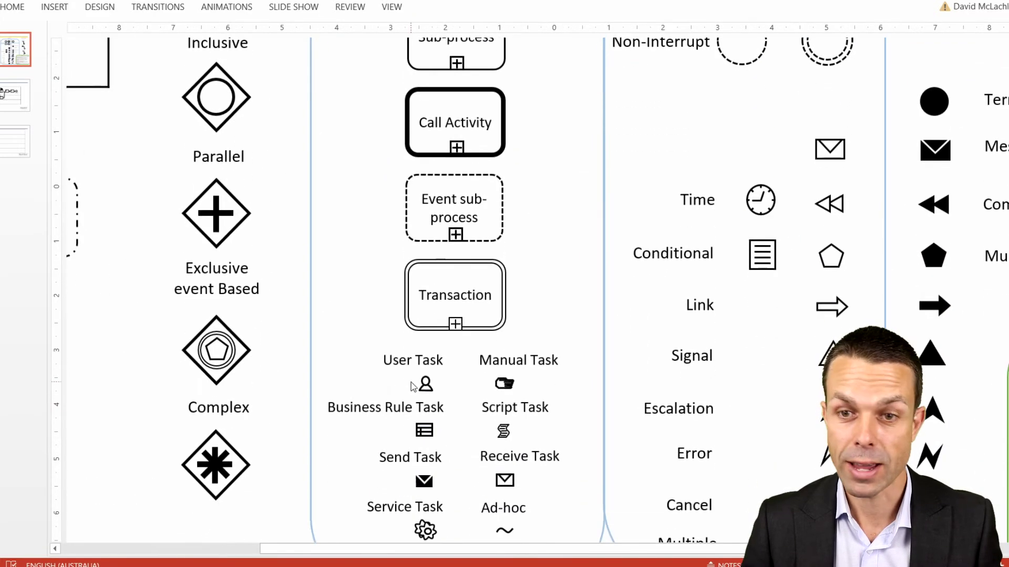
pyautogui.scroll(-1, 413, 386)
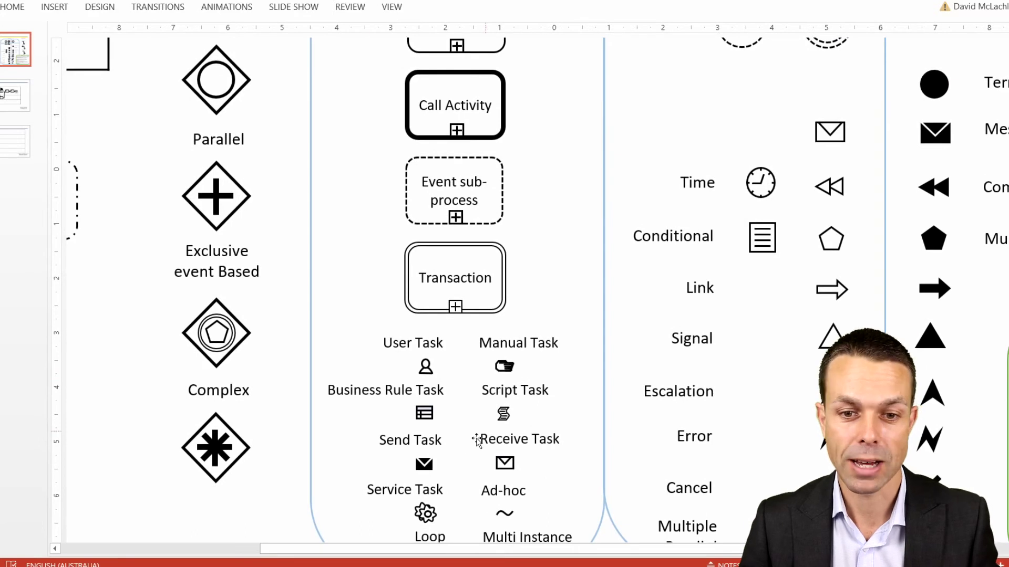
pyautogui.scroll(-1, 473, 467)
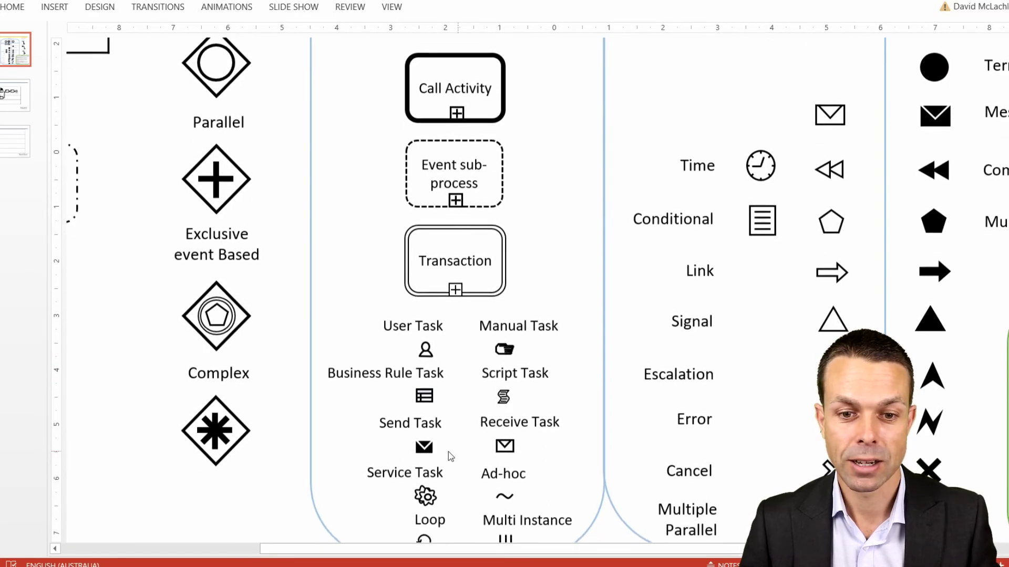
pyautogui.keyDown('ctrl'); pyautogui.scroll(-4, 567, 257); pyautogui.keyUp('ctrl')
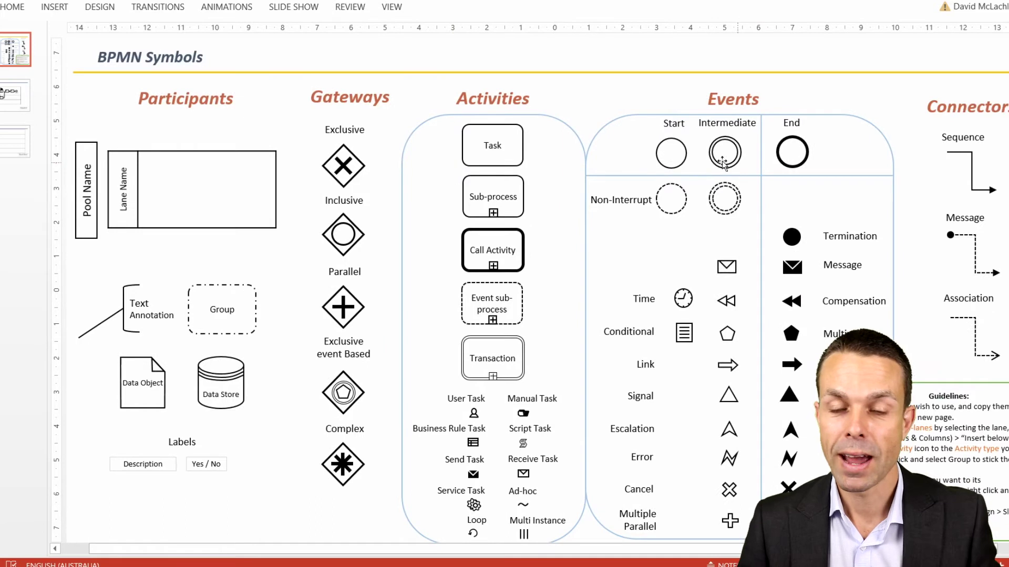
pyautogui.keyDown('ctrl'); pyautogui.scroll(-1, 813, 202); pyautogui.keyUp('ctrl')
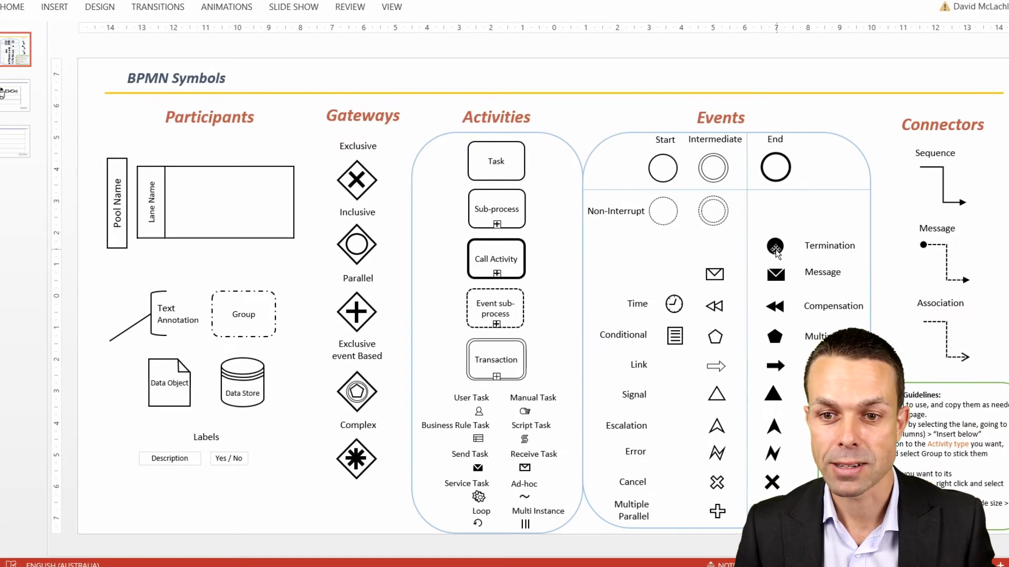
# Duplicate the unfilled envelope icon from the Intermediate events and place the copy beside the Events heading.
pyautogui.click(715, 275)
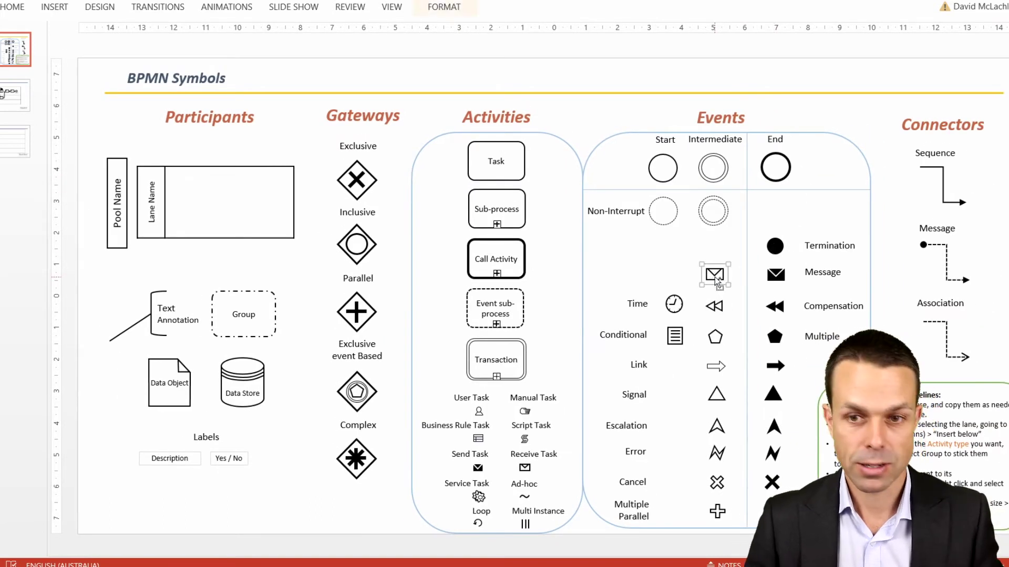
pyautogui.hotkey('ctrl', 'c')
pyautogui.hotkey('ctrl', 'v')
pyautogui.moveTo(725, 289); pyautogui.dragTo(636, 114)
# Duplicate the solid Intermediate event circle, place the copy around the copied envelope beside the Events heading, and send it to the back.
pyautogui.click(704, 168)
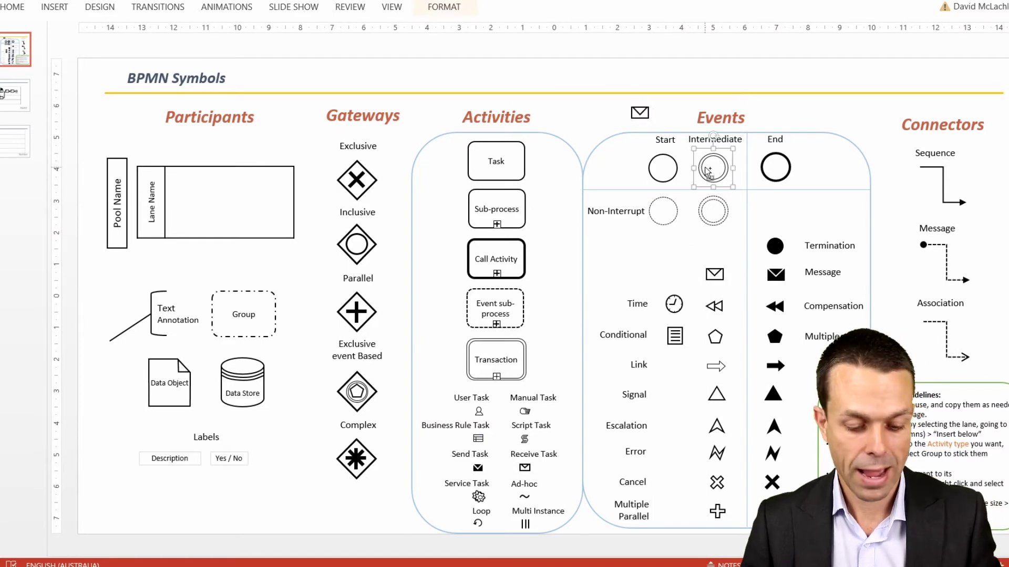
pyautogui.hotkey('ctrl', 'c')
pyautogui.hotkey('ctrl', 'v')
pyautogui.moveTo(727, 180); pyautogui.dragTo(636, 105)
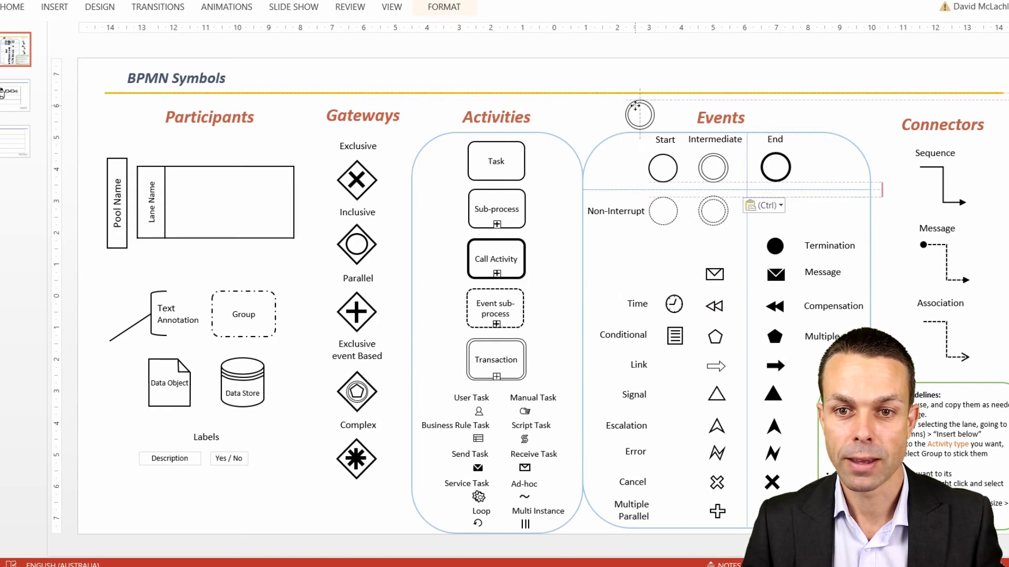
pyautogui.rightClick(638, 107)
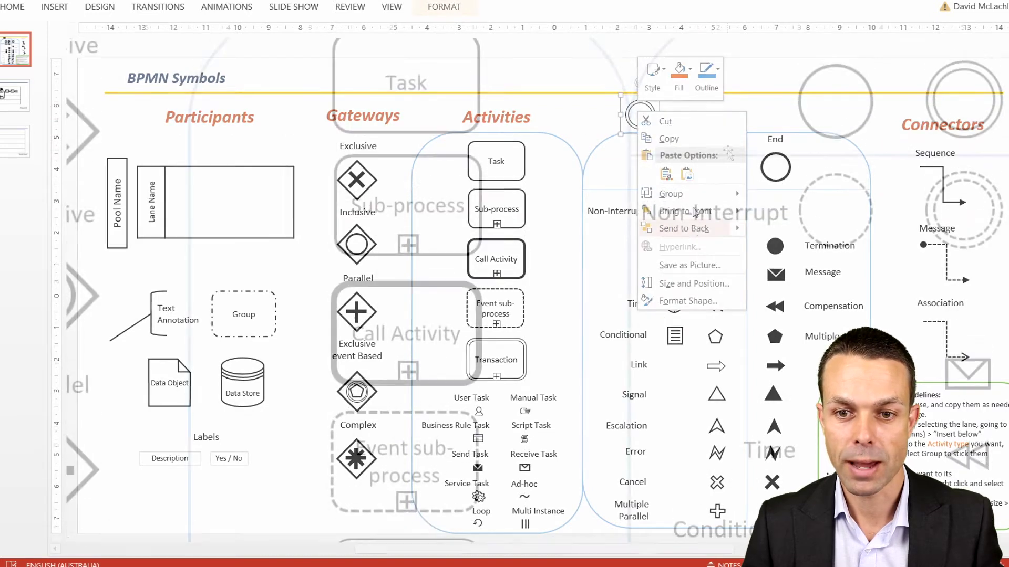
pyautogui.moveTo(696, 227)
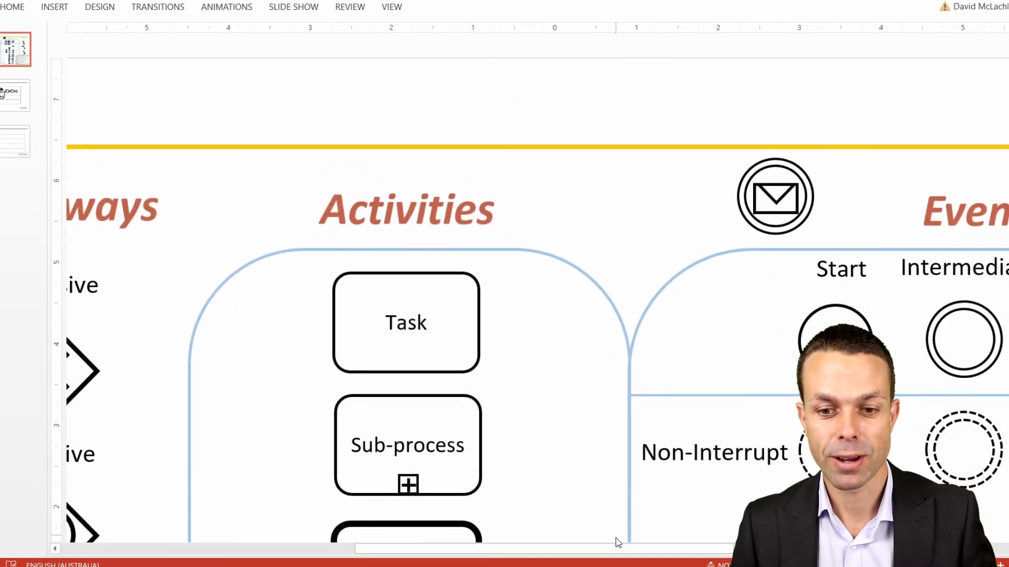
pyautogui.moveTo(618, 548); pyautogui.dragTo(727, 548)
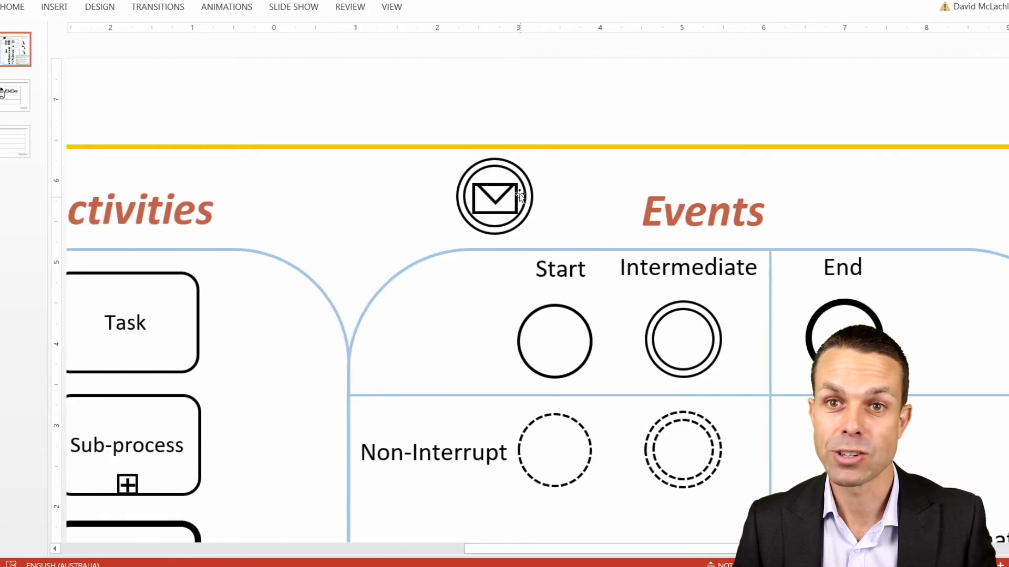
pyautogui.scroll(-5, 624, 247)
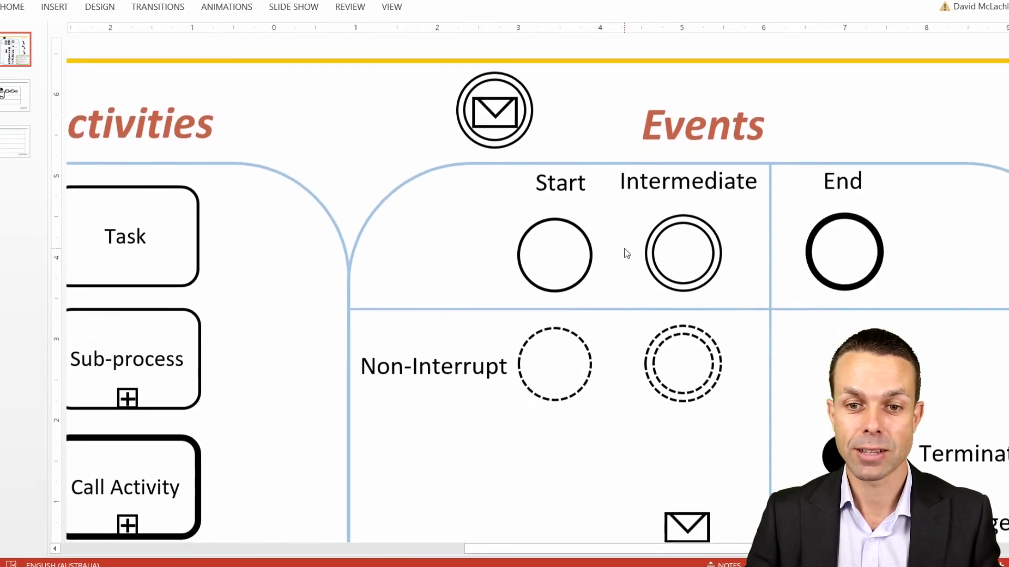
pyautogui.scroll(-2, 624, 248)
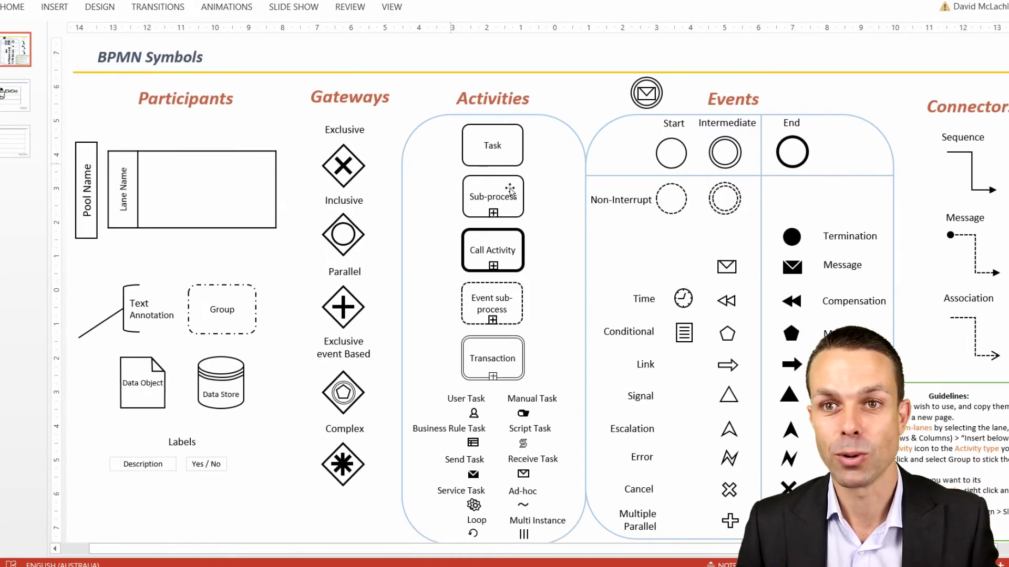
pyautogui.click(8, 99)
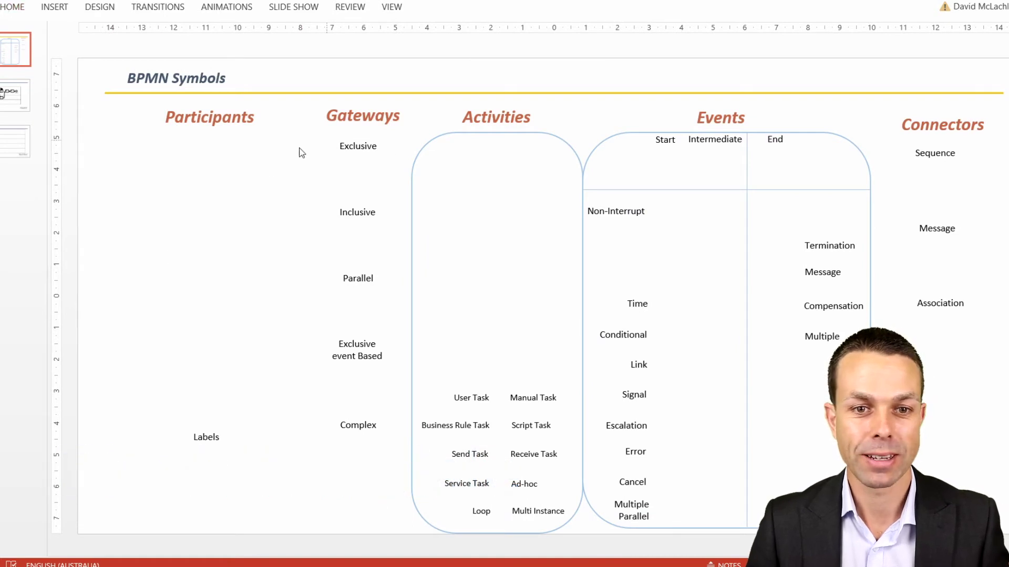
# Keep the ribbon permanently displayed and insert a table with two columns and one row on the BPMN Symbols slide.
pyautogui.click(11, 10)
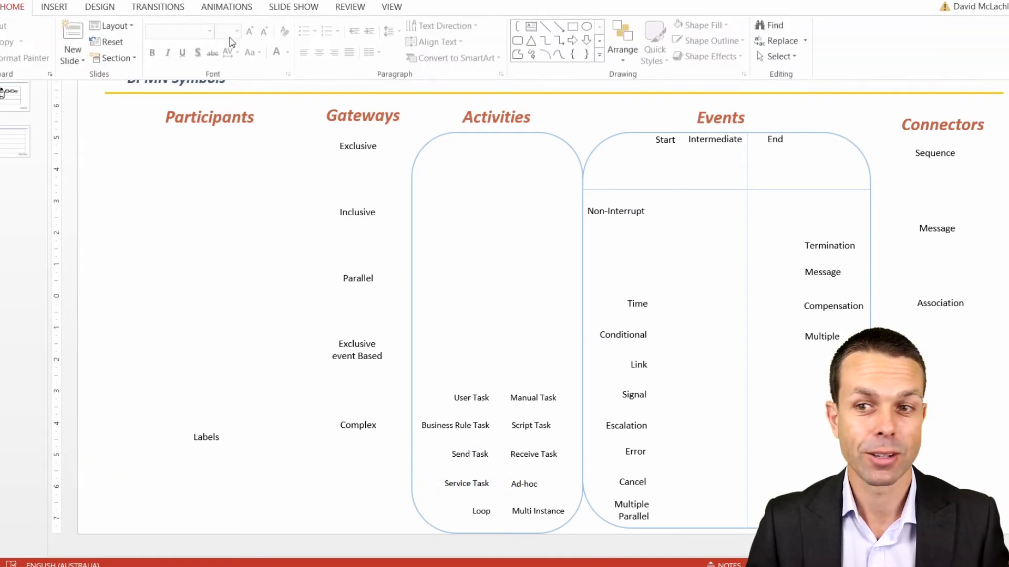
pyautogui.click(1007, 74)
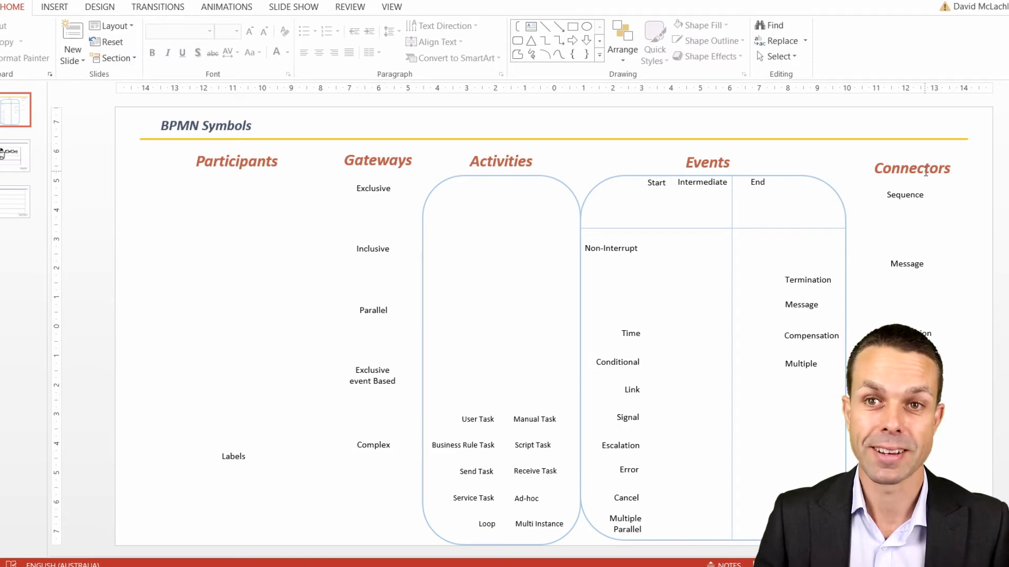
pyautogui.click(53, 7)
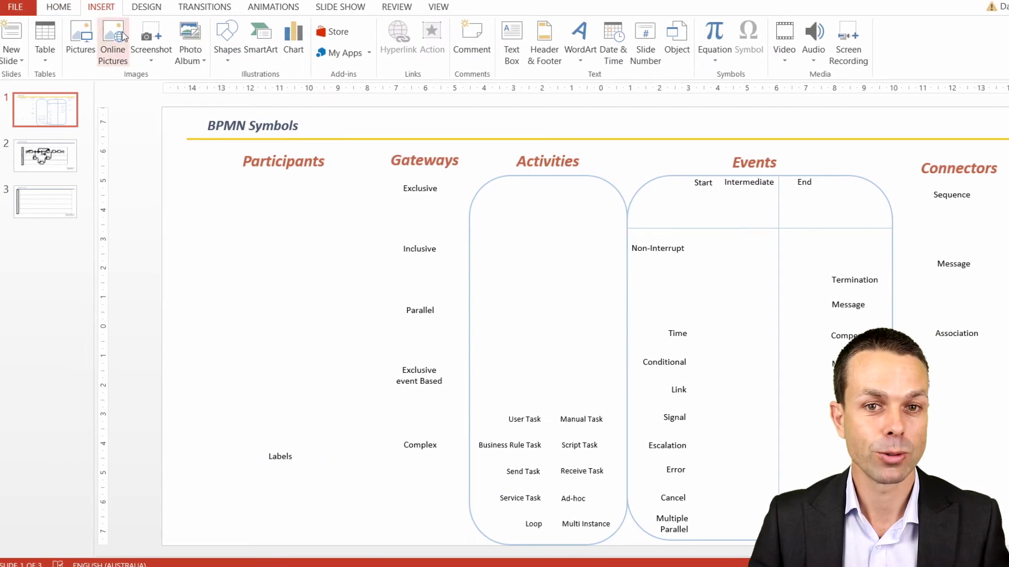
pyautogui.click(18, 61)
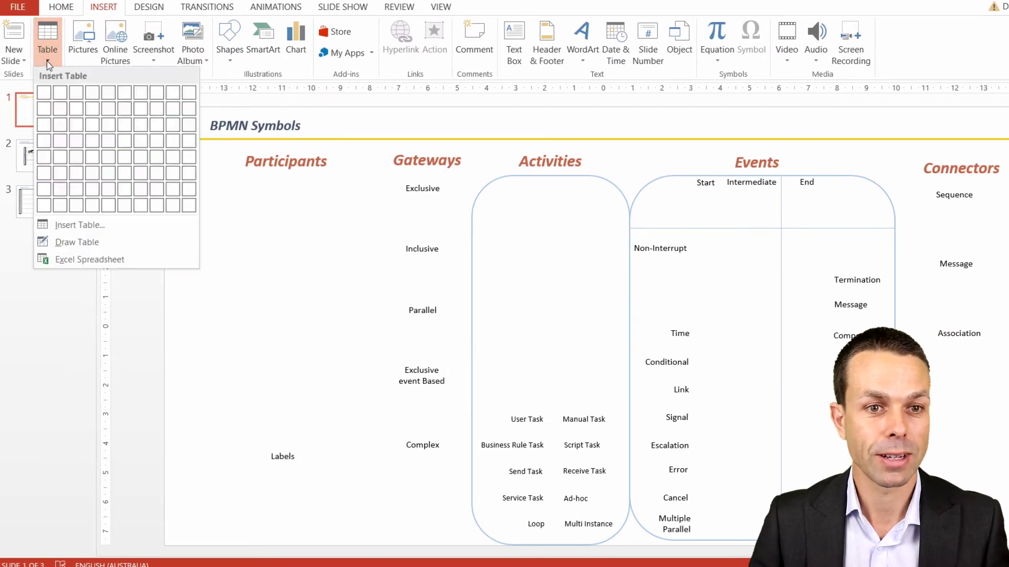
pyautogui.click(61, 93)
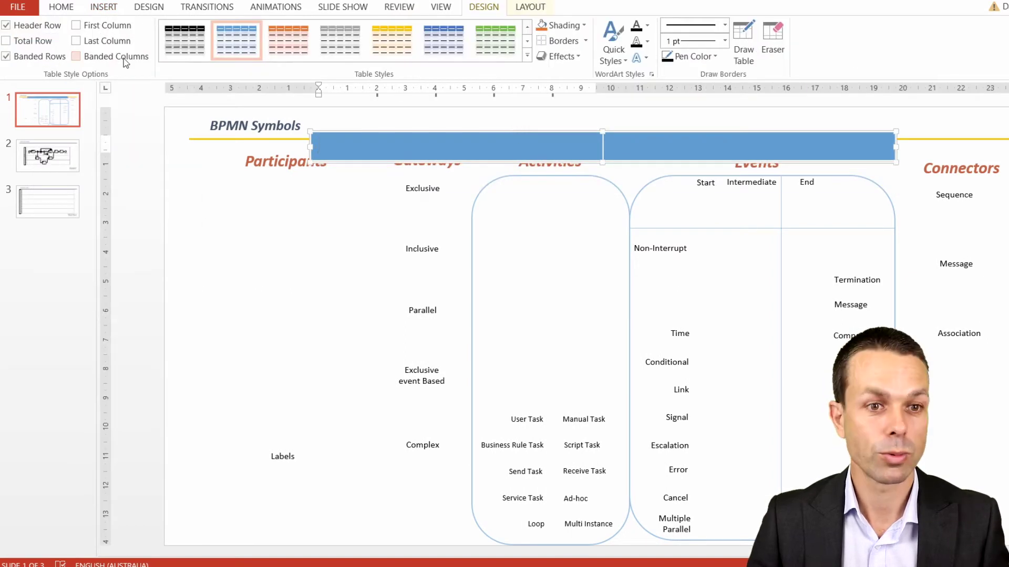
# Remove the new table's header row, banded rows and shading, and move it below the section headings.
pyautogui.click(6, 56)
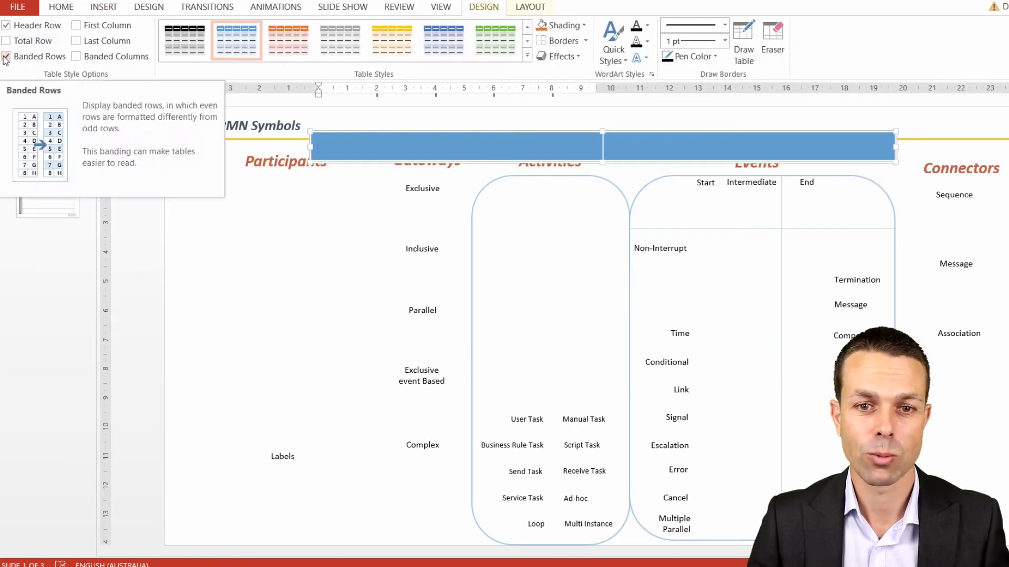
pyautogui.click(6, 27)
pyautogui.moveTo(533, 135); pyautogui.dragTo(477, 178)
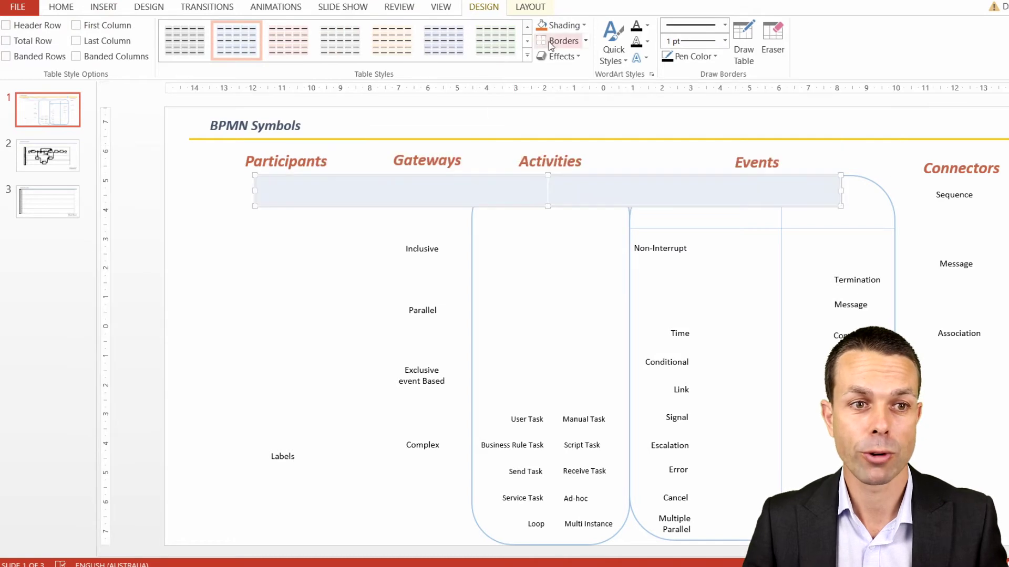
pyautogui.click(183, 37)
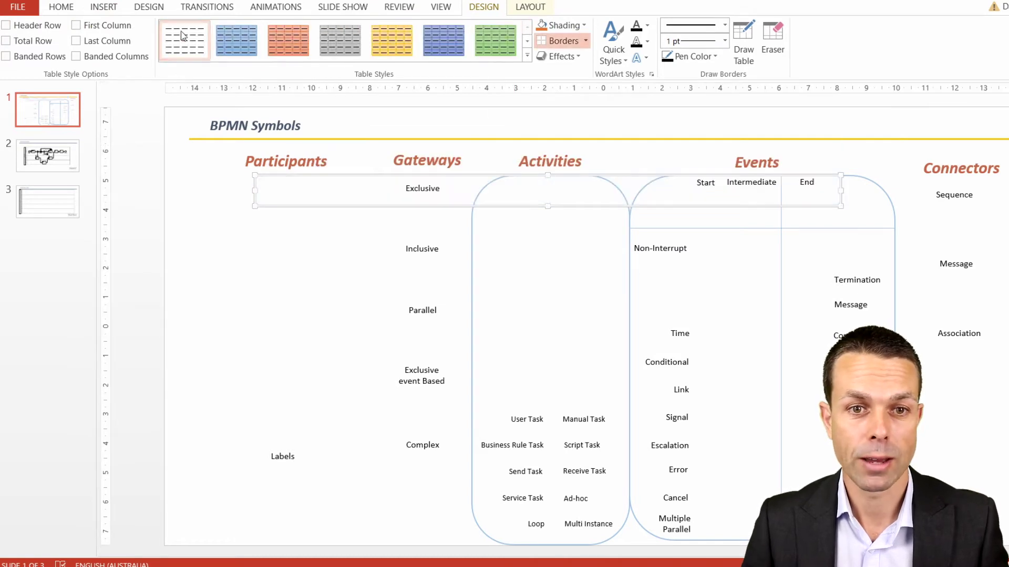
# Apply black borders around and between the table's two cells.
pyautogui.click(695, 55)
pyautogui.click(695, 56)
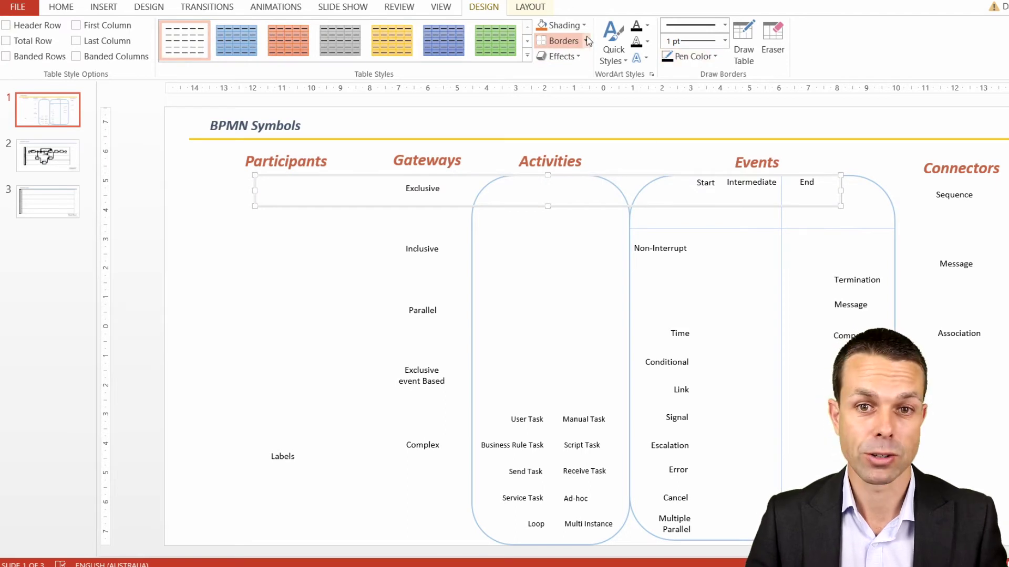
pyautogui.click(586, 41)
pyautogui.click(581, 80)
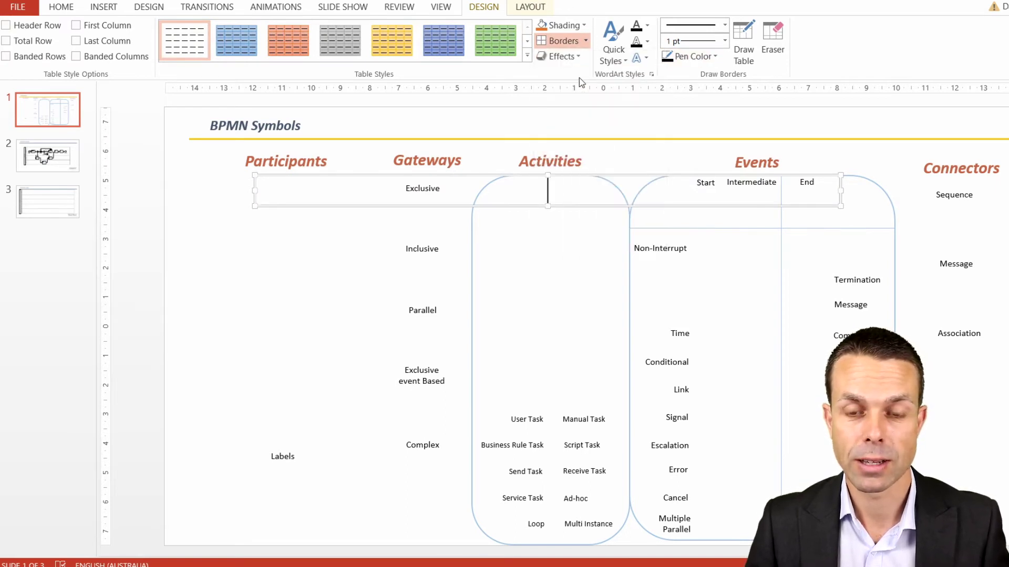
# Reposition the table under Participants and resize it into a shorter, taller lane box with a narrower first cell.
pyautogui.moveTo(480, 176); pyautogui.dragTo(445, 204)
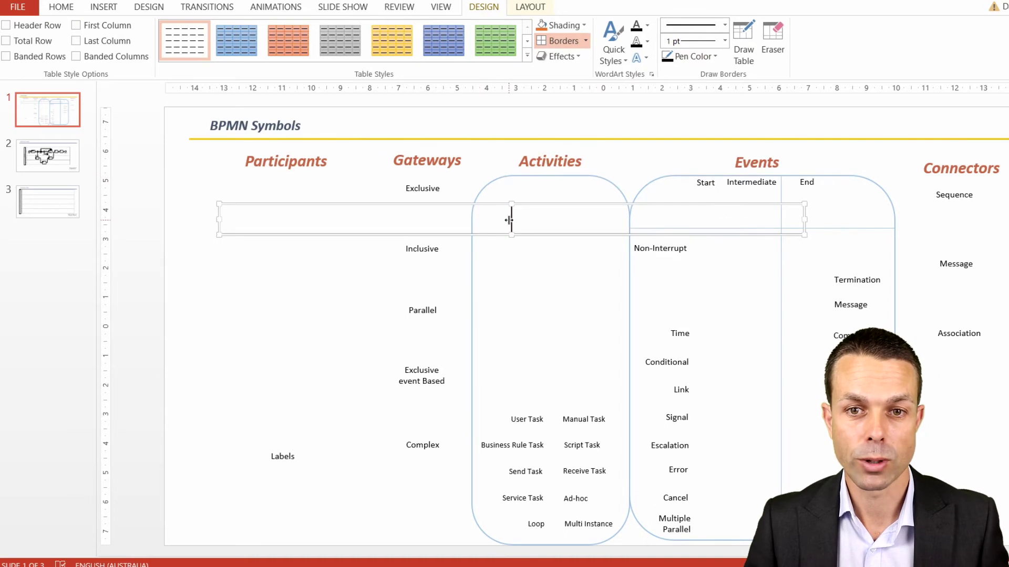
pyautogui.moveTo(342, 214); pyautogui.dragTo(308, 214)
pyautogui.moveTo(801, 221); pyautogui.dragTo(283, 209)
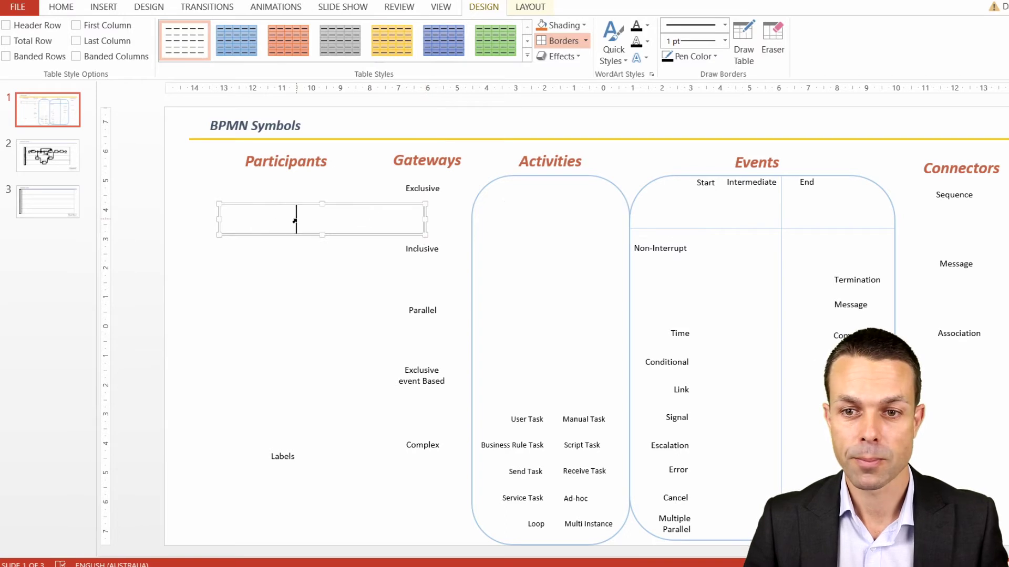
pyautogui.moveTo(322, 234); pyautogui.dragTo(316, 284)
# Enter "Lane Name" in the first cell of the lane table.
pyautogui.click(247, 240)
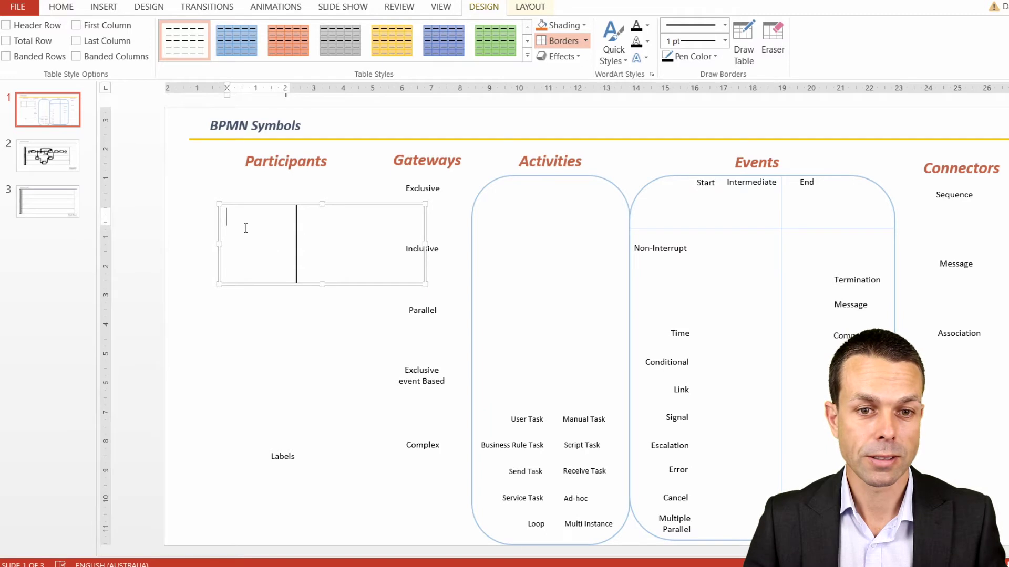
pyautogui.write('Lane Name')
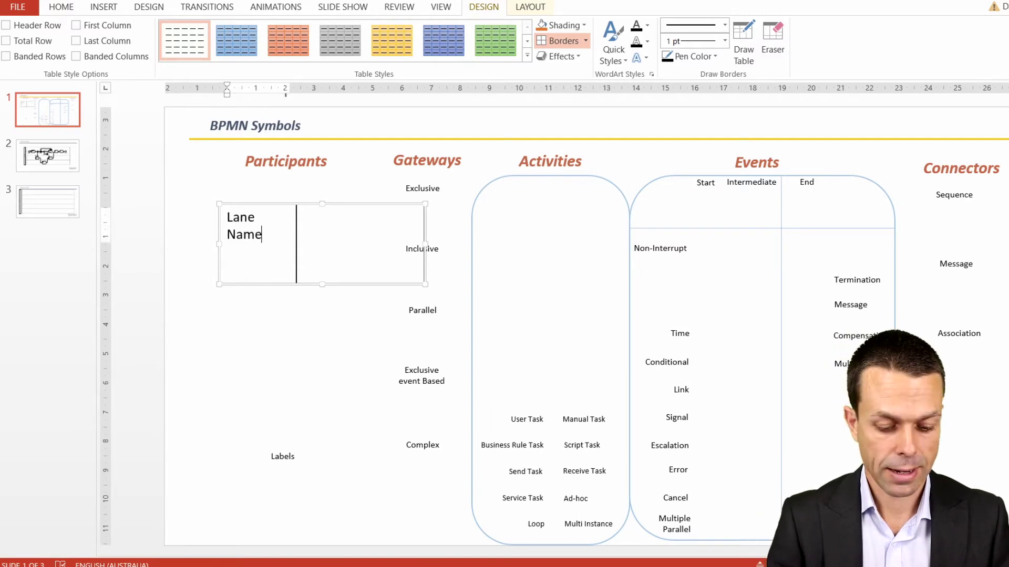
# Rotate the "Lane Name" text 270° and center it within its cell.
pyautogui.click(219, 226)
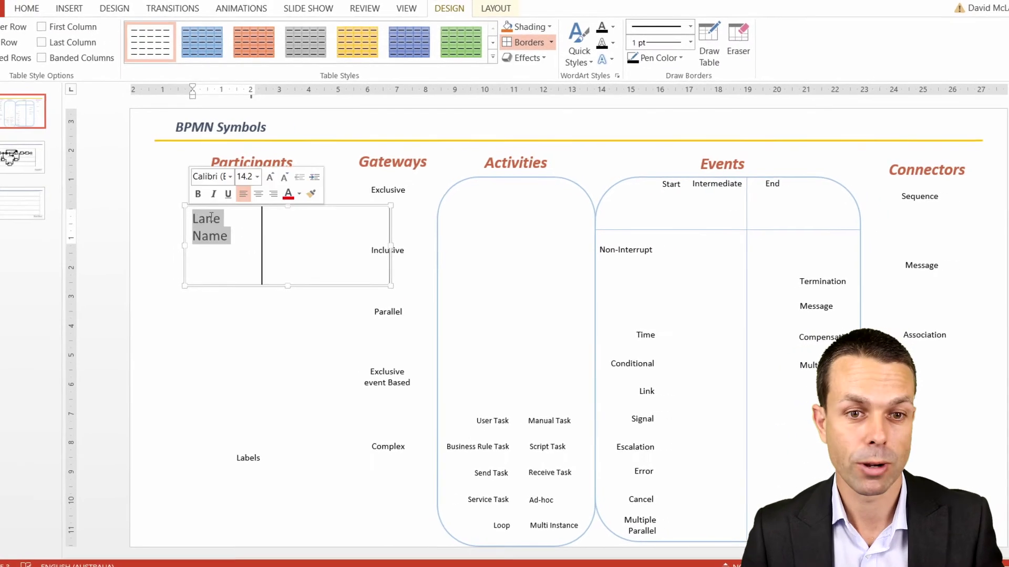
pyautogui.click(243, 224)
pyautogui.rightClick(200, 225)
pyautogui.click(226, 487)
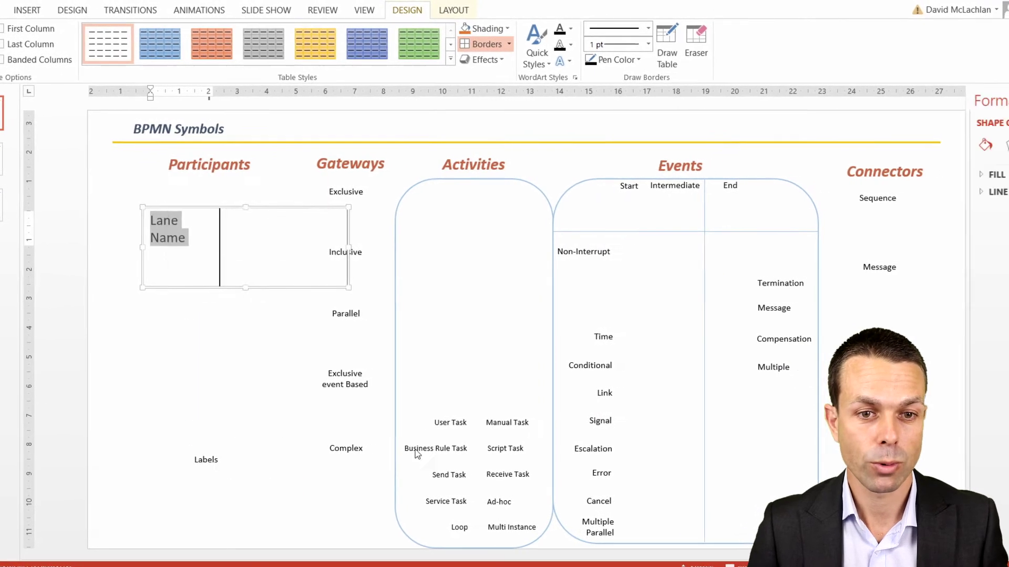
pyautogui.click(928, 123)
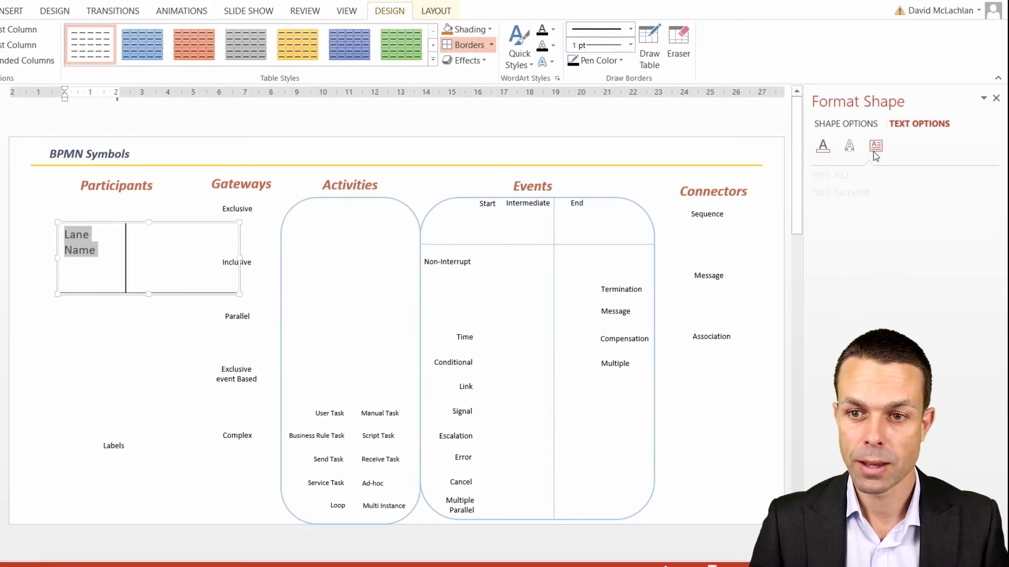
pyautogui.click(881, 150)
pyautogui.click(961, 213)
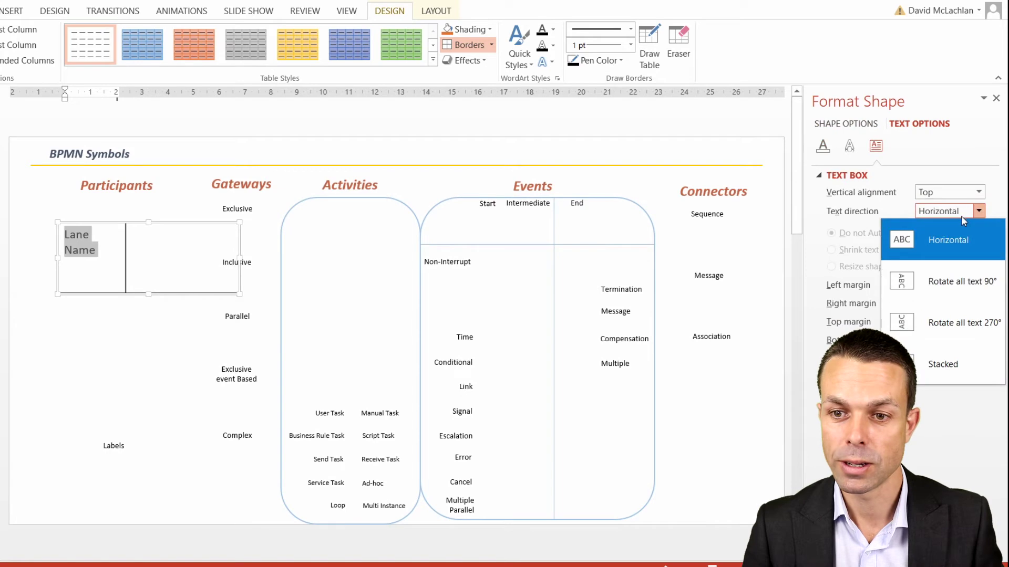
pyautogui.click(941, 330)
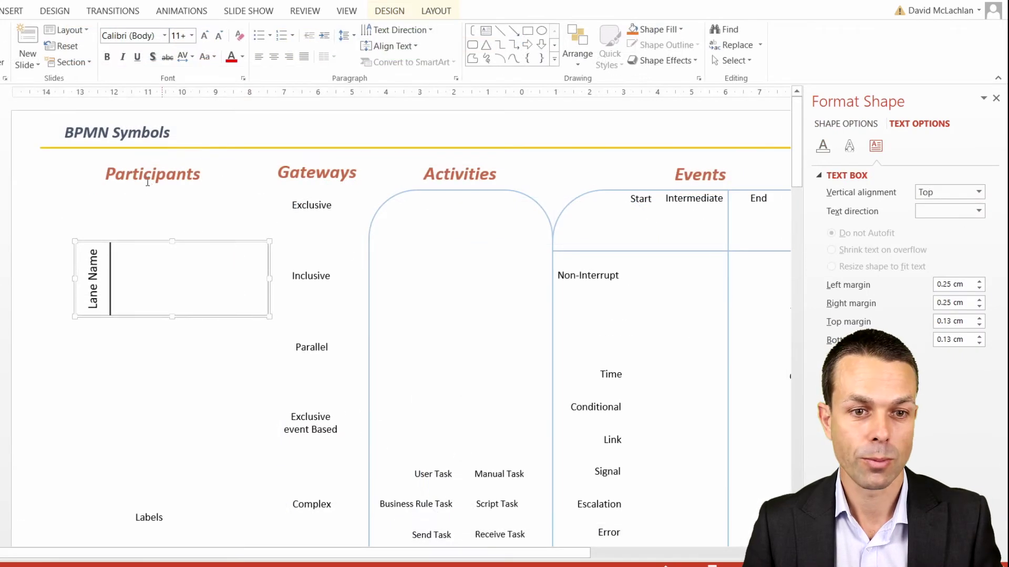
pyautogui.hotkey('ctrl', 'e')
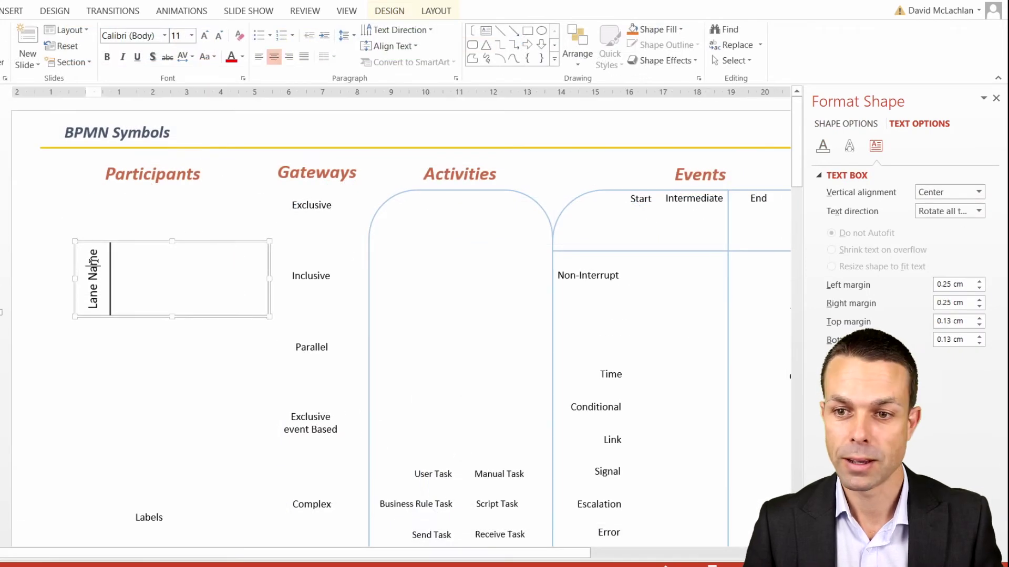
# Reduce the "Lane Name" font size, then shrink the lane table and centre it under the Participants heading.
pyautogui.click(219, 36)
pyautogui.click(219, 36)
pyautogui.click(219, 36)
pyautogui.click(219, 36)
pyautogui.click(242, 262)
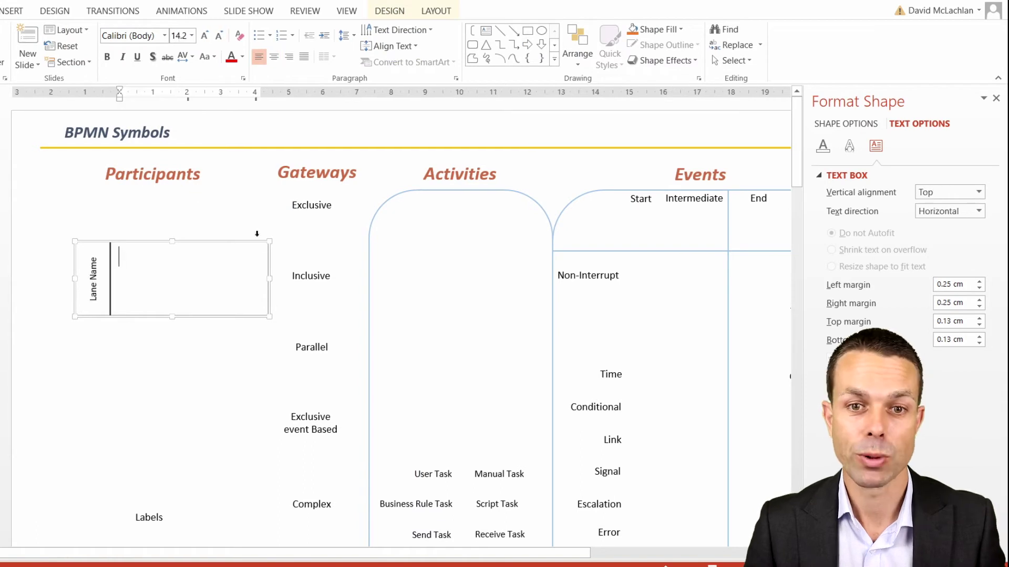
pyautogui.moveTo(270, 241); pyautogui.dragTo(237, 251)
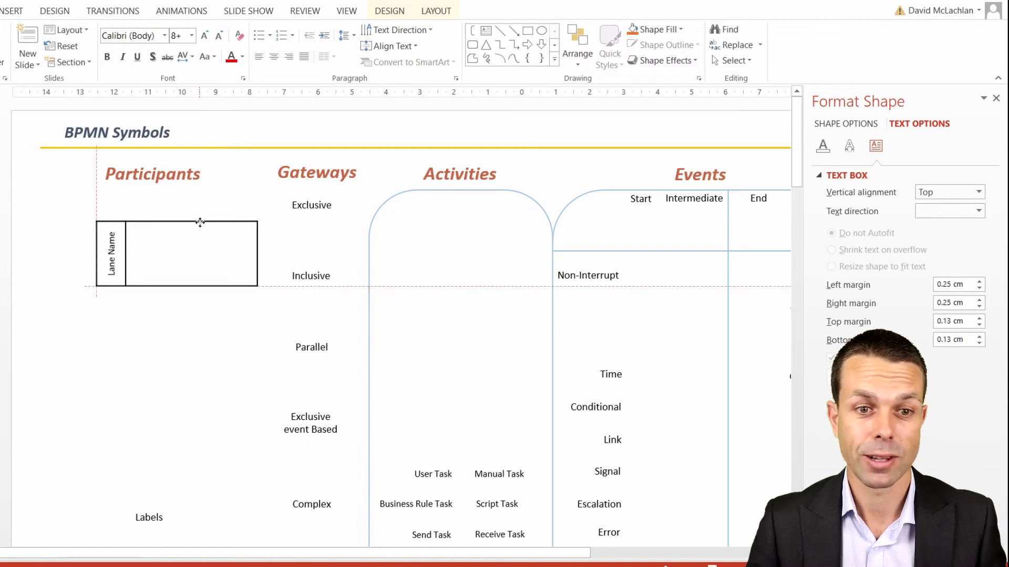
pyautogui.click(67, 277)
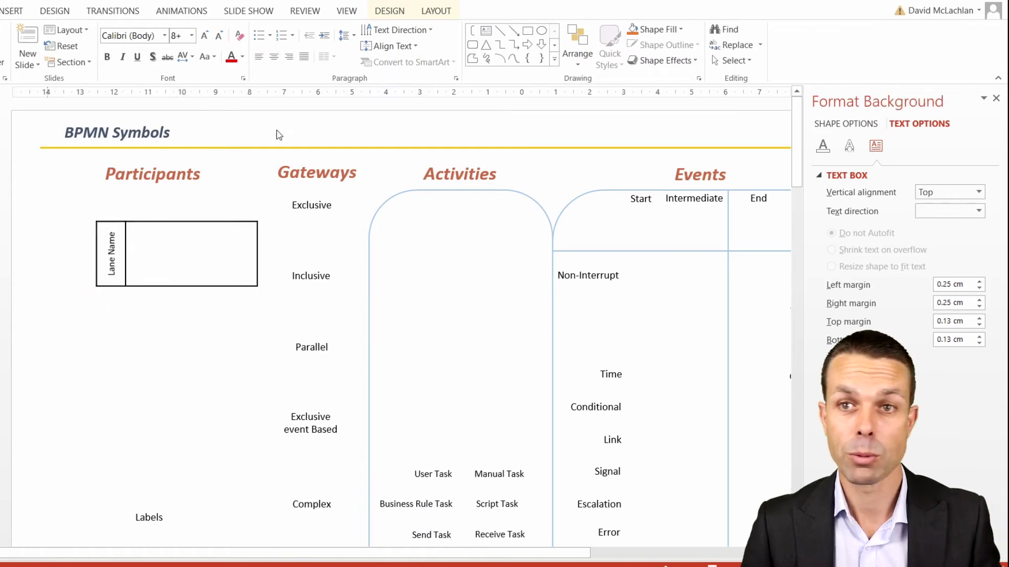
# Draw a narrow upright rectangle about 2.07 cm high and 0.73 cm wide just left of the lane table.
pyautogui.click(12, 12)
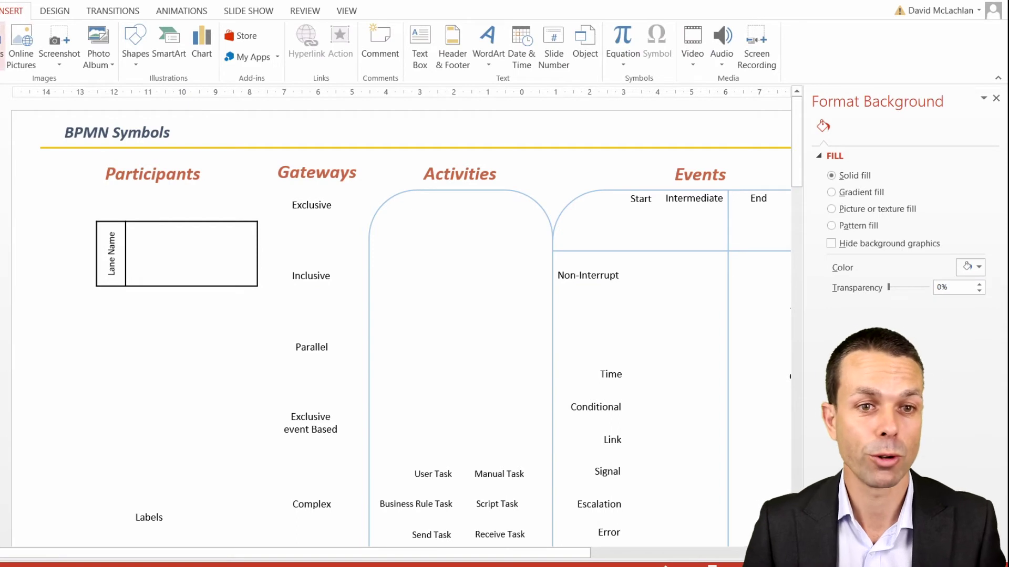
pyautogui.click(132, 53)
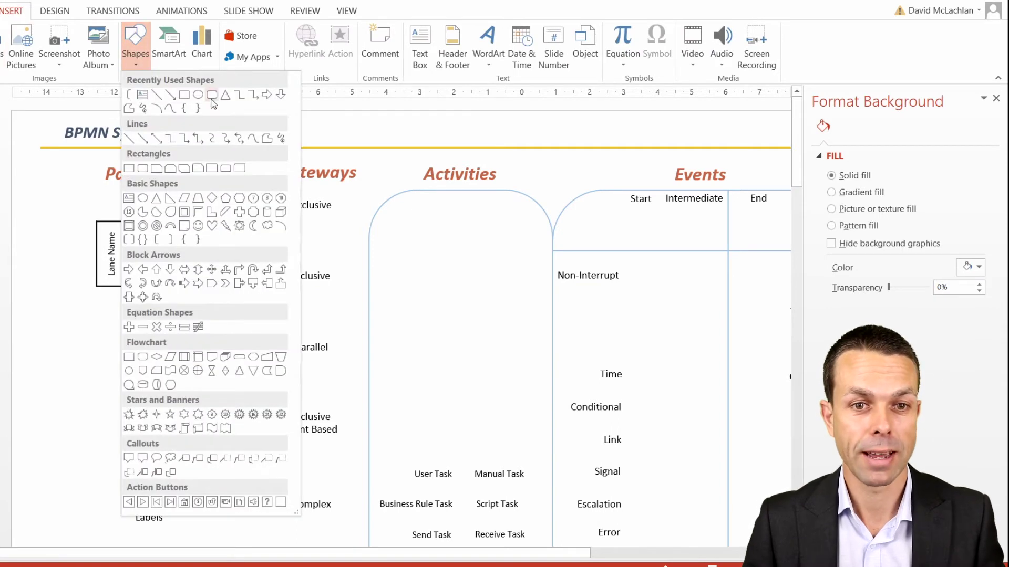
pyautogui.click(184, 94)
pyautogui.moveTo(55, 211); pyautogui.dragTo(81, 283)
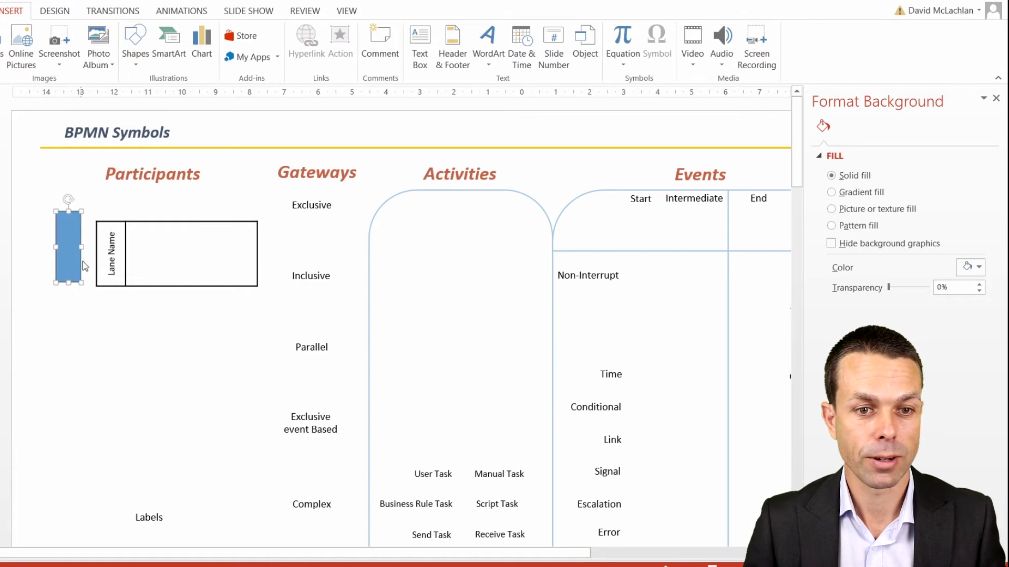
# Give the narrow rectangle a black outline and a white fill.
pyautogui.rightClick(78, 231)
pyautogui.click(147, 193)
pyautogui.click(151, 242)
pyautogui.click(120, 194)
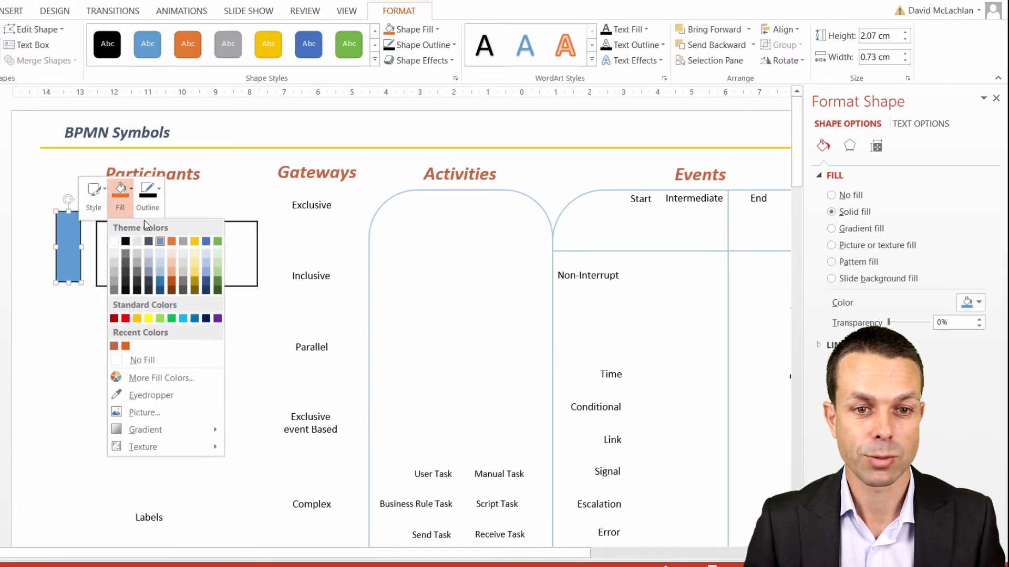
pyautogui.click(114, 241)
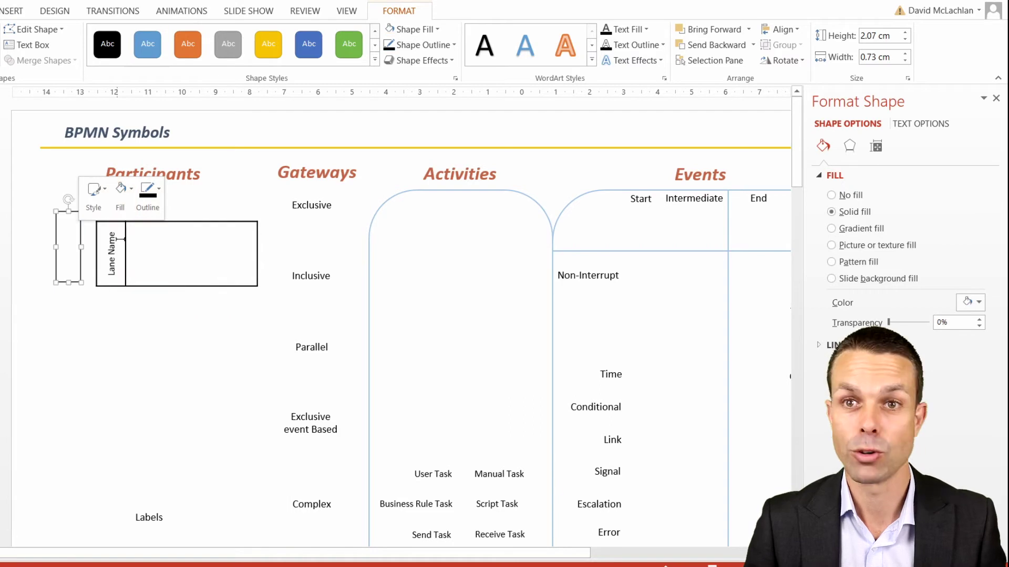
# Enter "Pool Name" as the text of the narrow rectangle and select all of it.
pyautogui.rightClick(69, 242)
pyautogui.click(112, 322)
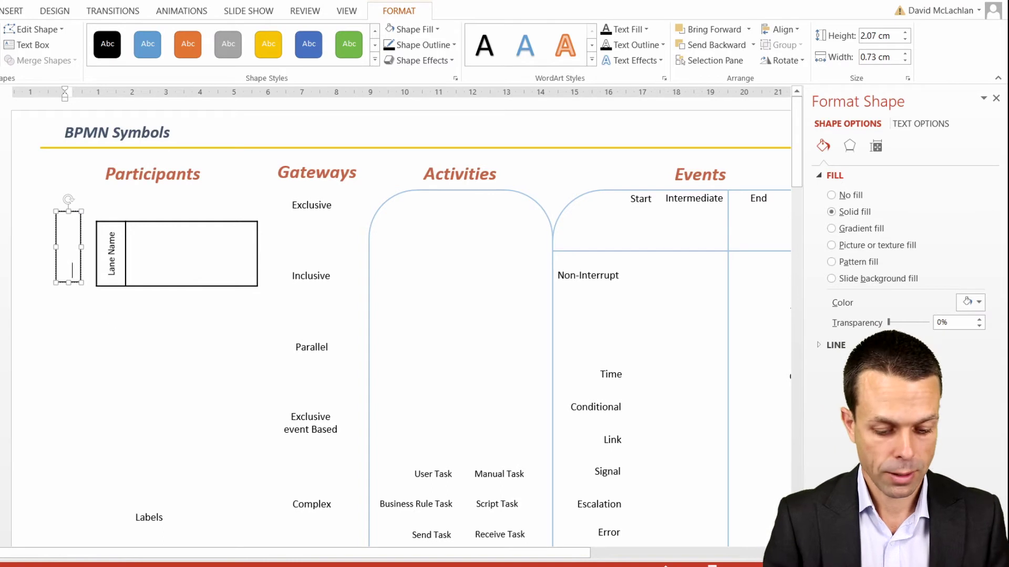
pyautogui.hotkey('shift', 'Left')
pyautogui.hotkey('shift', 'Left')
pyautogui.hotkey('ctrl', 'a')
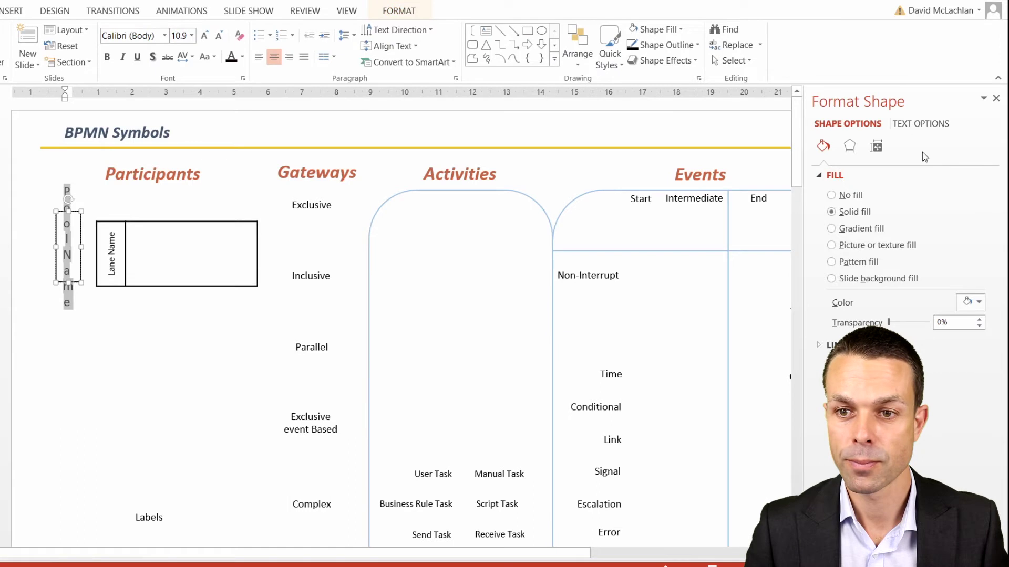
# Set all four text margins of the Pool Name box to 0.1 cm and rotate its text 270°.
pyautogui.click(919, 124)
pyautogui.click(875, 146)
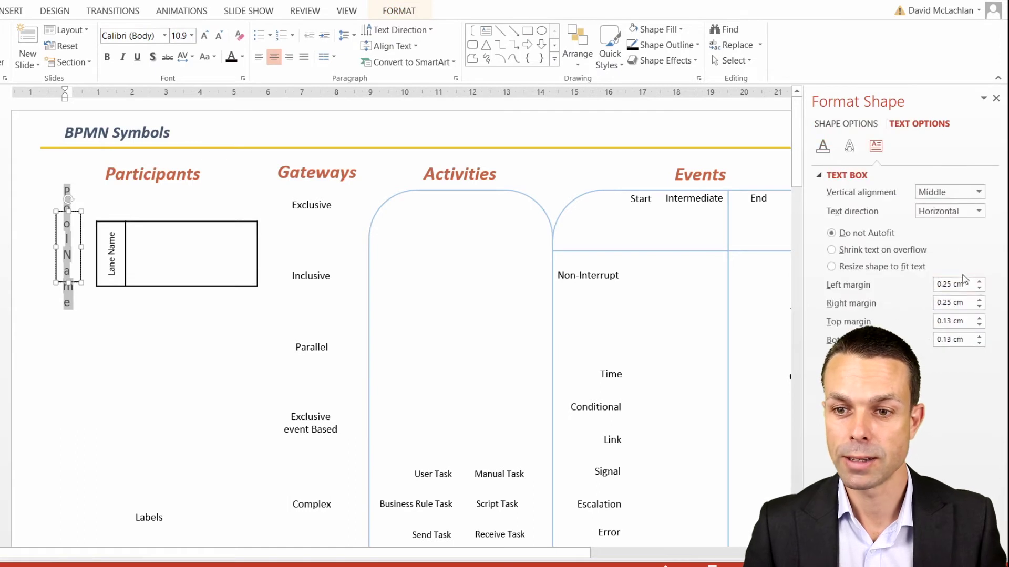
pyautogui.click(979, 289)
pyautogui.click(979, 288)
pyautogui.click(980, 307)
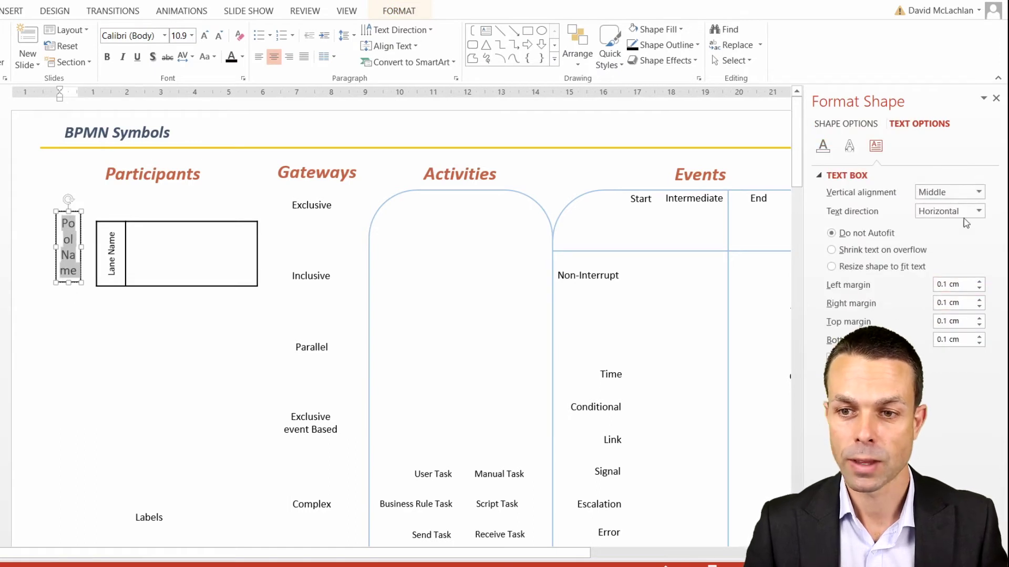
pyautogui.click(979, 211)
pyautogui.click(947, 321)
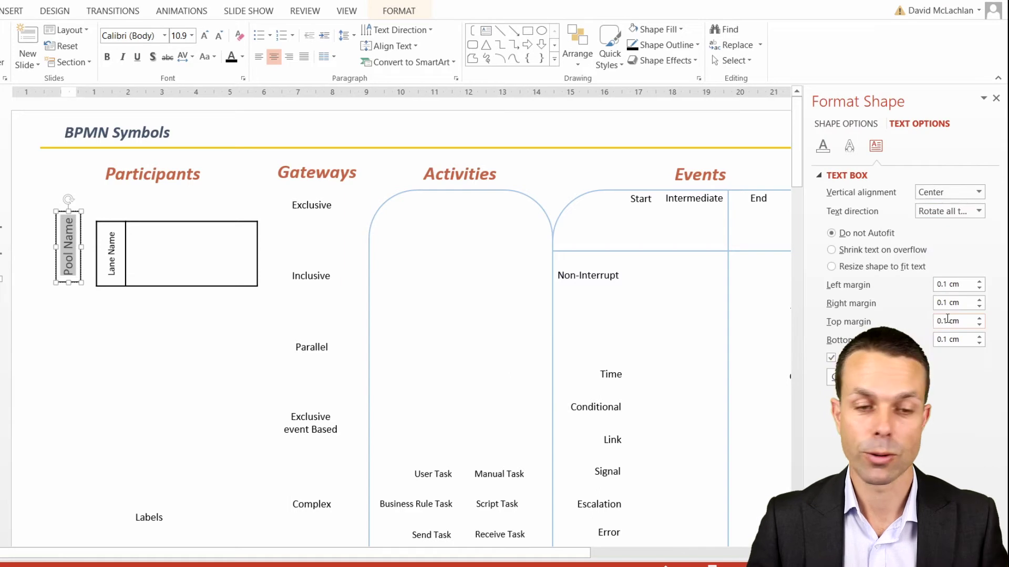
# Reduce the "Pool Name" font size to roughly match the lane label, and deselect the box.
pyautogui.click(218, 35)
pyautogui.click(219, 35)
pyautogui.click(219, 36)
pyautogui.click(218, 36)
pyautogui.click(218, 36)
pyautogui.click(205, 35)
pyautogui.click(167, 363)
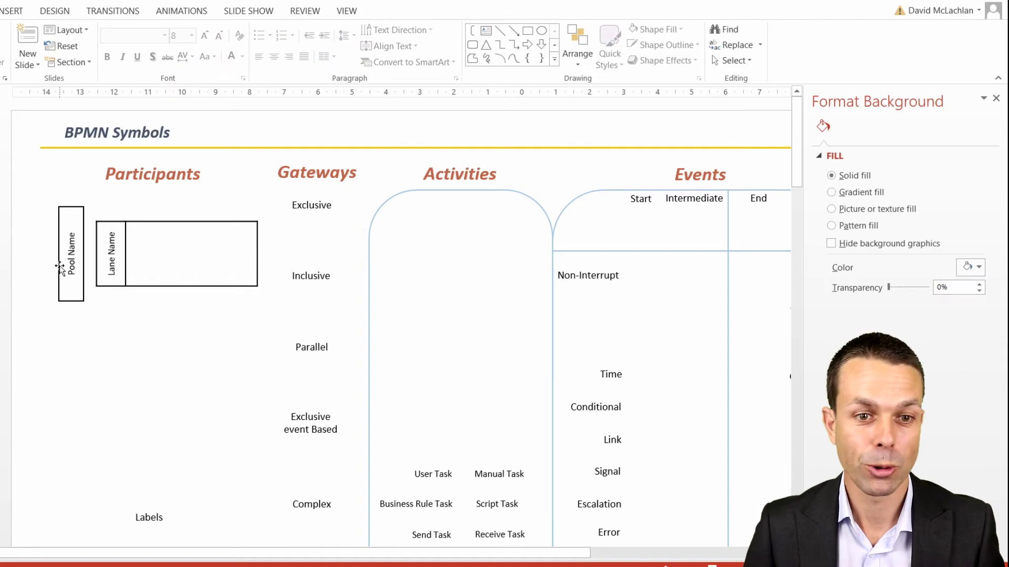
# Draw a rounded rectangle about 1.38 cm high and 2.08 cm wide between the lane table and the "Labels" text.
pyautogui.click(13, 11)
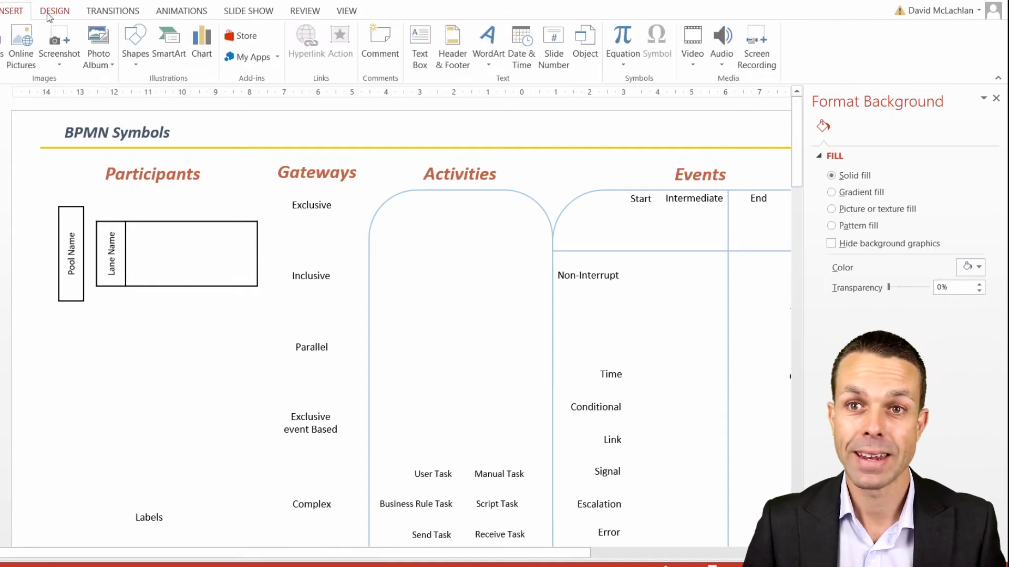
pyautogui.scroll(-1, 236, 357)
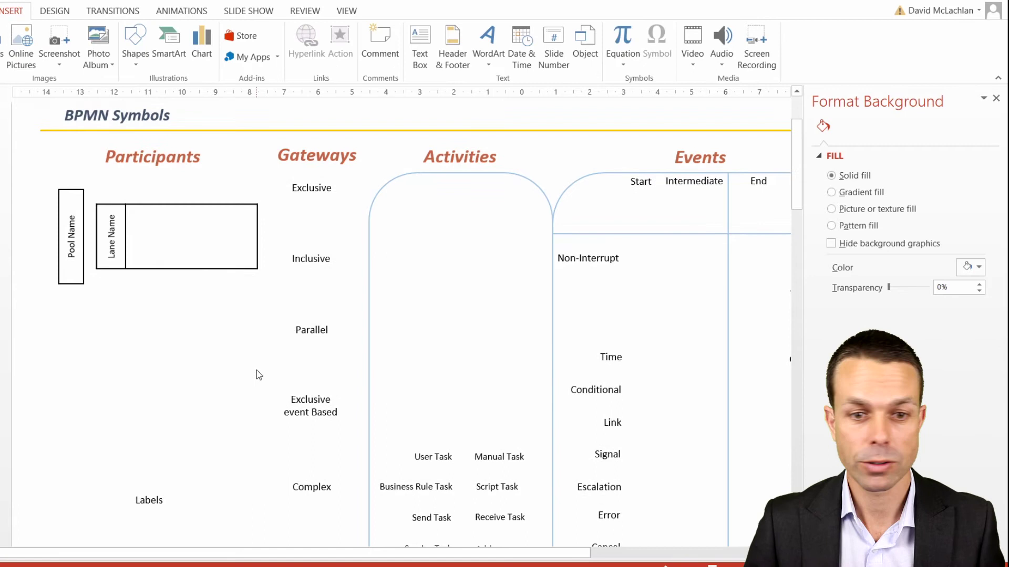
pyautogui.click(135, 61)
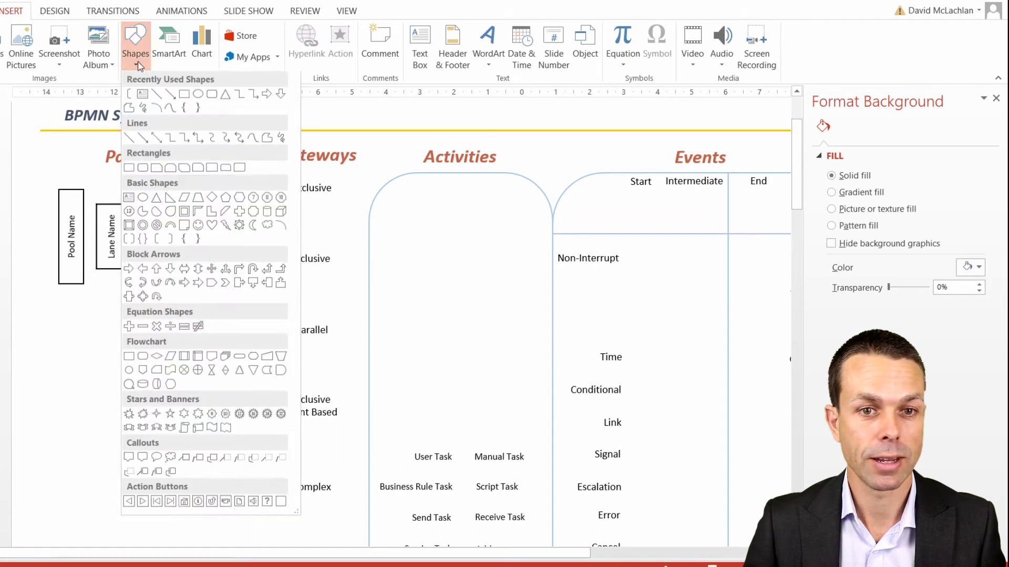
pyautogui.click(211, 95)
pyautogui.moveTo(166, 389); pyautogui.dragTo(238, 437)
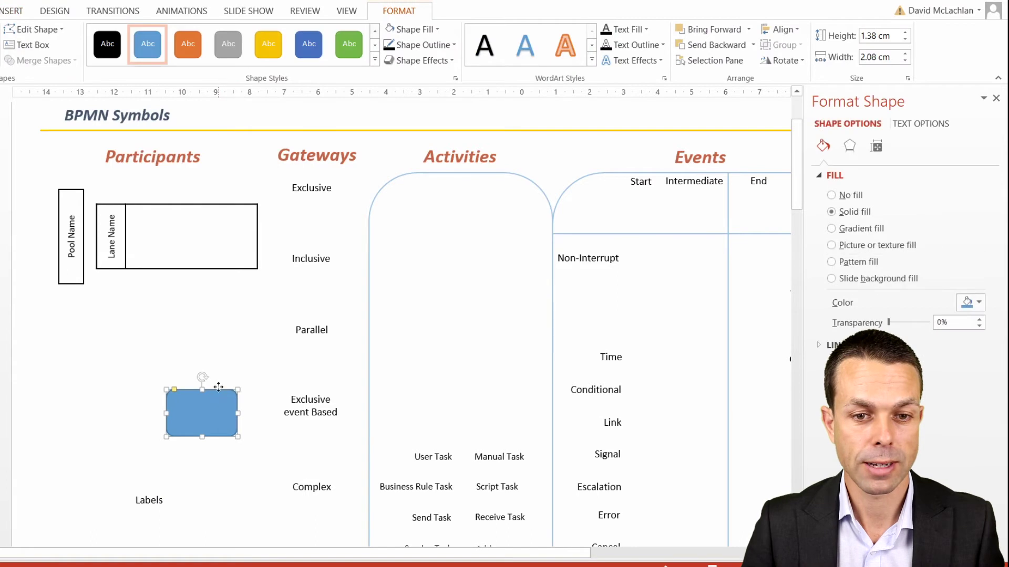
# Give the rounded rectangle a white fill and a black outline.
pyautogui.rightClick(219, 387)
pyautogui.click(260, 415)
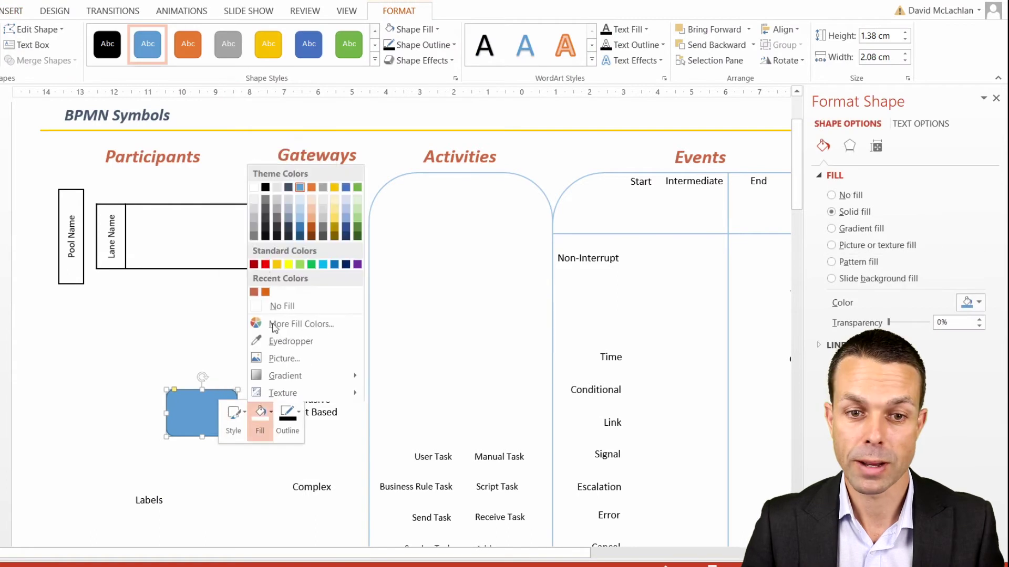
pyautogui.click(254, 187)
pyautogui.click(287, 413)
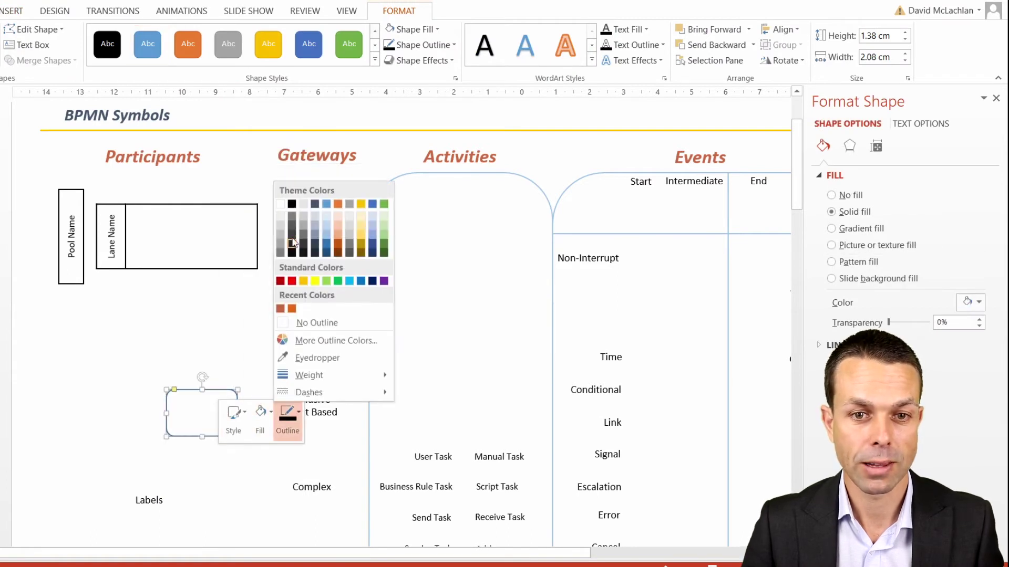
pyautogui.click(292, 204)
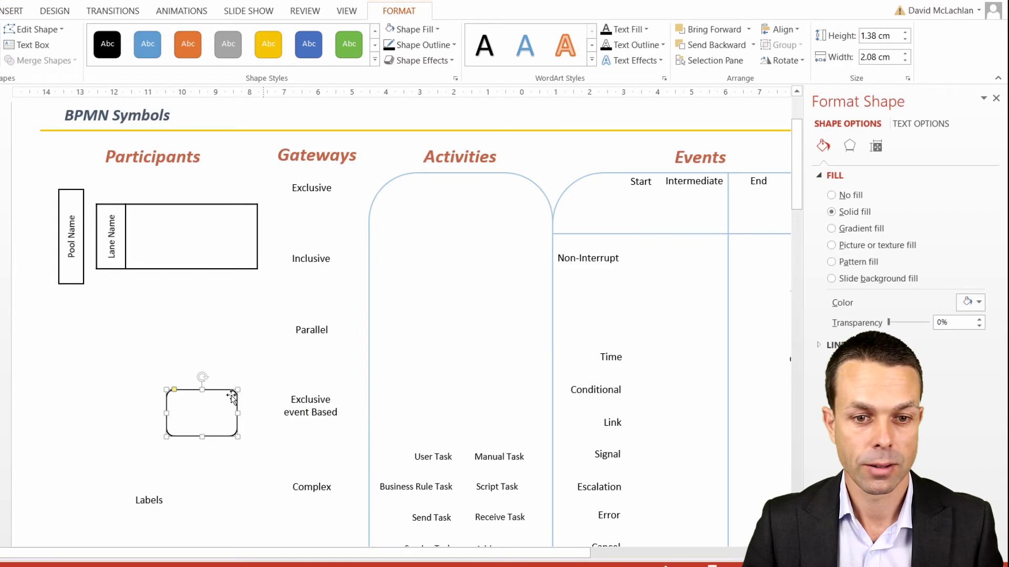
# Enter "Group" in the rounded rectangle and reduce its font size to 10.
pyautogui.rightClick(180, 413)
pyautogui.click(245, 245)
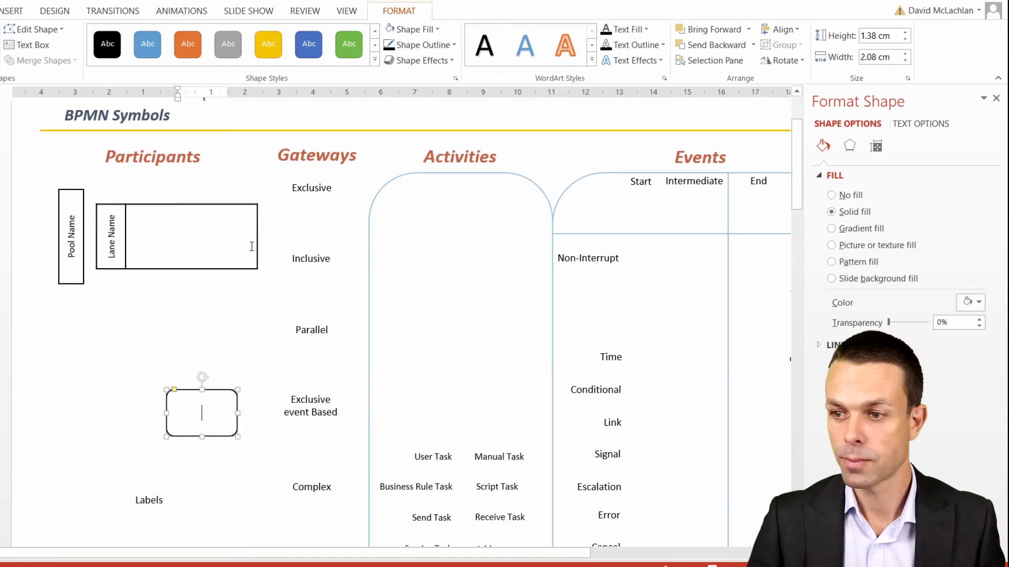
pyautogui.write('Group')
pyautogui.hotkey('ctrl', 'a')
pyautogui.click(0, 11)
pyautogui.click(230, 57)
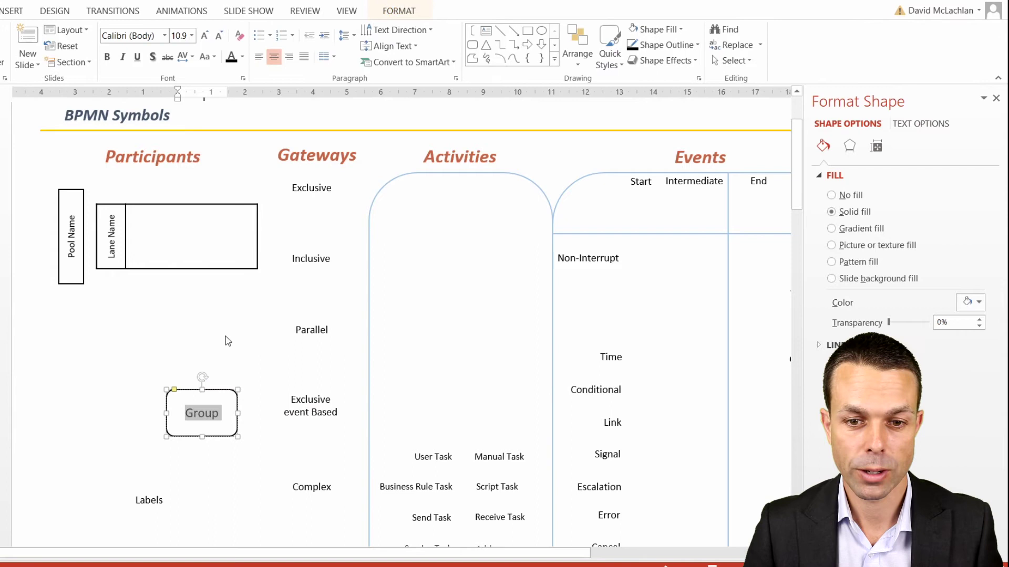
pyautogui.click(219, 36)
# Set the left, right, top and bottom text margins of the Group box to 0.1 cm.
pyautogui.click(920, 124)
pyautogui.click(876, 146)
pyautogui.click(978, 288)
pyautogui.click(979, 288)
pyautogui.click(979, 306)
pyautogui.click(979, 325)
pyautogui.click(979, 343)
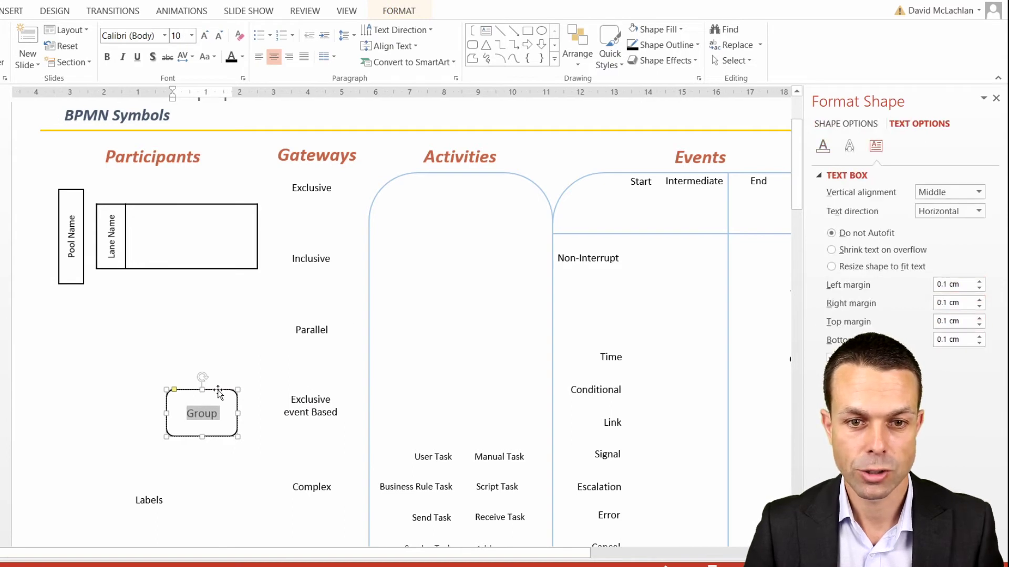
# Change the Group box's outline to a dash-dot line style and deselect it.
pyautogui.scroll(2, 340, 291)
pyautogui.rightClick(339, 292)
pyautogui.click(414, 252)
pyautogui.moveTo(460, 487)
pyautogui.click(559, 513)
pyautogui.click(349, 284)
pyautogui.click(364, 288)
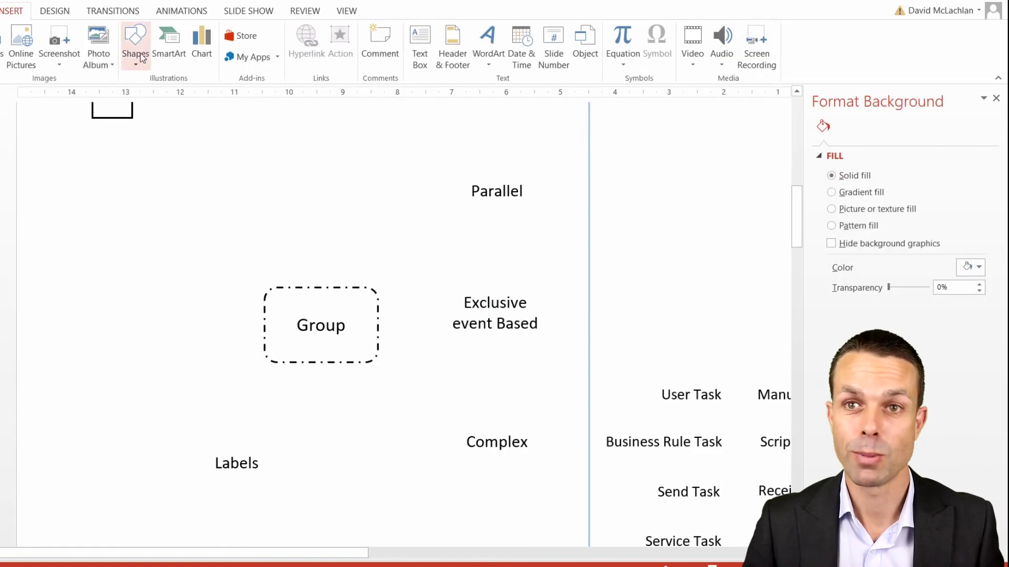
# Draw a left bracket shape about 1.99 cm high and 0.62 cm wide to the left of the Group box.
pyautogui.click(132, 55)
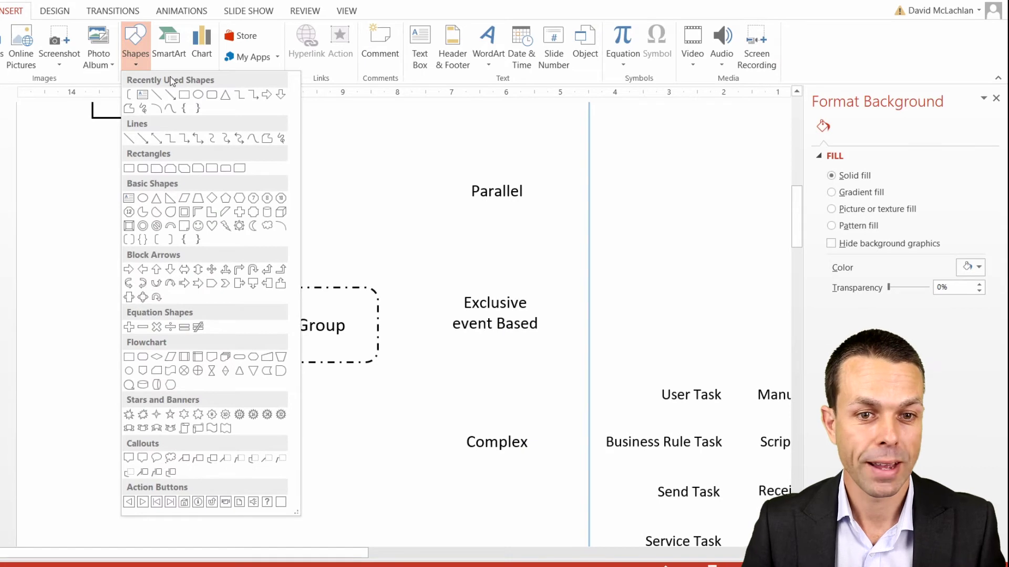
pyautogui.click(156, 240)
pyautogui.moveTo(119, 254); pyautogui.dragTo(153, 362)
pyautogui.moveTo(122, 286); pyautogui.dragTo(154, 287)
# Give the left bracket a black outline with a heavier line weight.
pyautogui.rightClick(154, 284)
pyautogui.click(219, 243)
pyautogui.click(224, 295)
pyautogui.click(219, 251)
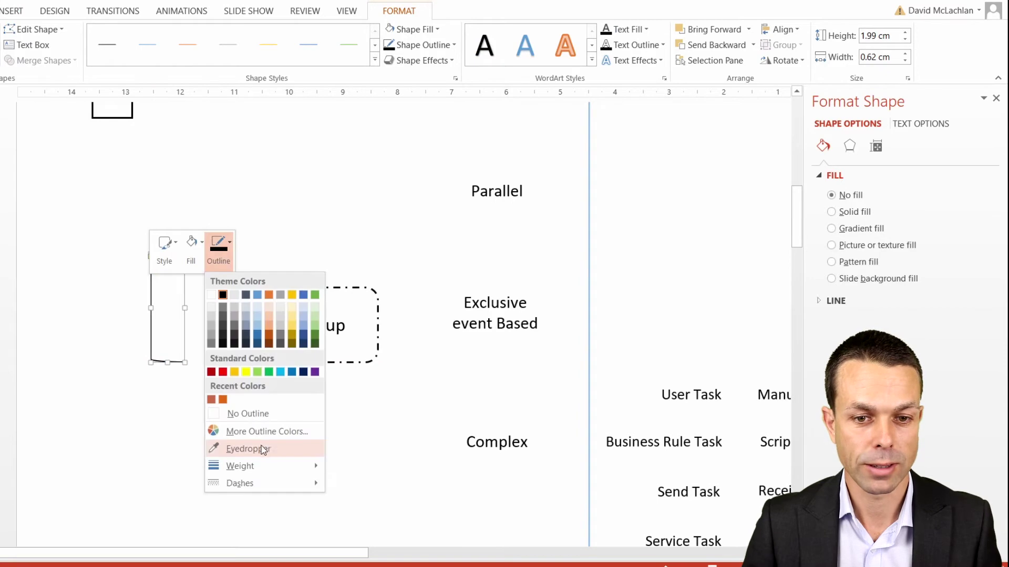
pyautogui.moveTo(288, 468)
pyautogui.click(395, 487)
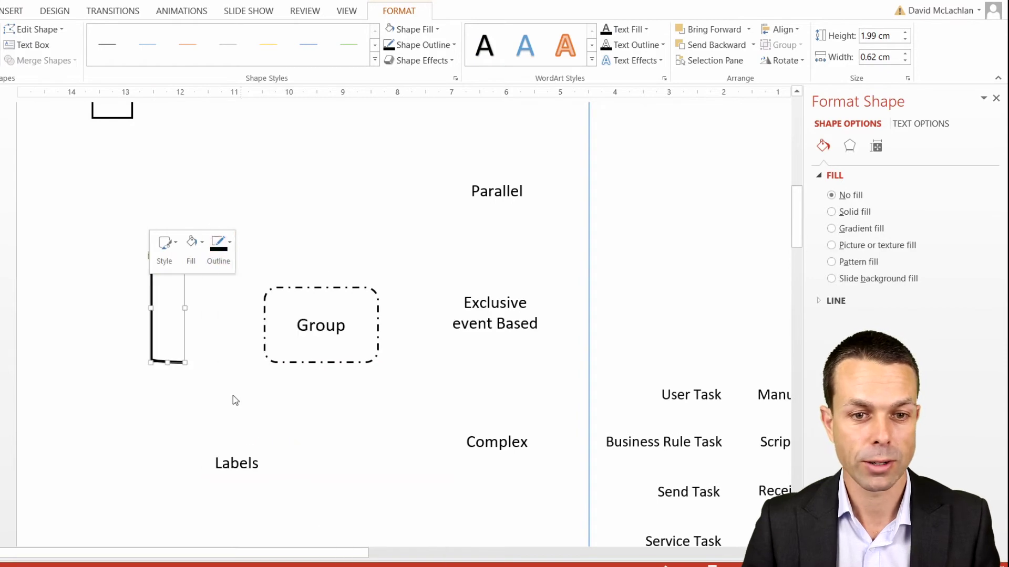
pyautogui.click(219, 259)
# Enter "Text Annotation" in the left bracket shape and turn off text wrapping.
pyautogui.click(169, 311)
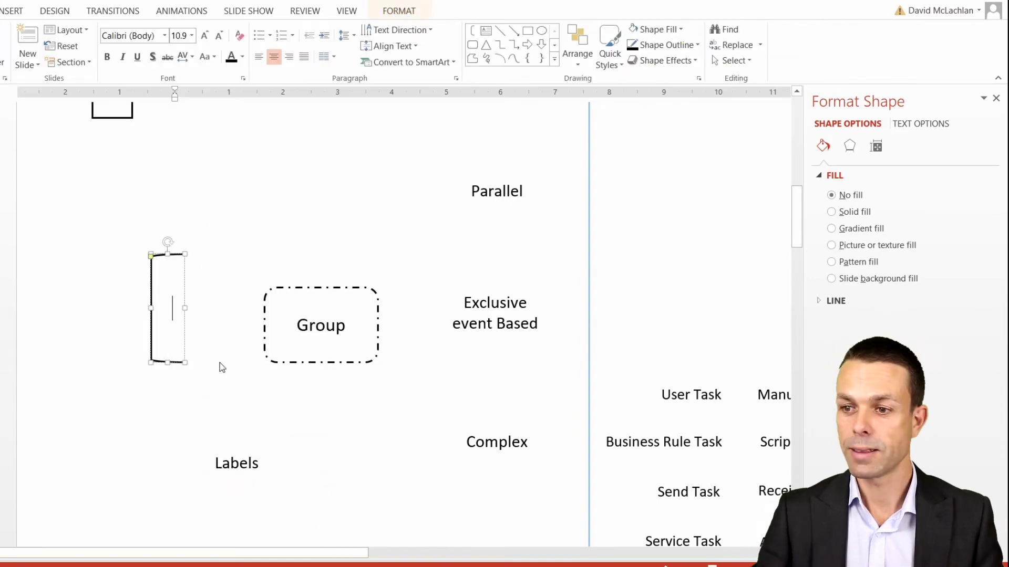
pyautogui.write('Text A')
pyautogui.write('nnota')
pyautogui.write('tion')
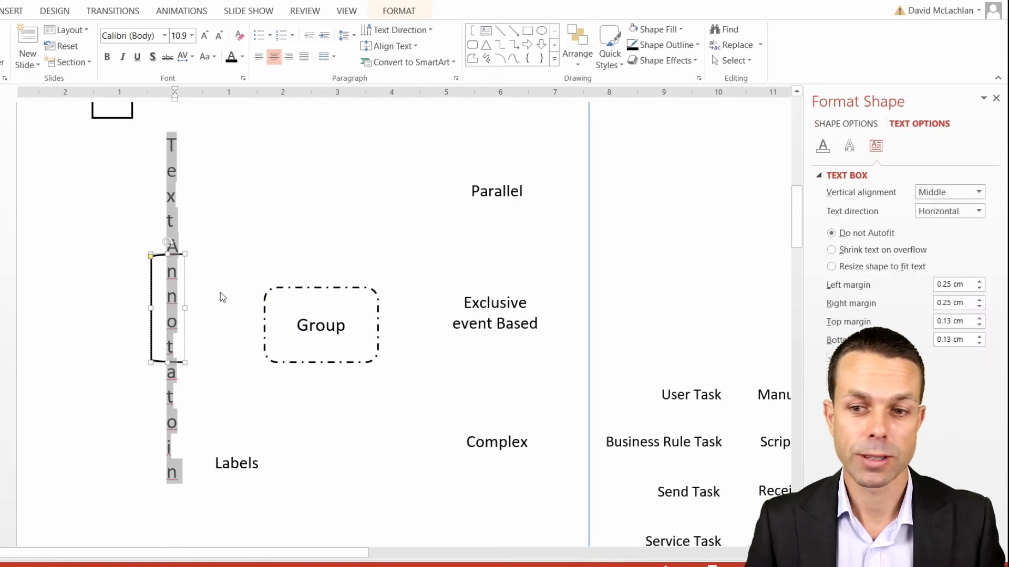
pyautogui.click(831, 359)
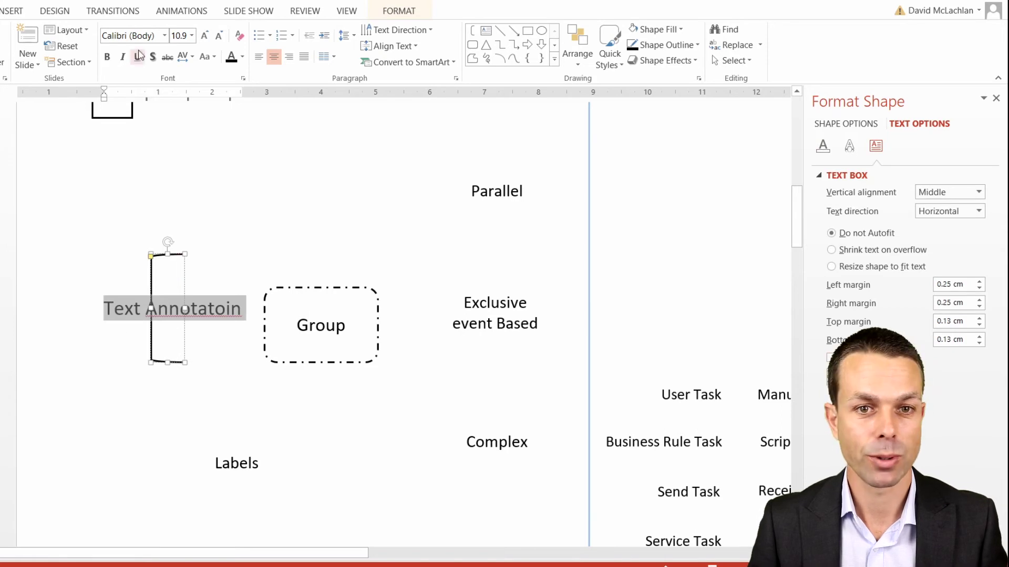
# Left-align the annotation text and set the bracket's four text margins to 0.1 cm.
pyautogui.click(259, 56)
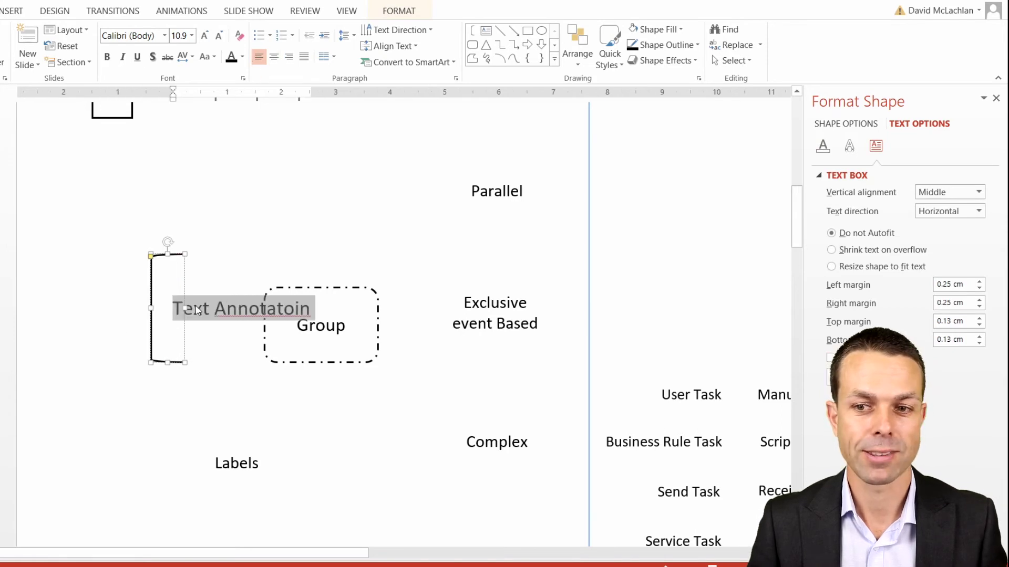
pyautogui.click(979, 288)
pyautogui.click(979, 288)
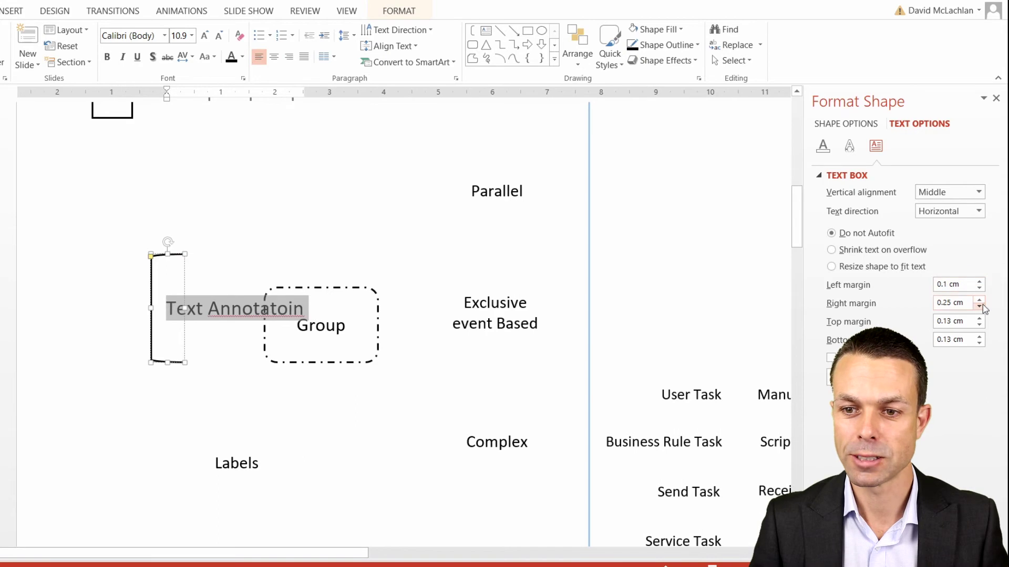
pyautogui.click(979, 325)
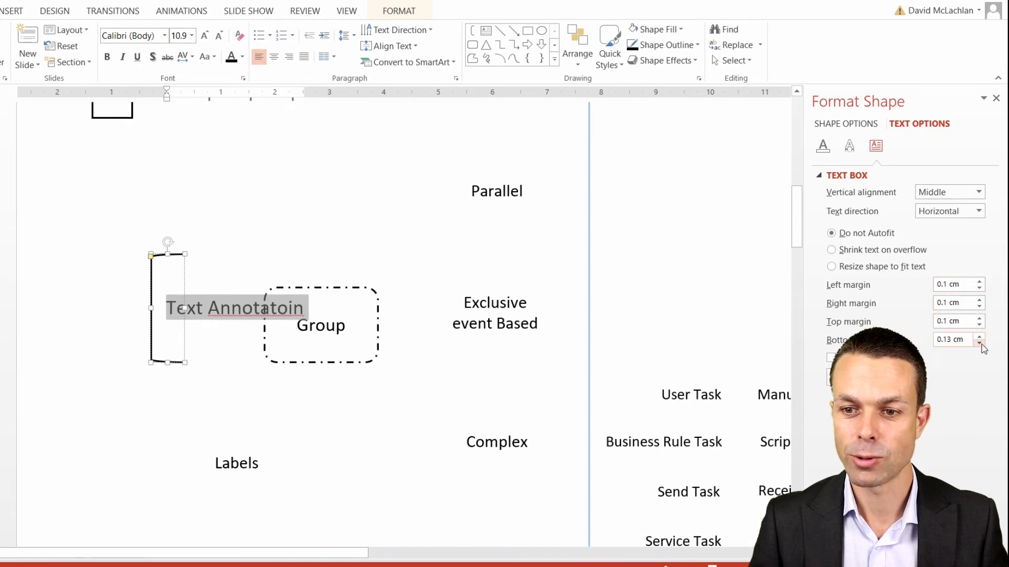
pyautogui.click(979, 343)
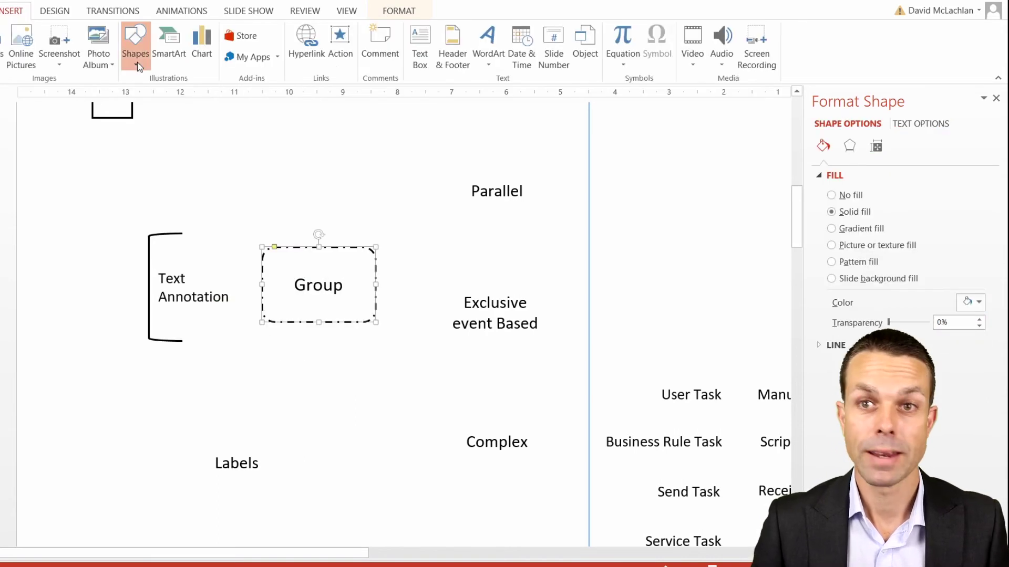
# Draw a diagonal line about 1.15 cm high and 1.59 cm wide from the annotation bracket's left edge, sloping down and away from it.
pyautogui.click(135, 47)
pyautogui.click(161, 98)
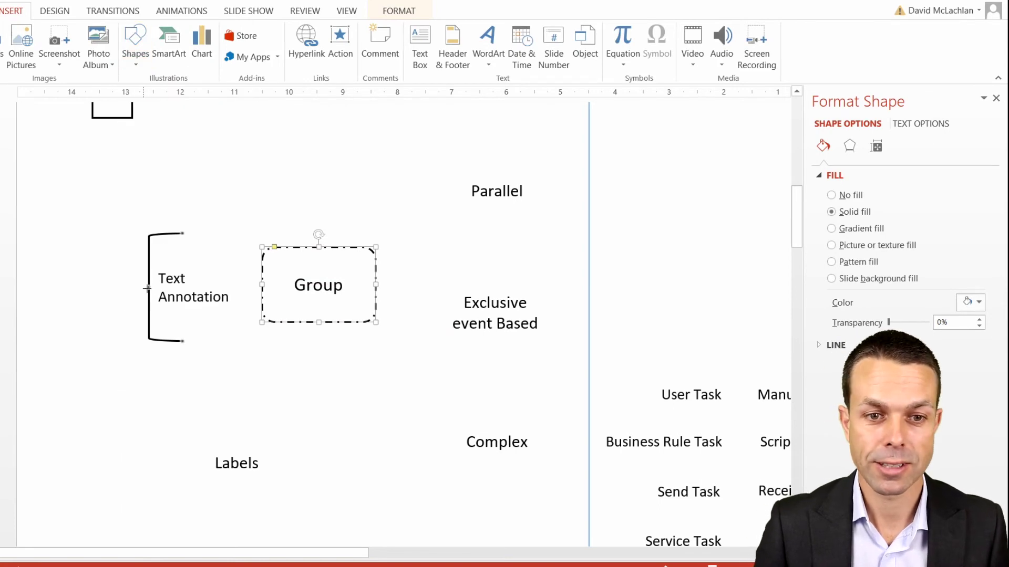
pyautogui.moveTo(47, 352); pyautogui.dragTo(62, 349)
# Give the bracket's diagonal line a black outline with a heavier line weight.
pyautogui.rightClick(105, 321)
pyautogui.click(181, 294)
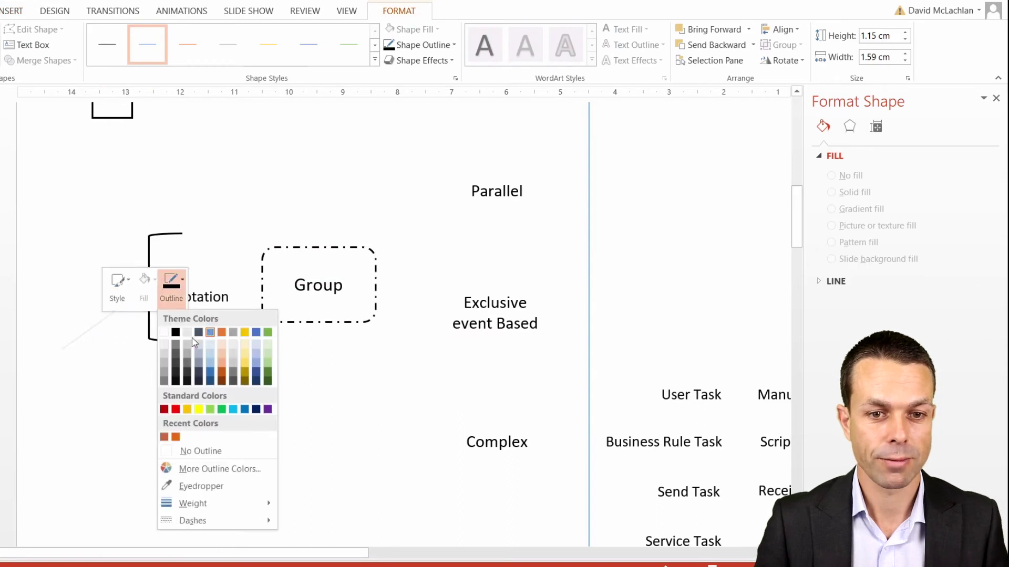
pyautogui.click(175, 327)
pyautogui.rightClick(132, 301)
pyautogui.moveTo(179, 381)
pyautogui.click(256, 384)
pyautogui.click(159, 371)
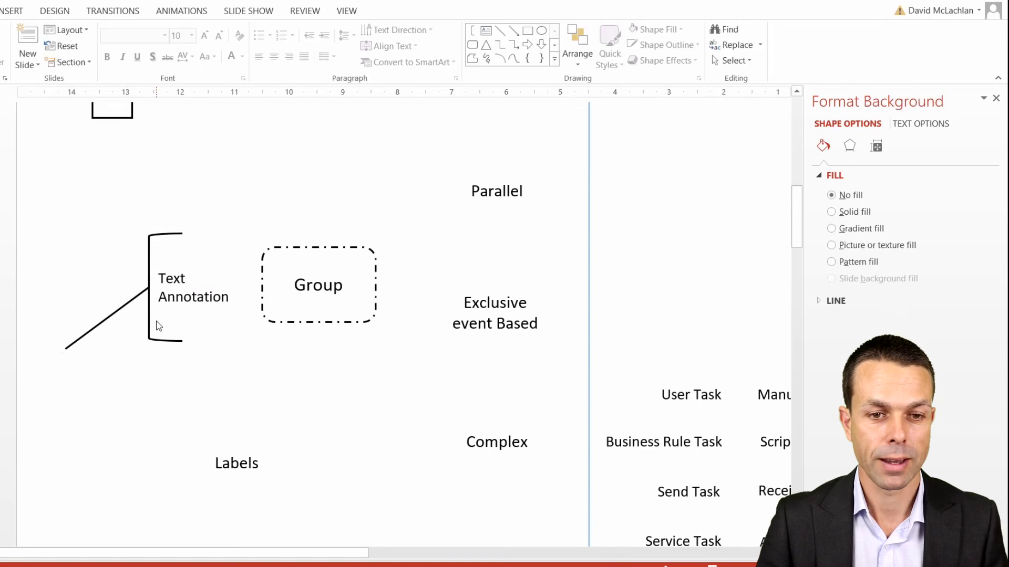
# Move the text annotation bracket together with its diagonal line slightly upward.
pyautogui.click(147, 270)
pyautogui.moveTo(147, 271)
pyautogui.mouseDown()
pyautogui.moveTo(142, 213)
pyautogui.moveTo(151, 256)
pyautogui.mouseUp()
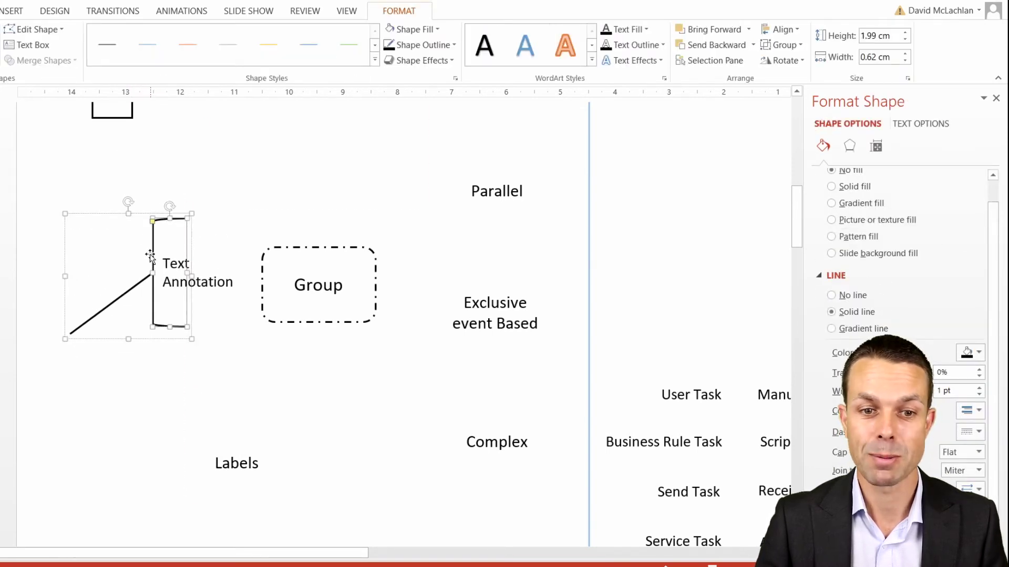
pyautogui.click(335, 343)
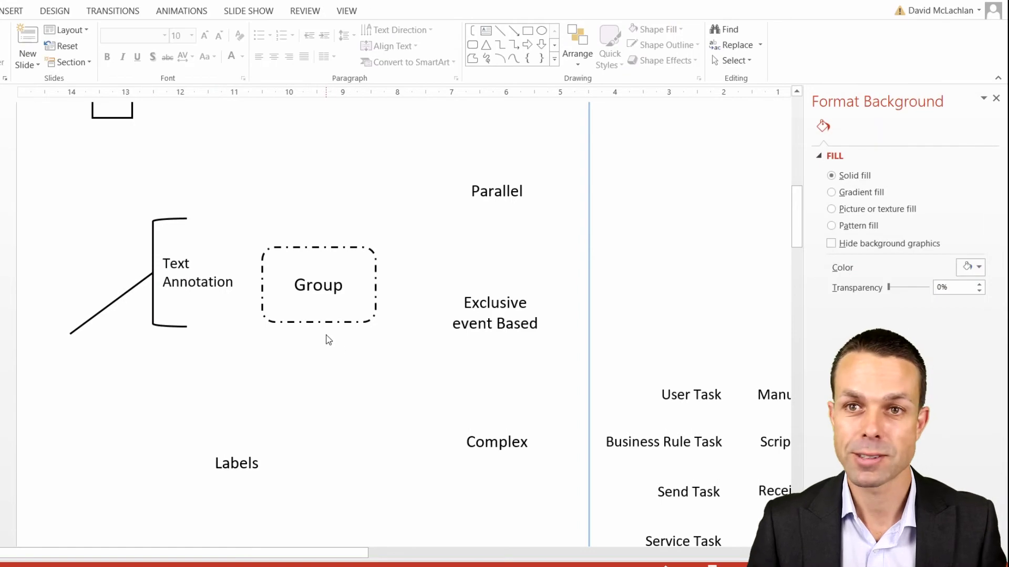
# Draw a rectangle about 1.39 cm high and 1.26 cm wide below the text annotation symbol, above the Labels heading.
pyautogui.click(2, 11)
pyautogui.click(136, 48)
pyautogui.click(185, 96)
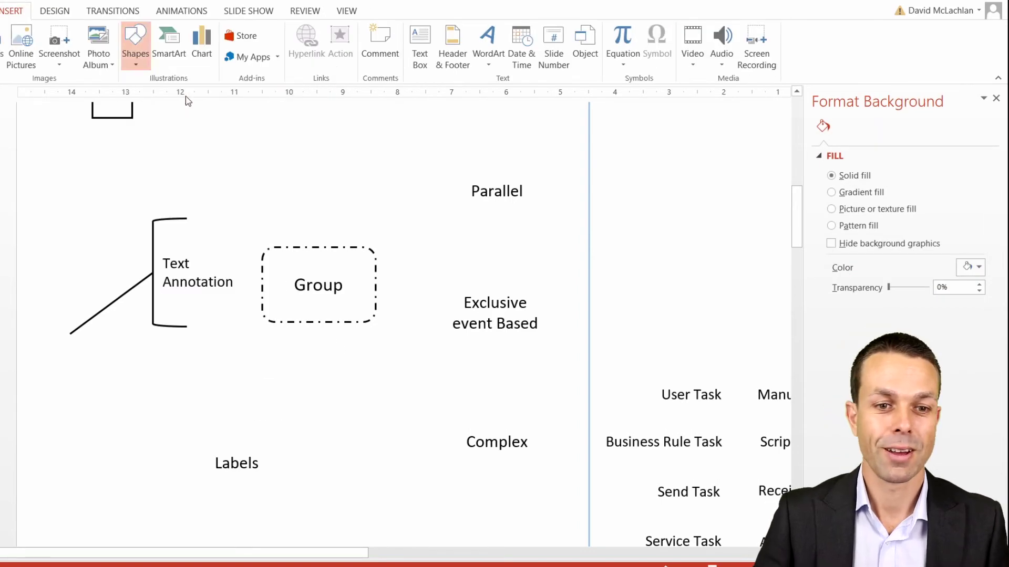
pyautogui.moveTo(166, 369)
pyautogui.mouseDown()
pyautogui.moveTo(220, 450)
pyautogui.moveTo(255, 446)
pyautogui.moveTo(236, 444)
pyautogui.mouseUp()
# Give the new rectangle a black outline and white fill, and enter "Data Object" in it.
pyautogui.rightClick(239, 388)
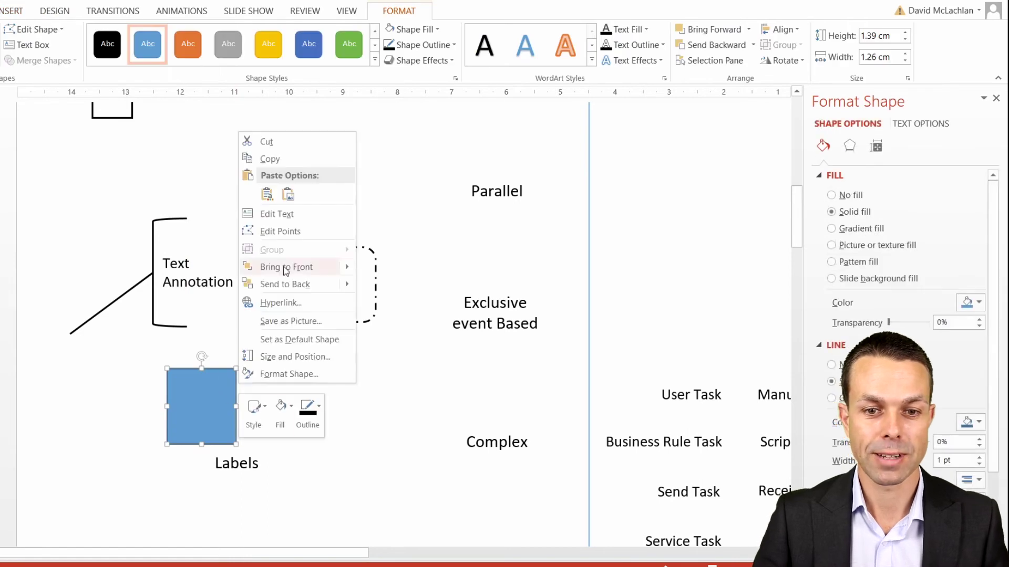
pyautogui.click(307, 412)
pyautogui.click(312, 199)
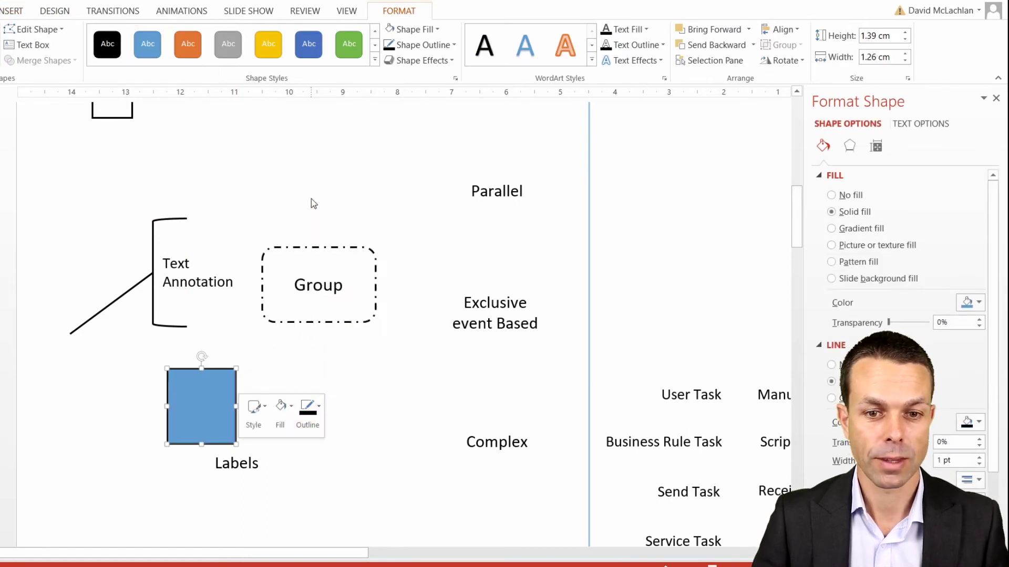
pyautogui.click(284, 415)
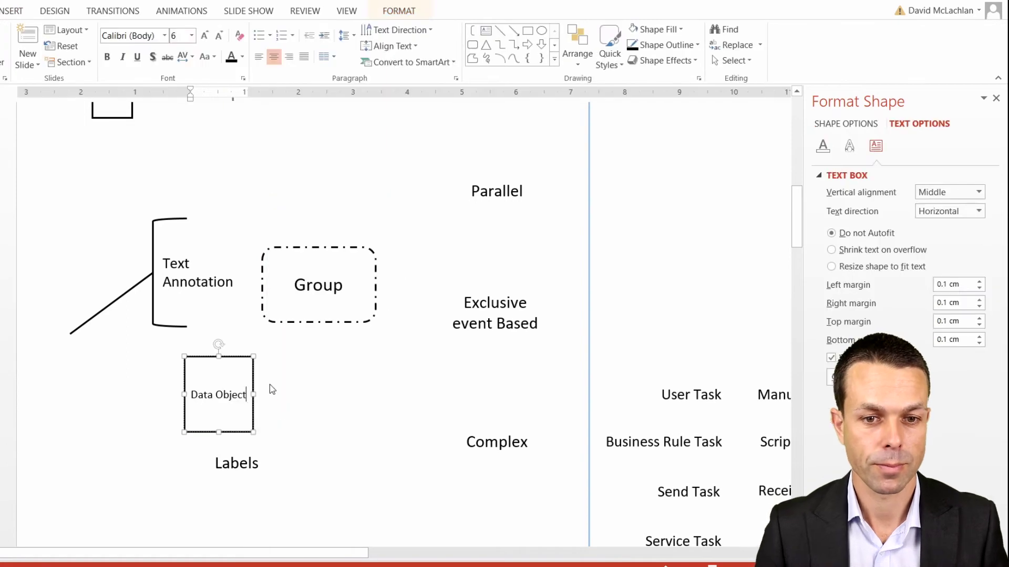
pyautogui.press('Escape')
# Edit the Data Object shape's points, adding one on the upper edge and lowering the upper right corner to form a cut corner.
pyautogui.click(229, 356)
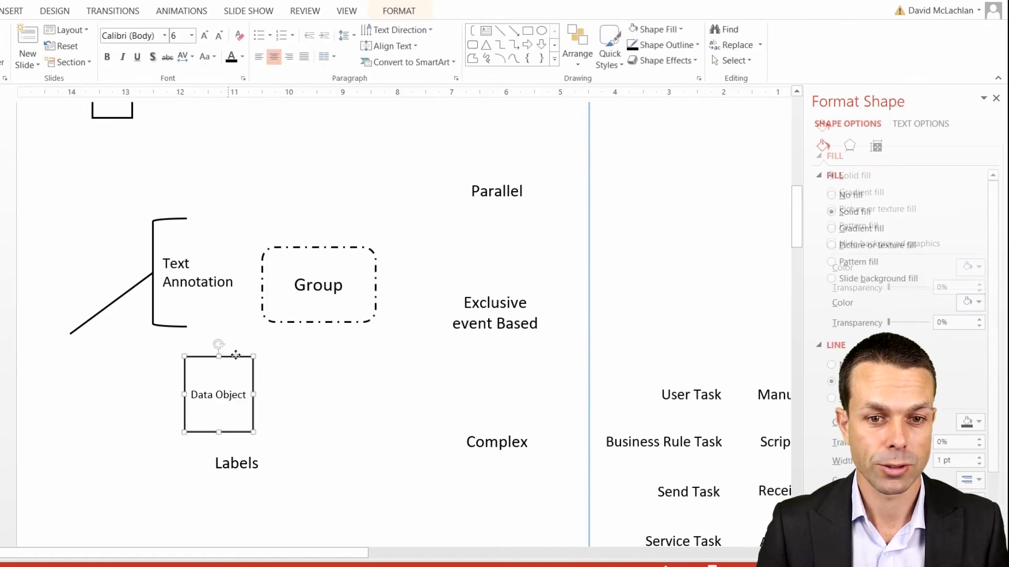
pyautogui.rightClick(236, 359)
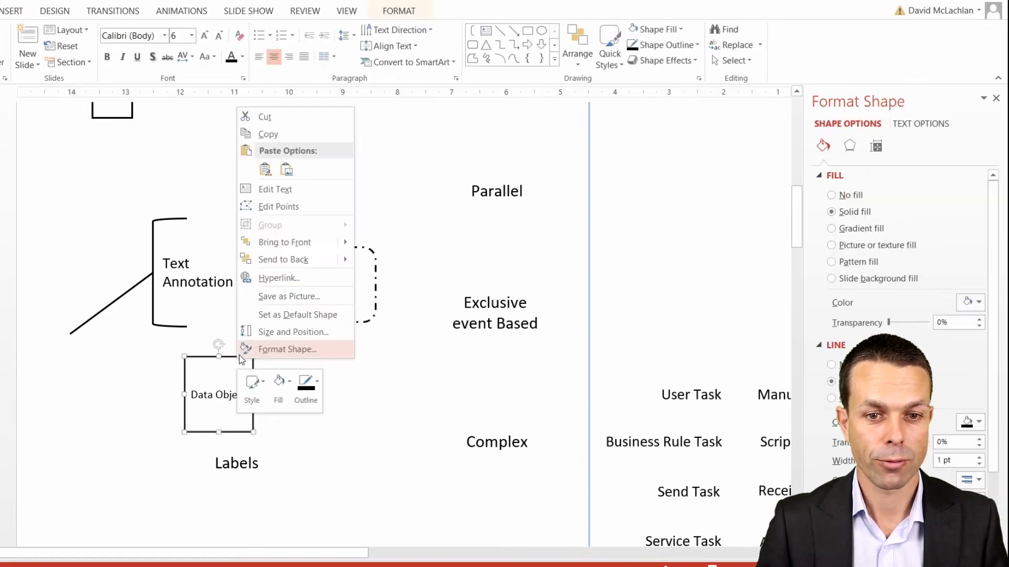
pyautogui.click(291, 206)
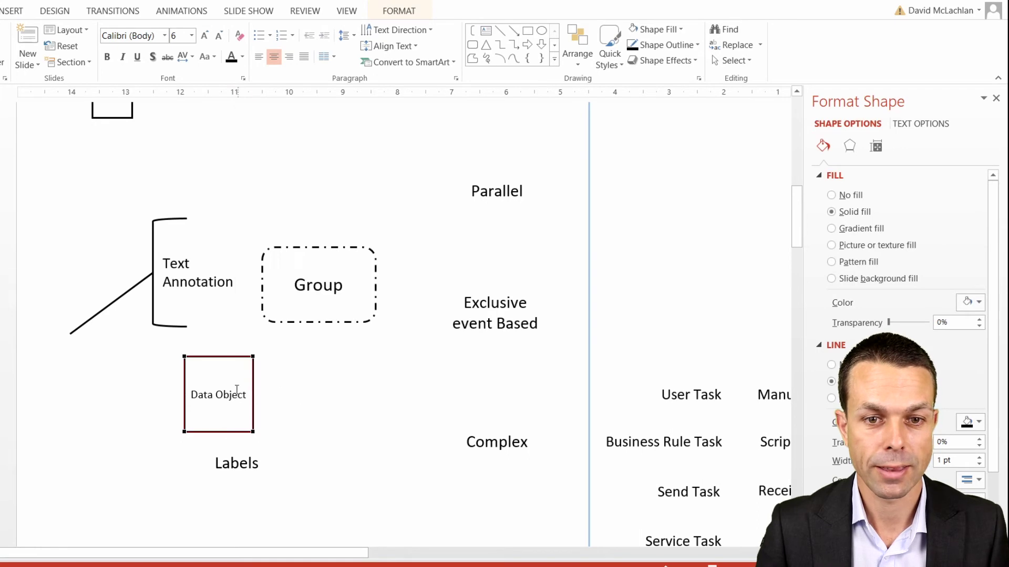
pyautogui.keyDown('ctrl'); pyautogui.scroll(5, 253, 377); pyautogui.keyUp('ctrl')
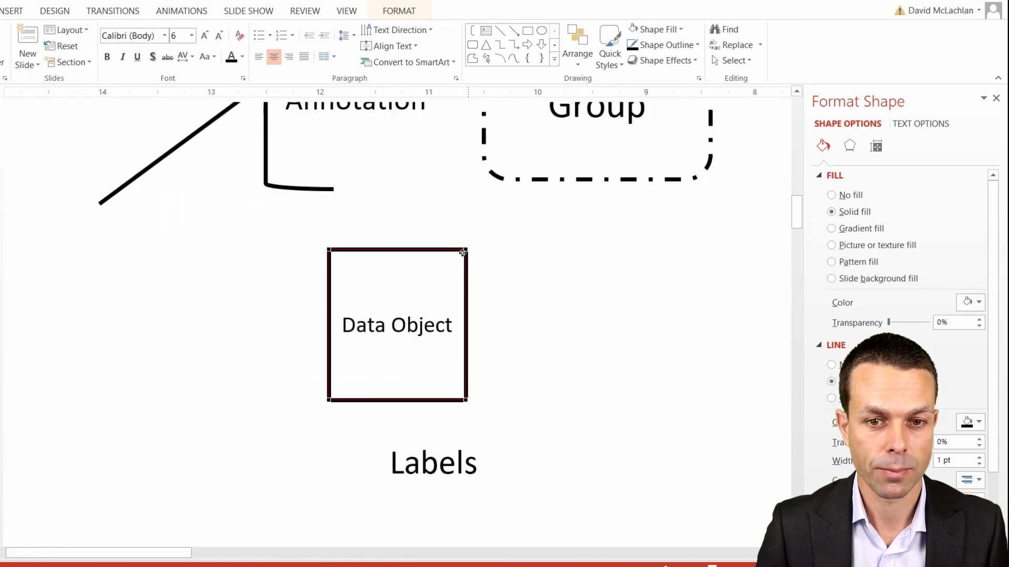
pyautogui.rightClick(429, 248)
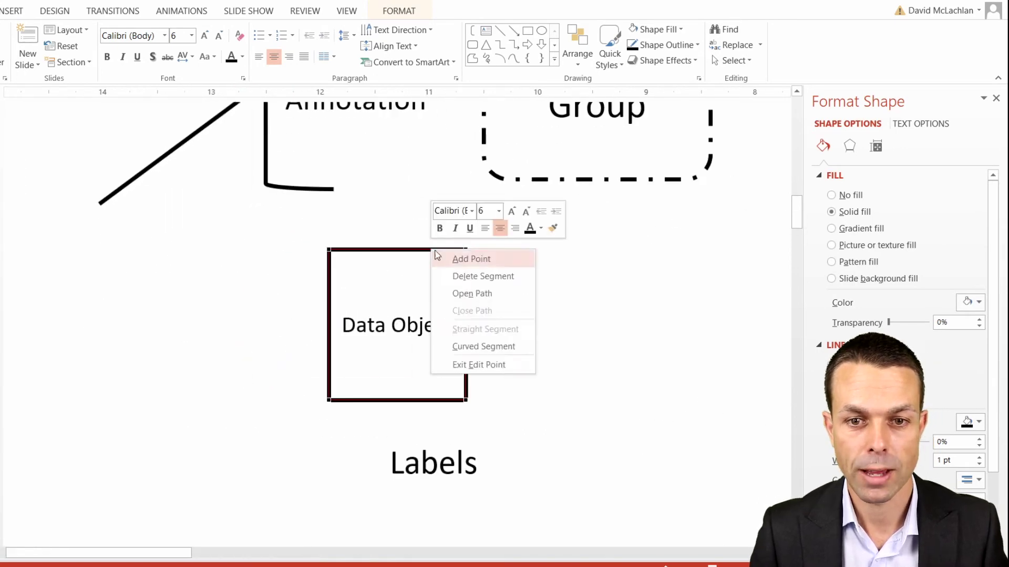
pyautogui.click(465, 257)
pyautogui.moveTo(467, 263); pyautogui.dragTo(465, 292)
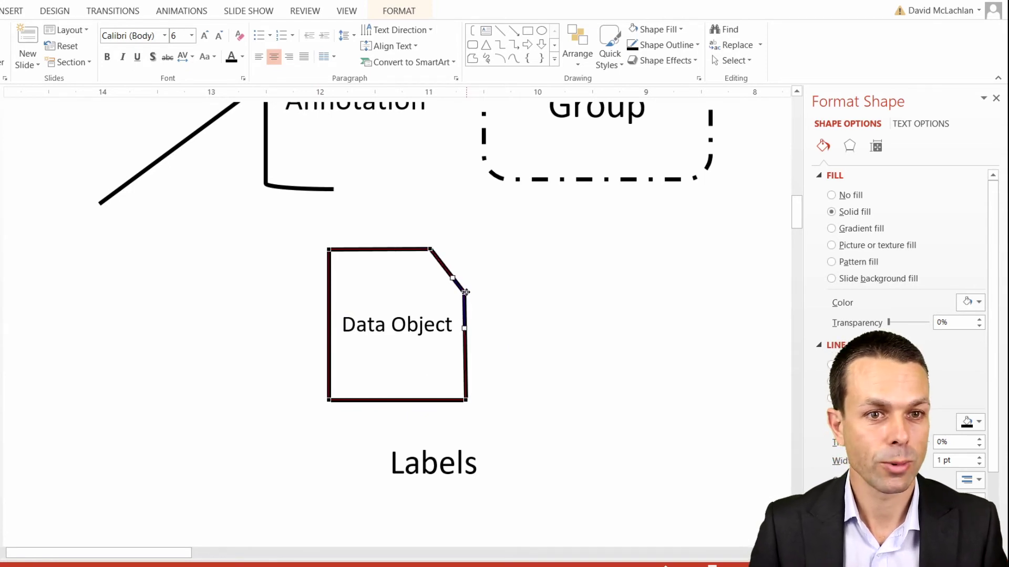
pyautogui.click(487, 257)
# Draw a freeform triangle about 0.47 cm high and 0.35 cm wide as the page fold at Data Object's cut corner.
pyautogui.click(13, 11)
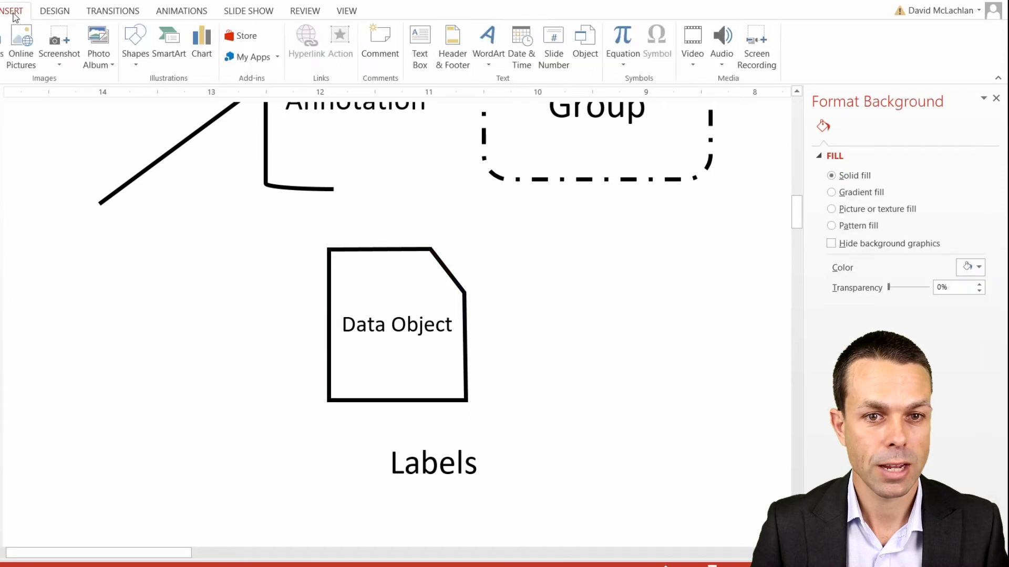
pyautogui.click(150, 63)
pyautogui.click(157, 97)
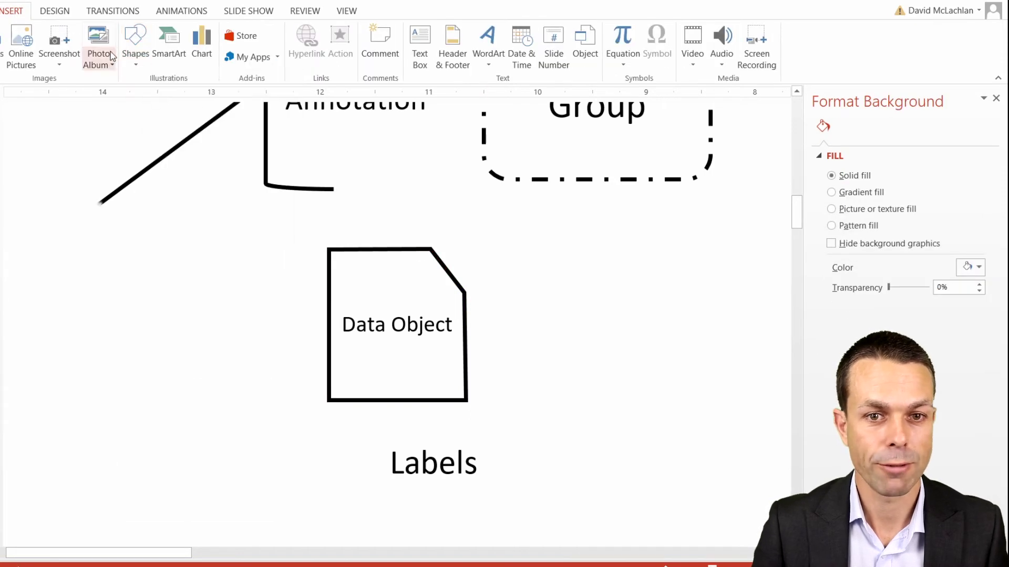
pyautogui.click(147, 70)
pyautogui.click(267, 138)
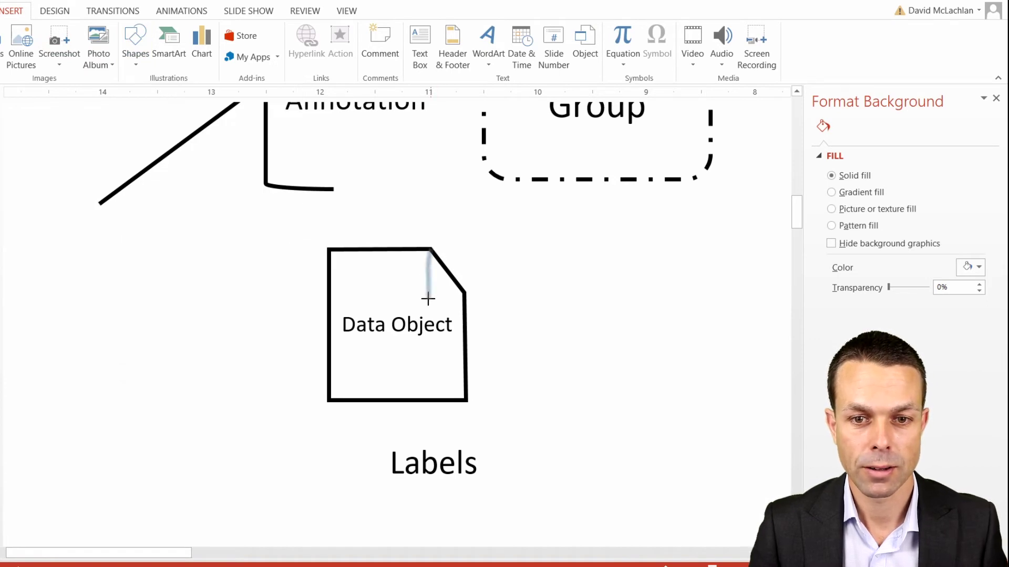
pyautogui.click(464, 302)
pyautogui.click(434, 255)
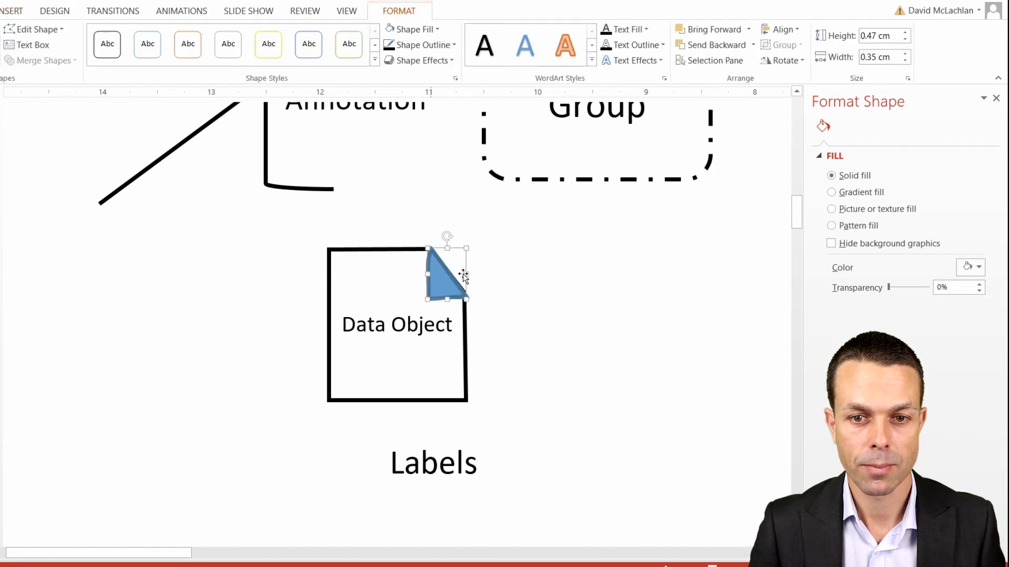
# Give the page-fold triangle a white fill and black outline, and fit it to Data Object's cut corner.
pyautogui.rightClick(465, 287)
pyautogui.click(466, 242)
pyautogui.click(460, 289)
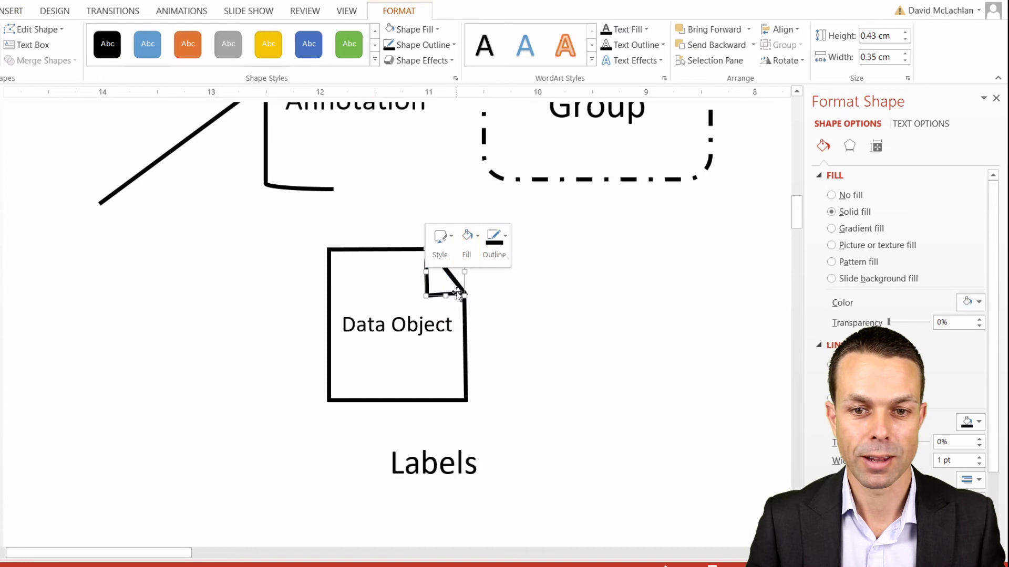
pyautogui.click(540, 286)
pyautogui.click(439, 290)
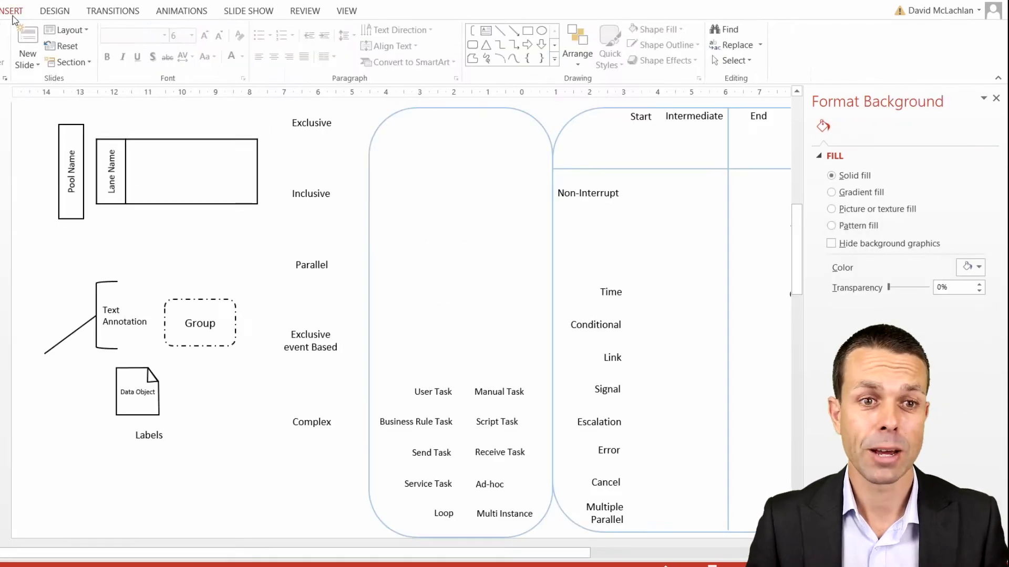
# Draw a flowchart cylinder about 1.55 cm high and 1.44 cm wide to the right of the Data Object symbol.
pyautogui.click(13, 11)
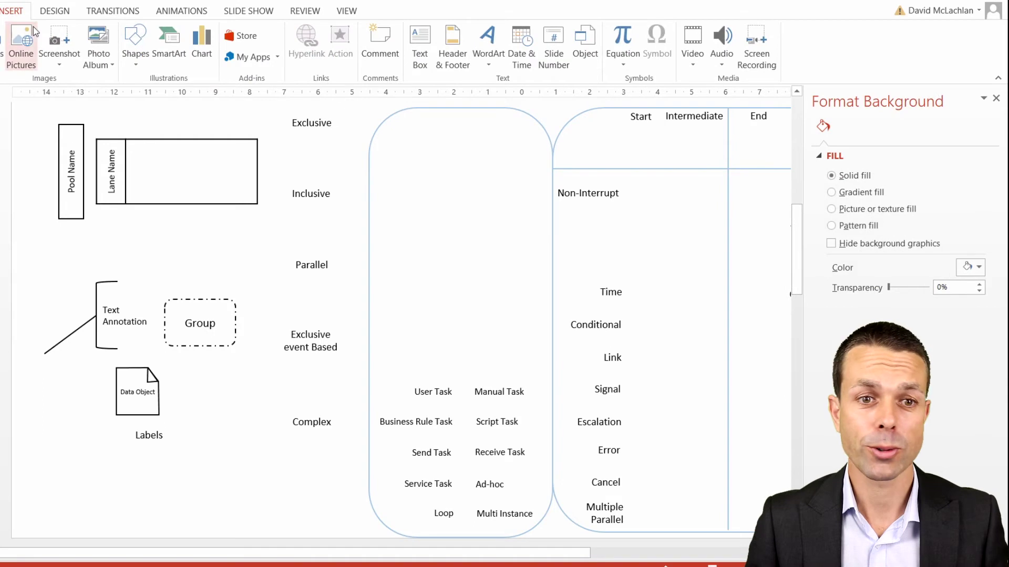
pyautogui.click(135, 53)
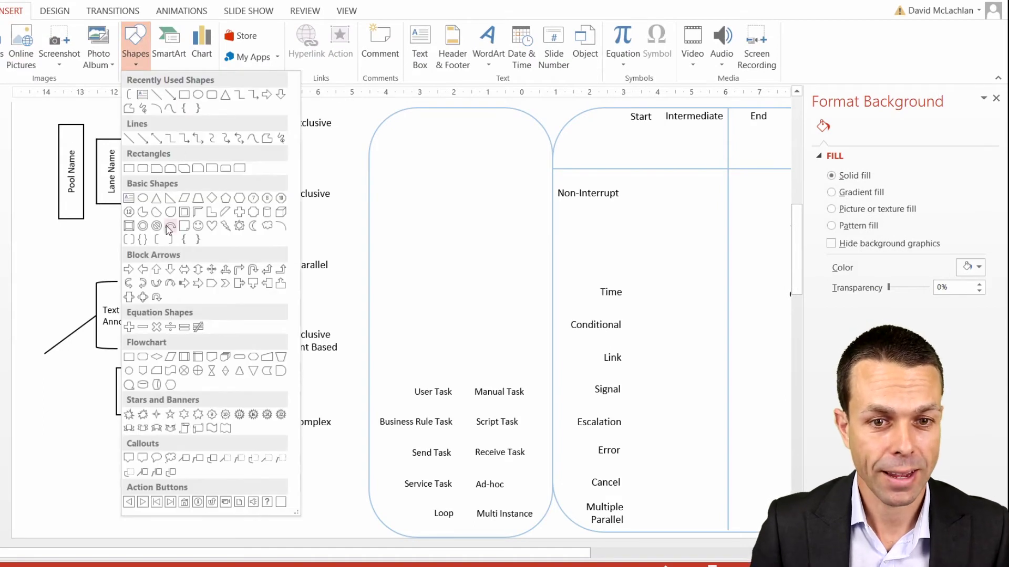
pyautogui.click(142, 385)
pyautogui.moveTo(187, 367); pyautogui.dragTo(236, 420)
# Give the cylinder a white fill and black outline, and enter "Data Store" in it.
pyautogui.rightClick(216, 392)
pyautogui.press('Escape')
pyautogui.click(254, 197)
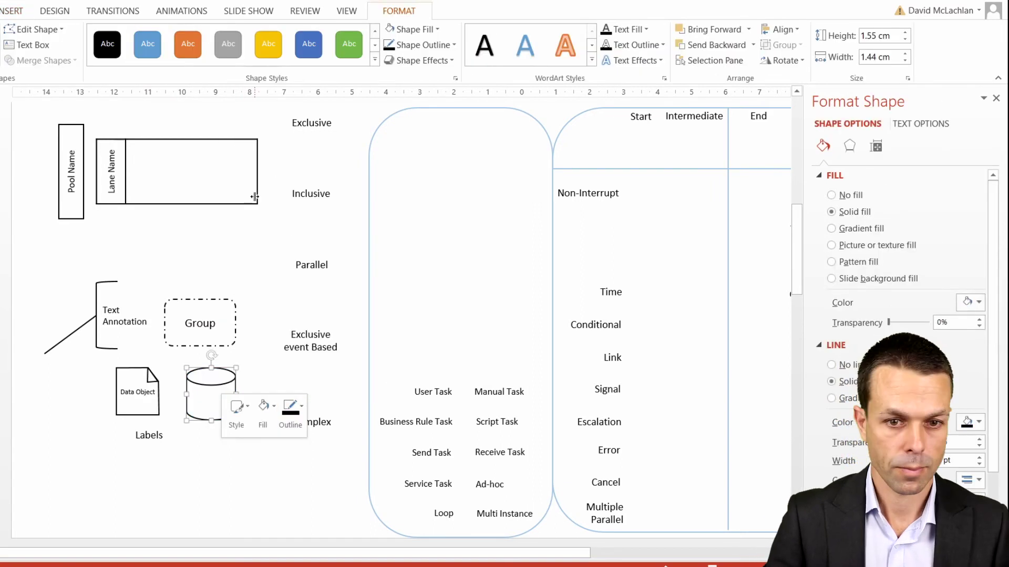
pyautogui.rightClick(210, 389)
pyautogui.click(267, 233)
pyautogui.click(223, 391)
pyautogui.rightClick(223, 389)
pyautogui.click(263, 216)
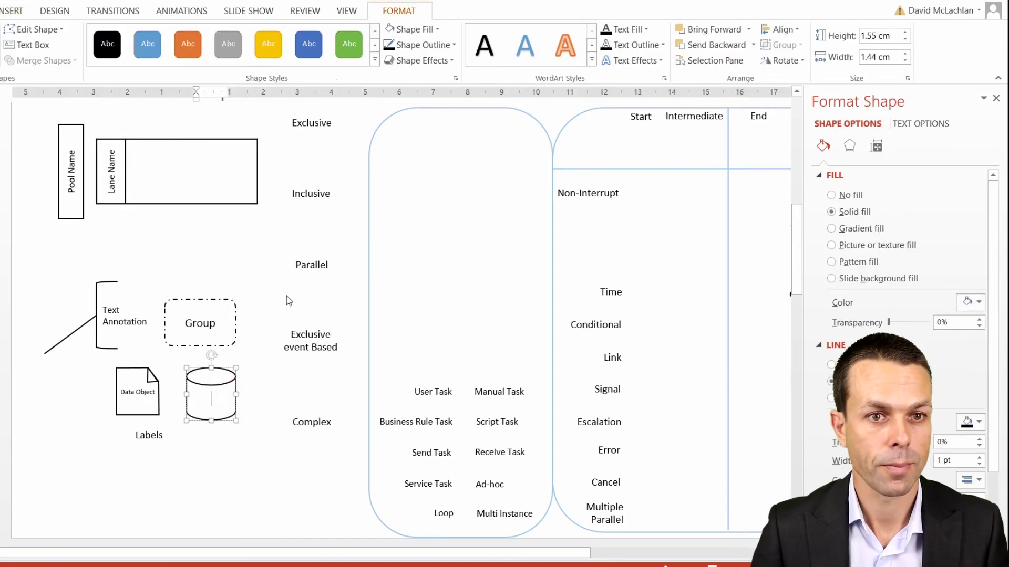
# Draw a curve about 1.45 cm wide and 0.19 cm high across the Data Store cylinder, just below its top ellipse.
pyautogui.click(18, 13)
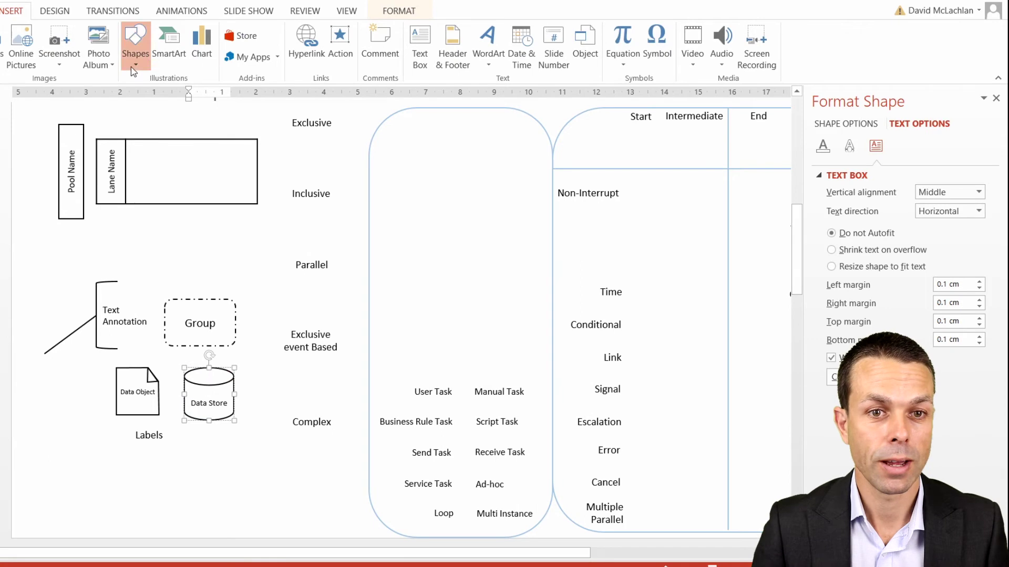
pyautogui.click(141, 49)
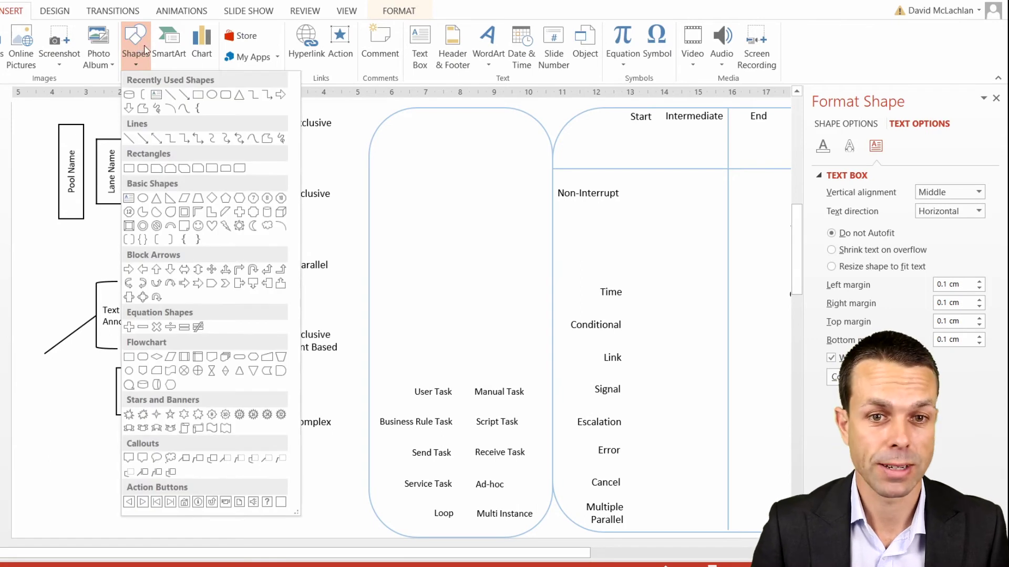
pyautogui.click(253, 138)
pyautogui.scroll(5, 195, 409)
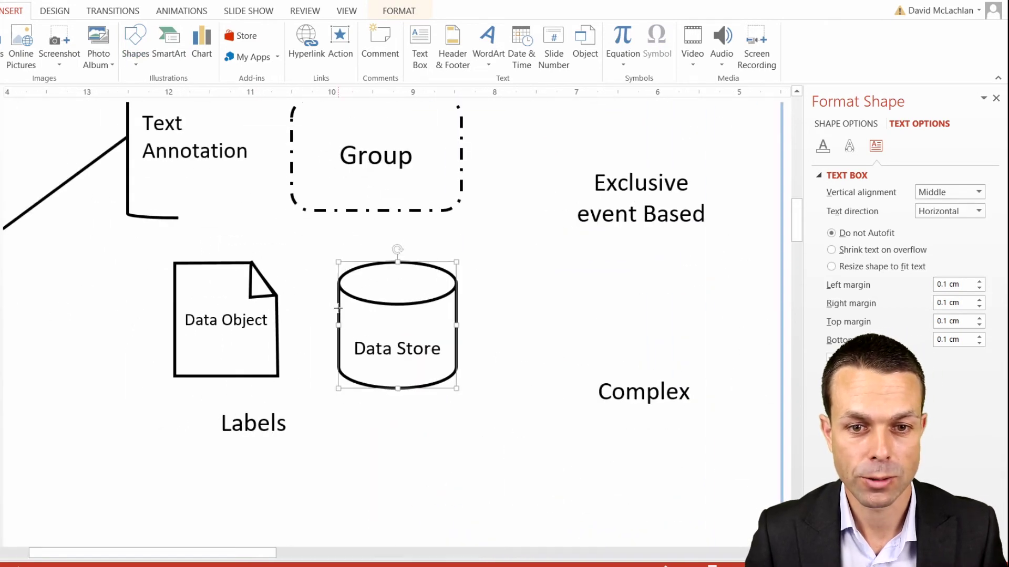
pyautogui.moveTo(337, 309); pyautogui.dragTo(362, 319)
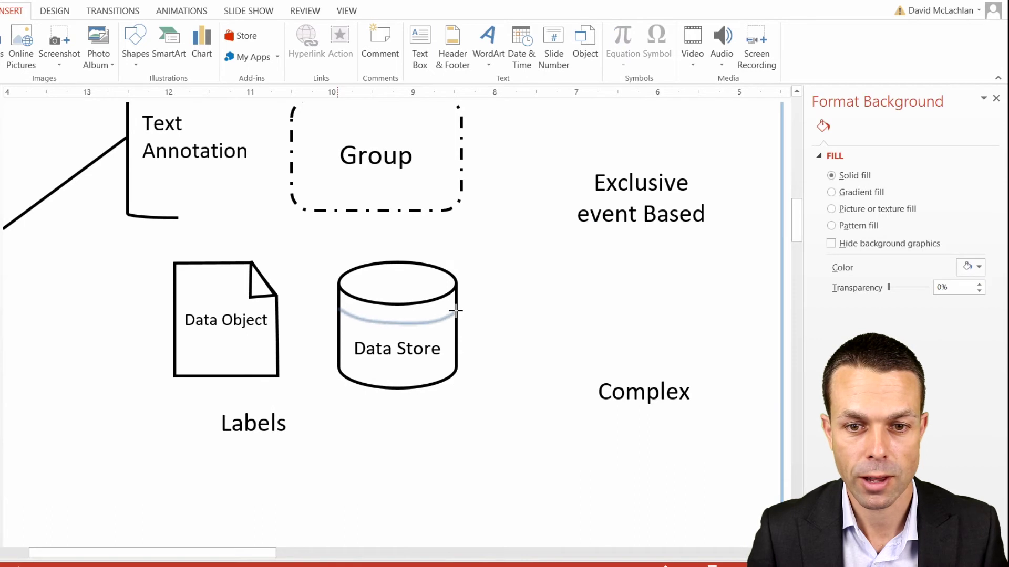
pyautogui.moveTo(463, 304); pyautogui.dragTo(465, 303)
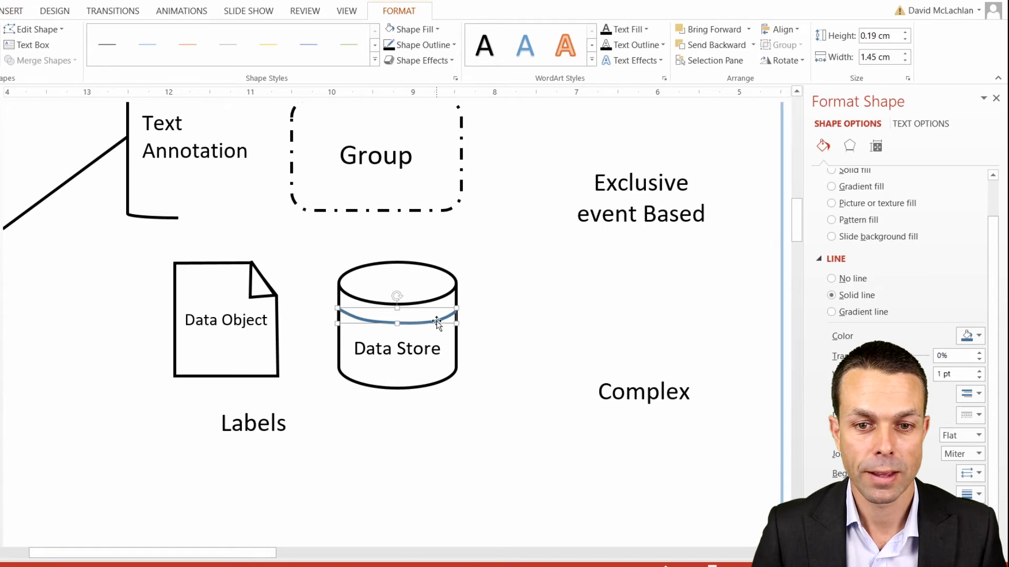
# Give the Data Store curve a black outline and place a copy just above it.
pyautogui.rightClick(437, 322)
pyautogui.click(506, 286)
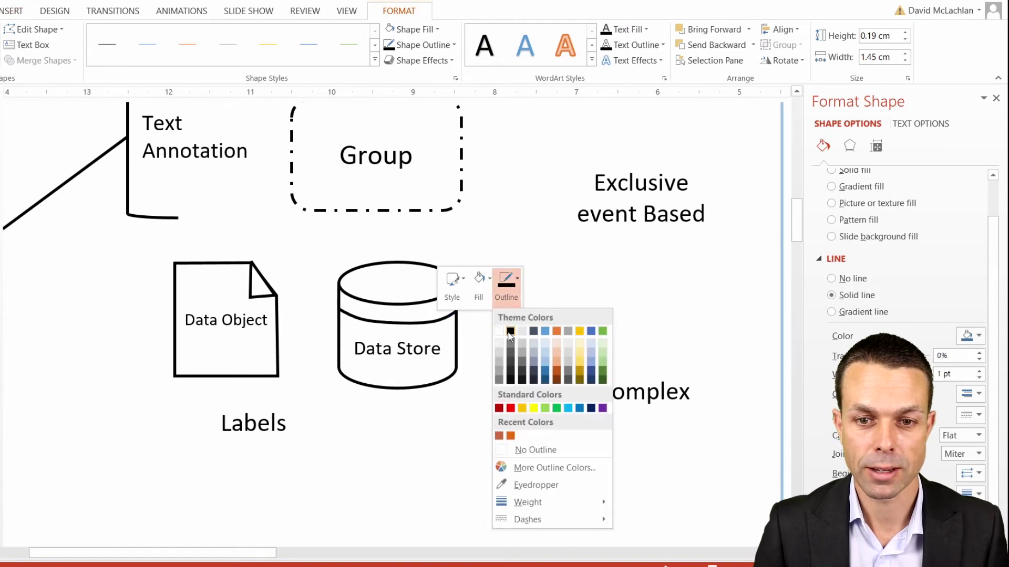
pyautogui.click(510, 331)
pyautogui.moveTo(446, 322)
pyautogui.mouseDown()
pyautogui.moveTo(466, 321)
pyautogui.moveTo(452, 303)
pyautogui.moveTo(462, 348)
pyautogui.moveTo(432, 323)
pyautogui.mouseUp()
pyautogui.click(494, 293)
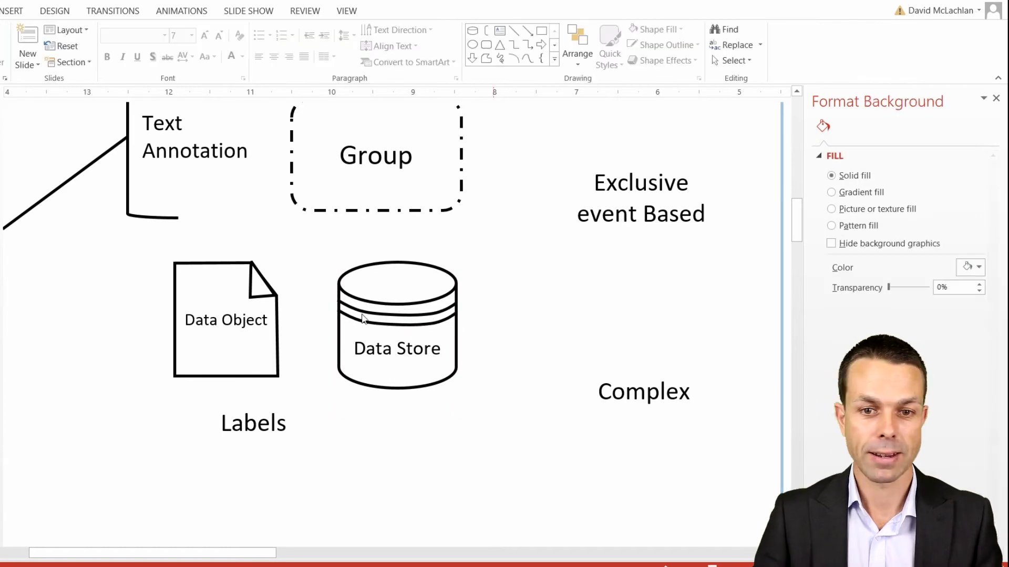
pyautogui.click(390, 313)
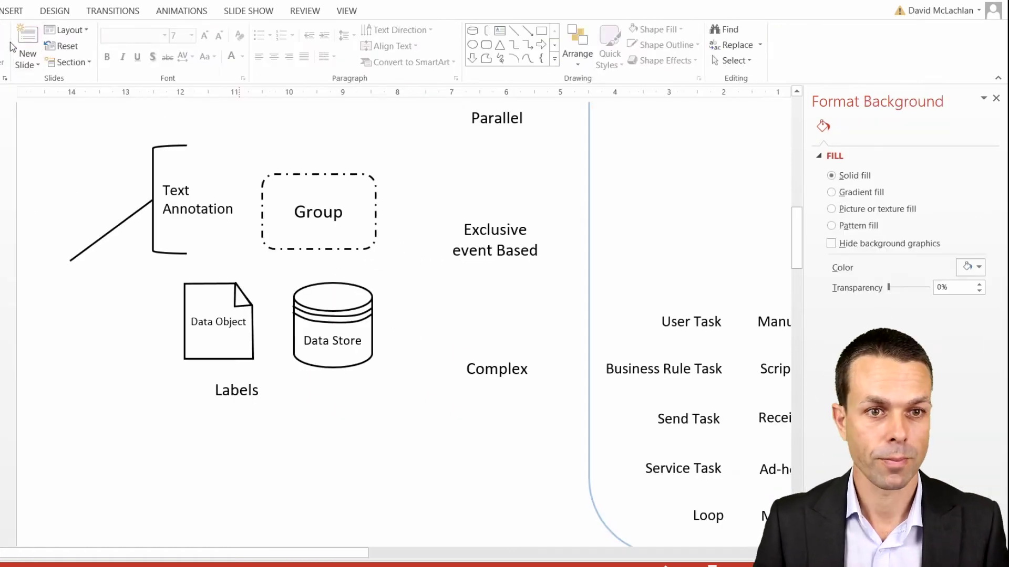
# Draw a rectangle about 0.45 cm high and 1.26 cm wide below the Labels heading.
pyautogui.click(12, 10)
pyautogui.click(135, 45)
pyautogui.click(198, 98)
pyautogui.moveTo(184, 419); pyautogui.dragTo(252, 441)
# Give the rectangle below the Labels heading a black outline and a white fill.
pyautogui.rightClick(239, 428)
pyautogui.click(307, 444)
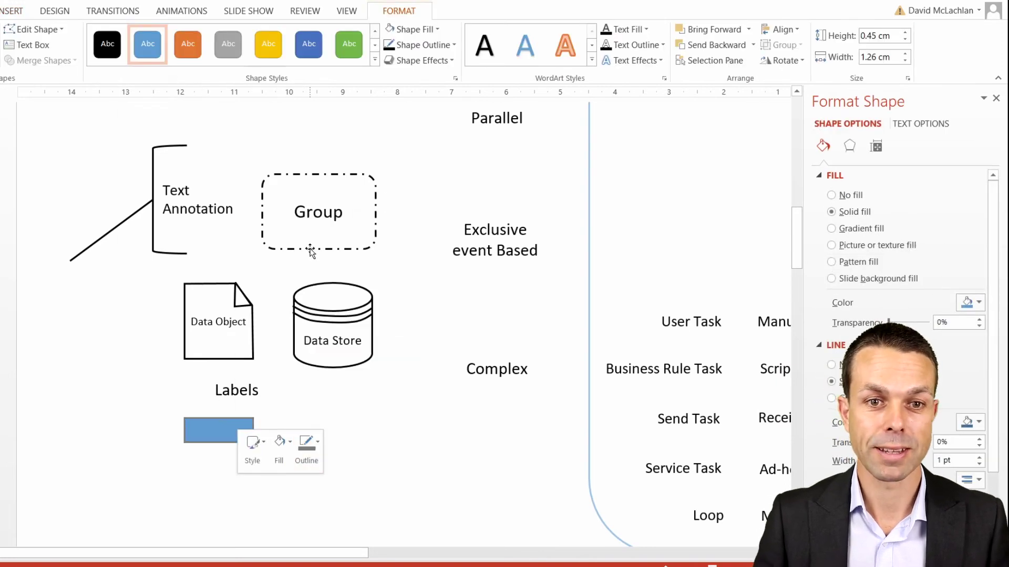
pyautogui.click(311, 247)
pyautogui.rightClick(229, 422)
pyautogui.click(260, 251)
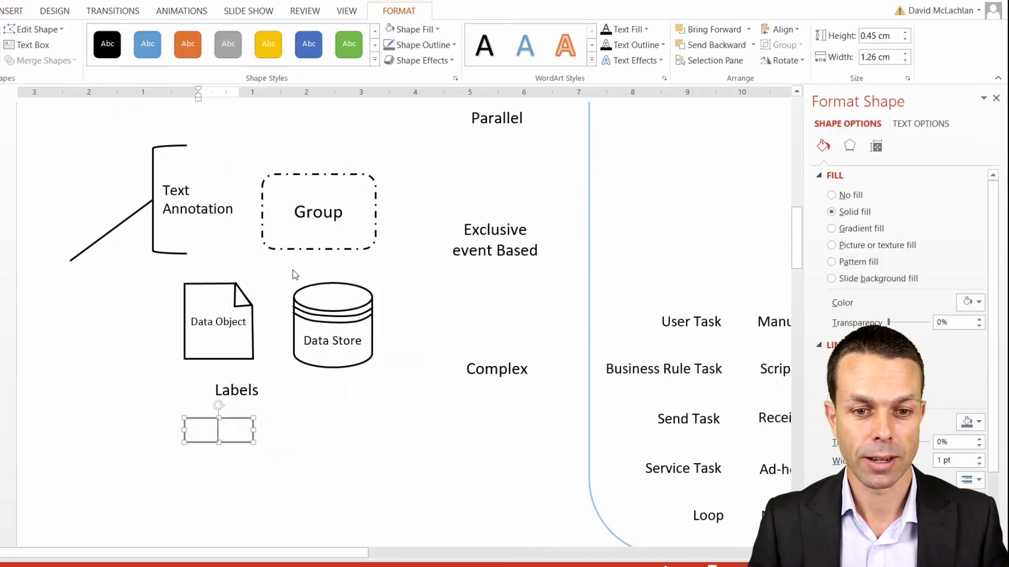
# Enter "Description" in the label rectangle and reduce its text size.
pyautogui.hotkey('shift', 'Up')
pyautogui.hotkey('shift', 'Up')
pyautogui.hotkey('shift', 'Up')
pyautogui.click(1, 10)
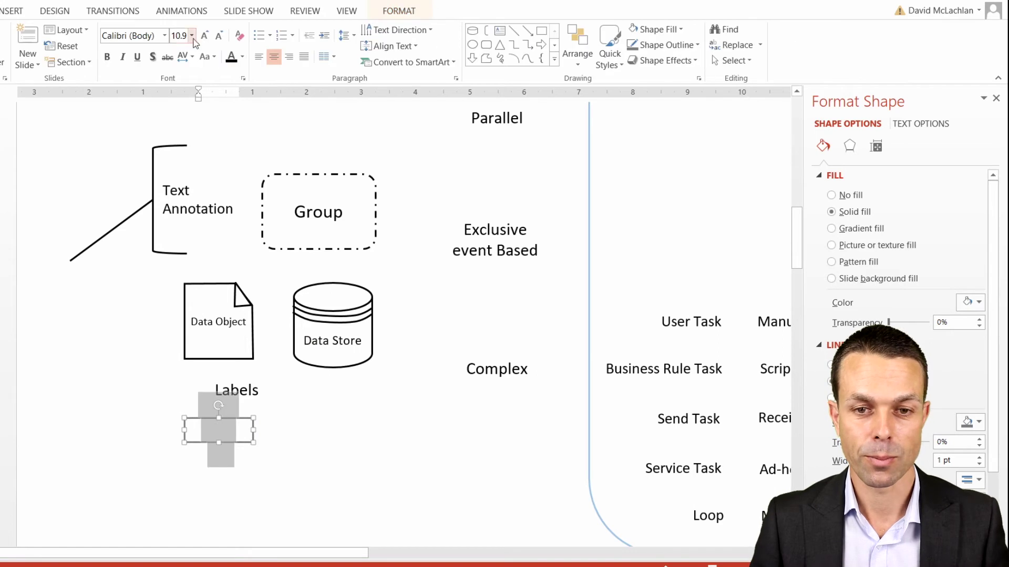
pyautogui.click(227, 58)
# Set all four text margins of the Description label to 0 cm and its font size to 5.
pyautogui.click(908, 123)
pyautogui.click(875, 146)
pyautogui.click(979, 289)
pyautogui.click(978, 306)
pyautogui.click(979, 325)
pyautogui.click(979, 344)
pyautogui.click(219, 38)
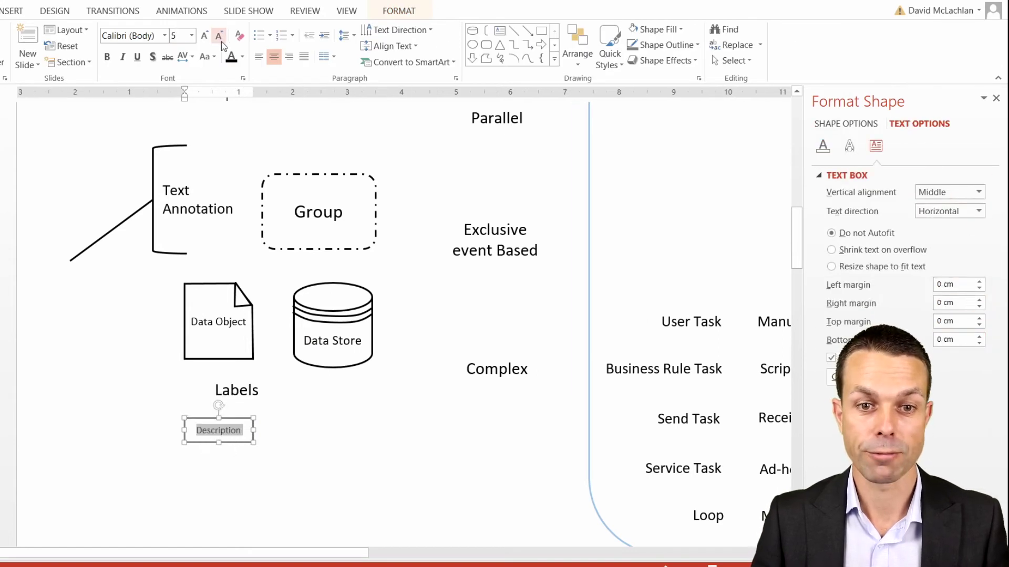
pyautogui.rightClick(244, 420)
pyautogui.click(315, 448)
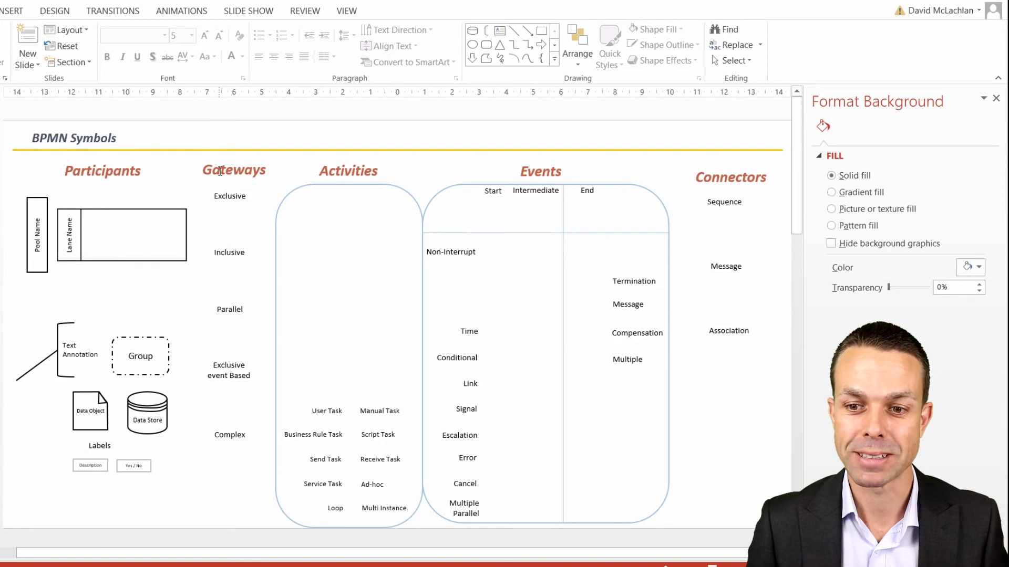
# Draw a white diamond with a 1.5 pt black outline below the Exclusive gateway label.
pyautogui.click(12, 11)
pyautogui.click(135, 65)
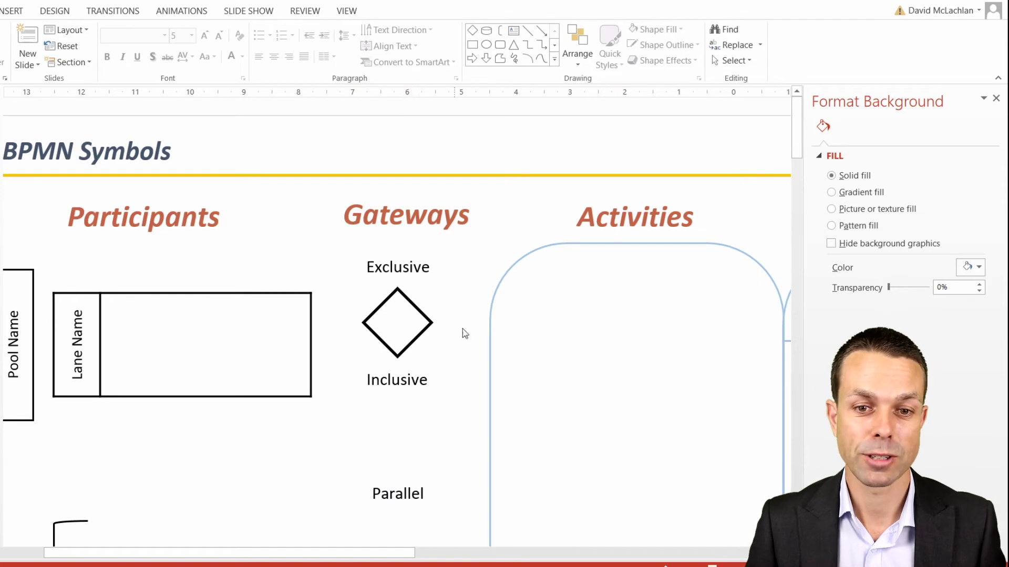
# Draw a short straight line at the Exclusive diamond and give it a black 2.25 pt outline.
pyautogui.click(11, 12)
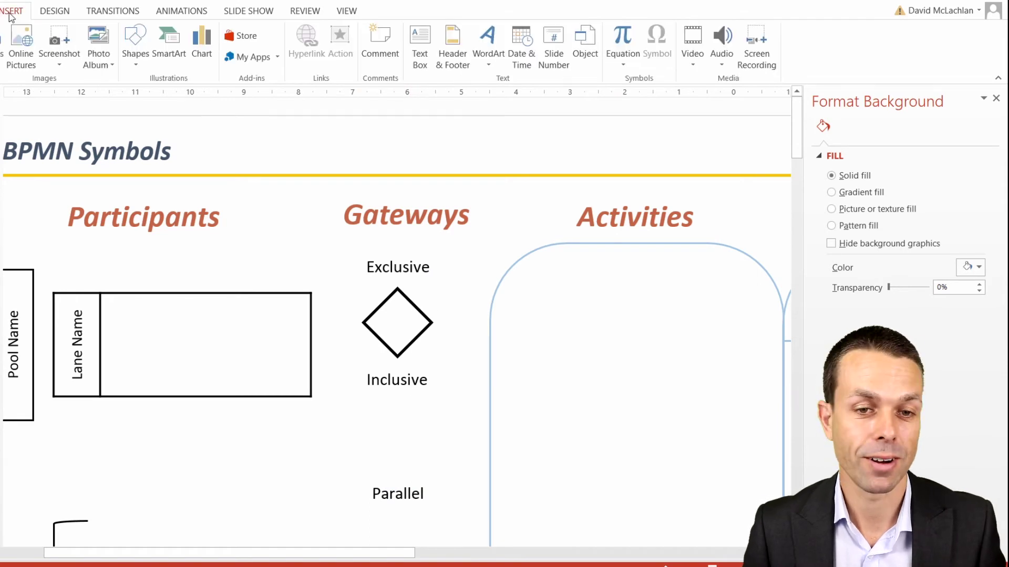
pyautogui.click(135, 61)
pyautogui.click(144, 95)
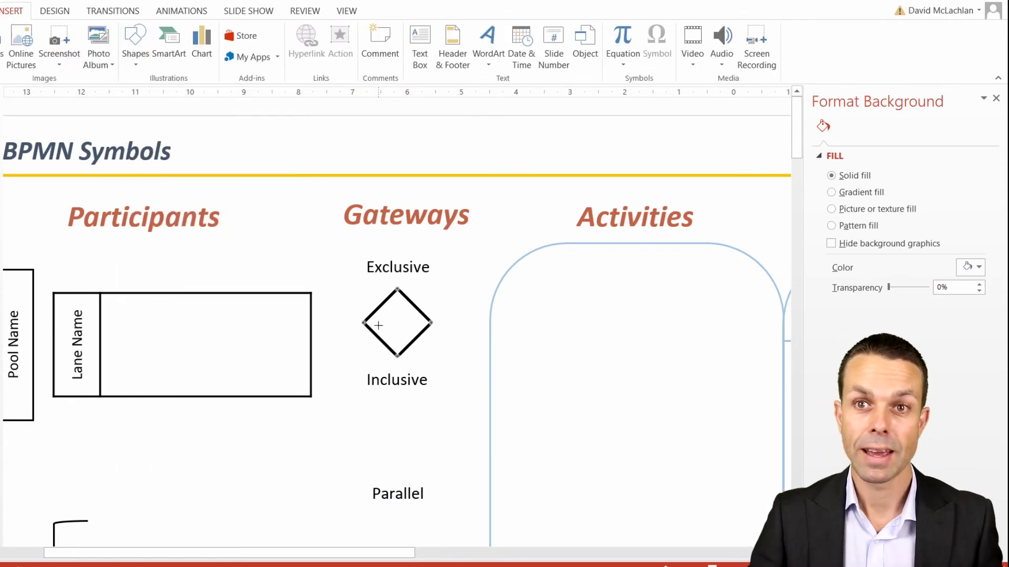
pyautogui.moveTo(408, 323); pyautogui.dragTo(407, 323)
pyautogui.moveTo(386, 323); pyautogui.dragTo(359, 354)
pyautogui.rightClick(358, 355)
pyautogui.click(431, 389)
pyautogui.click(434, 171)
pyautogui.click(439, 396)
pyautogui.moveTo(473, 343)
pyautogui.click(588, 414)
# Duplicate the short line and turn the copy across the original to form a cross.
pyautogui.hotkey('ctrl', 'd')
pyautogui.moveTo(362, 377); pyautogui.dragTo(349, 340)
pyautogui.moveTo(405, 376); pyautogui.dragTo(351, 378)
pyautogui.moveTo(348, 361); pyautogui.dragTo(358, 355)
pyautogui.moveTo(324, 326); pyautogui.dragTo(389, 388)
# Group the two crossed lines and place them as an X in the centre of the Exclusive diamond.
pyautogui.moveTo(363, 354); pyautogui.dragTo(298, 247)
pyautogui.rightClick(299, 247)
pyautogui.moveTo(333, 330)
pyautogui.click(440, 330)
pyautogui.moveTo(294, 211); pyautogui.dragTo(319, 224)
pyautogui.moveTo(279, 232); pyautogui.dragTo(397, 322)
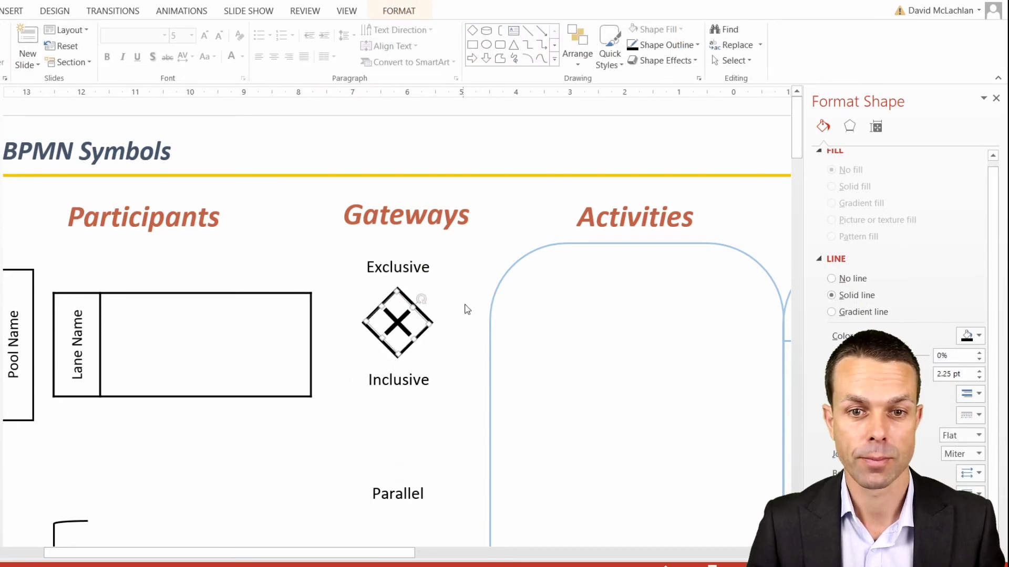
# Place copies of the Exclusive diamond below the Inclusive and Parallel labels.
pyautogui.scroll(-2, 466, 311)
pyautogui.click(371, 212)
pyautogui.hotkey('ctrl', 'c')
pyautogui.hotkey('ctrl', 'v')
pyautogui.moveTo(441, 254); pyautogui.dragTo(419, 344)
pyautogui.hotkey('ctrl', 'v')
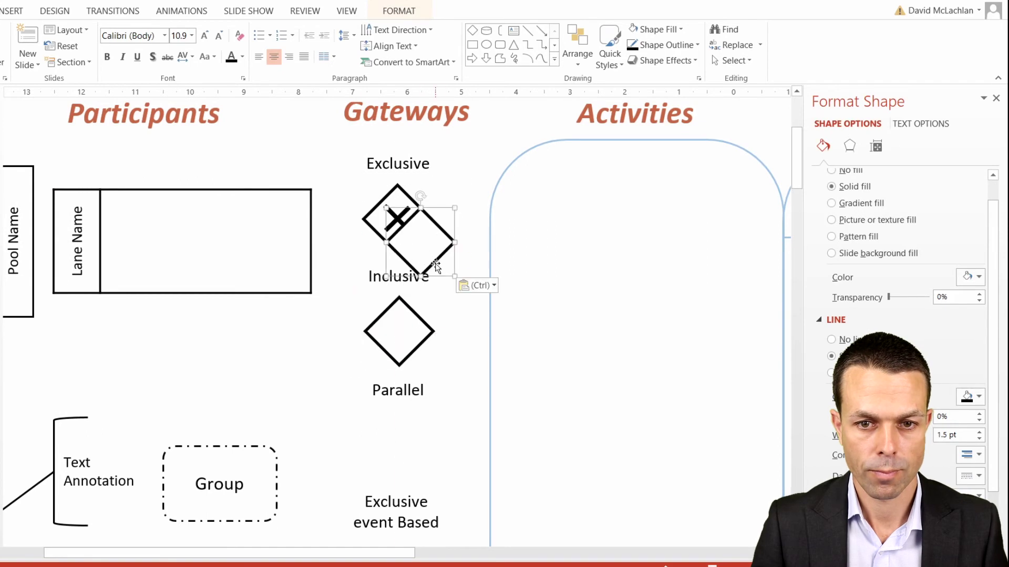
pyautogui.click(438, 267)
pyautogui.moveTo(448, 248); pyautogui.dragTo(425, 445)
# Place further copies of the diamond below the Exclusive event Based and Complex labels.
pyautogui.scroll(-3, 420, 446)
pyautogui.click(398, 455)
pyautogui.click(414, 322)
pyautogui.hotkey('ctrl', 'c')
pyautogui.hotkey('ctrl', 'v')
pyautogui.moveTo(434, 360); pyautogui.dragTo(404, 485)
pyautogui.scroll(-3, 403, 484)
pyautogui.hotkey('ctrl', 'v')
pyautogui.moveTo(433, 205); pyautogui.dragTo(418, 466)
pyautogui.press('Escape')
# Draw an ellipse about 0.64 cm high and 0.59 cm wide beside the Inclusive diamond.
pyautogui.scroll(5, 418, 467)
pyautogui.click(13, 11)
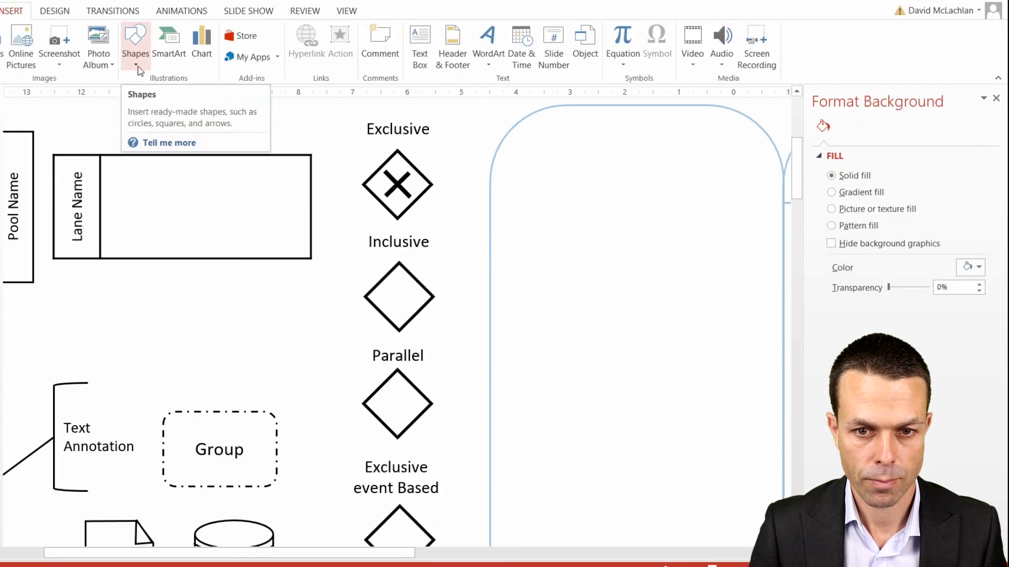
pyautogui.click(135, 45)
pyautogui.click(236, 99)
pyautogui.moveTo(251, 288); pyautogui.dragTo(283, 323)
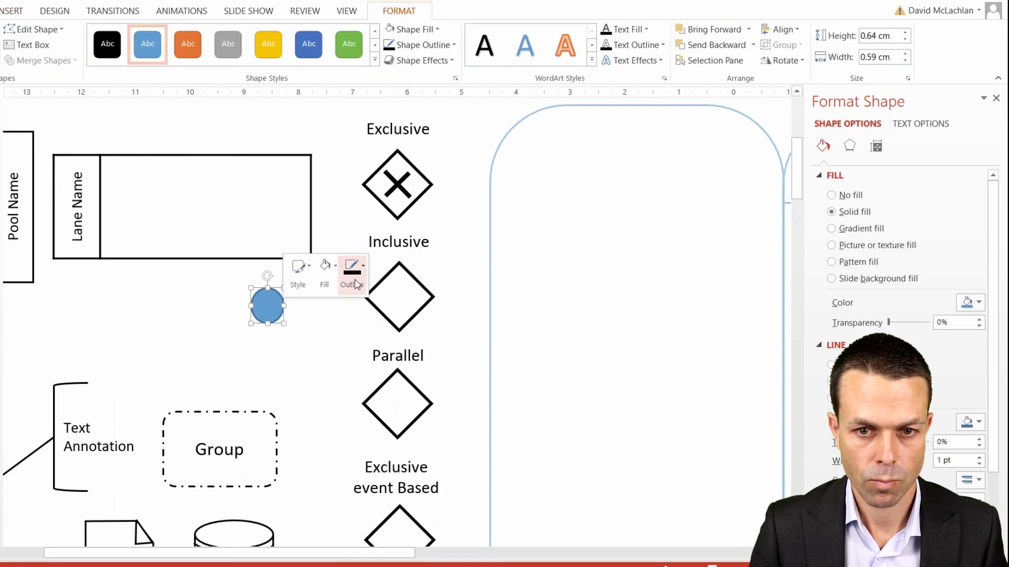
# Give the circle a white fill and a black 1.5 pt outline, and centre it in the Inclusive diamond.
pyautogui.click(321, 279)
pyautogui.click(318, 319)
pyautogui.click(352, 276)
pyautogui.moveTo(389, 490)
pyautogui.click(525, 503)
pyautogui.click(355, 279)
pyautogui.press('Escape')
pyautogui.moveTo(279, 314); pyautogui.dragTo(411, 306)
pyautogui.click(435, 325)
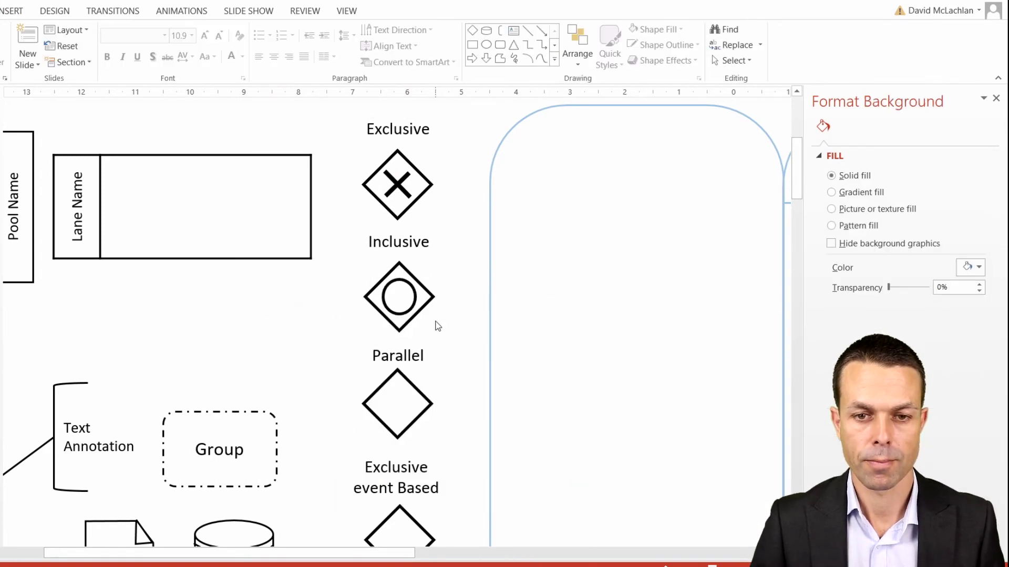
# Place a copy of the Exclusive X in the Parallel diamond and rotate it into a plus sign.
pyautogui.scroll(-2, 422, 211)
pyautogui.click(400, 121)
pyautogui.moveTo(408, 124); pyautogui.dragTo(407, 343)
pyautogui.rightClick(398, 335)
pyautogui.moveTo(429, 417)
pyautogui.click(535, 417)
pyautogui.moveTo(399, 301); pyautogui.dragTo(425, 309)
pyautogui.click(458, 332)
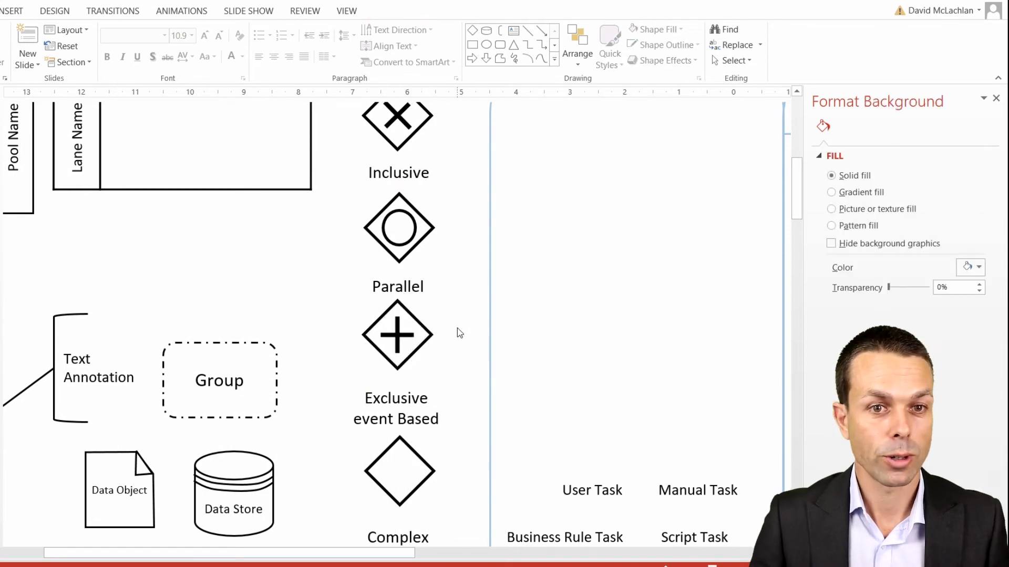
# Place a copy of the Inclusive circle in the Exclusive event Based diamond and set its outline weight to ½ pt.
pyautogui.click(414, 240)
pyautogui.hotkey('ctrl', 'c')
pyautogui.hotkey('ctrl', 'v')
pyautogui.moveTo(415, 242); pyautogui.dragTo(393, 463)
pyautogui.scroll(-2, 392, 457)
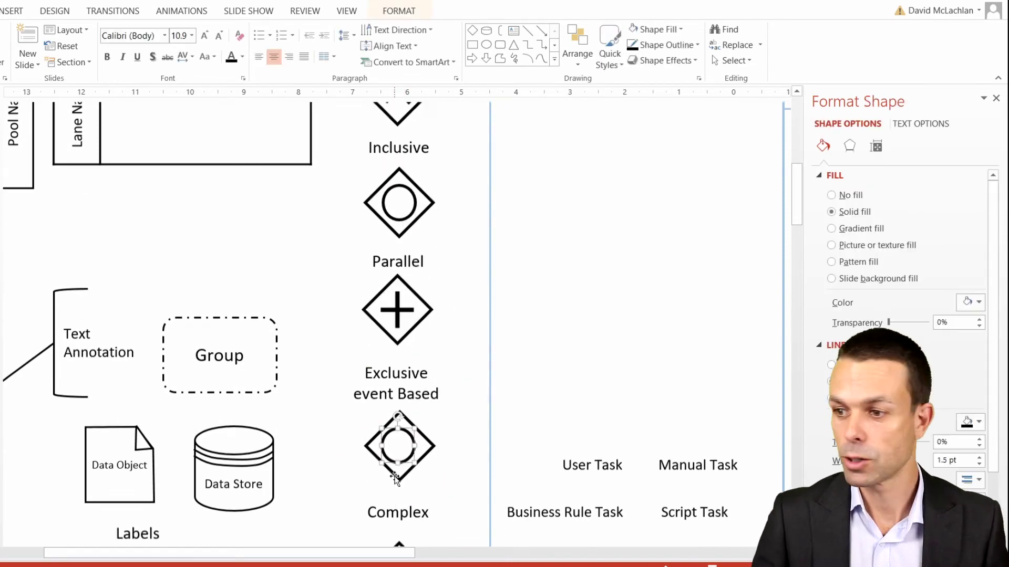
pyautogui.scroll(3, 384, 390)
pyautogui.rightClick(415, 304)
pyautogui.click(484, 265)
pyautogui.moveTo(506, 484)
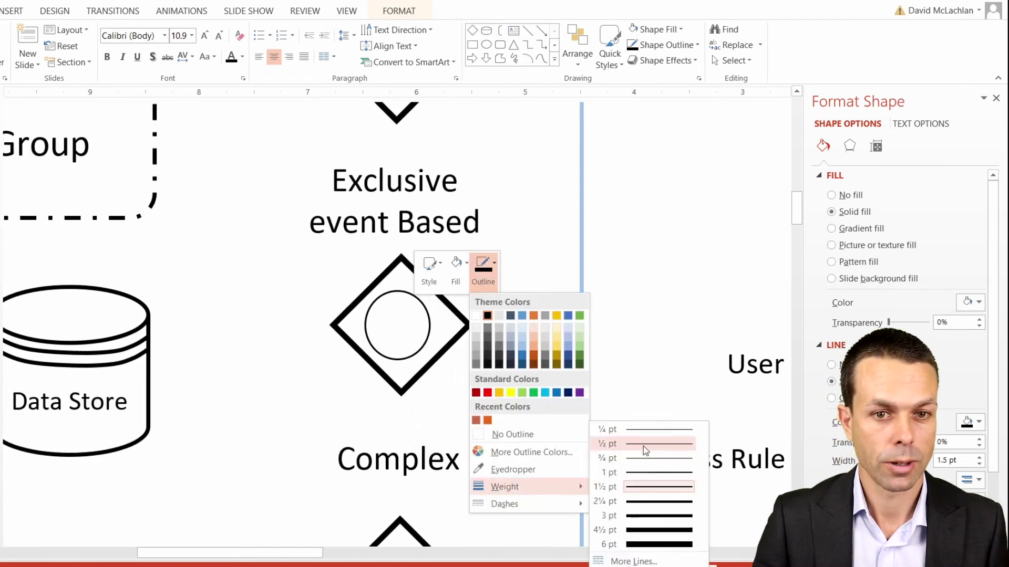
pyautogui.click(643, 446)
# Centre the thin circle in the Exclusive event Based diamond and place a slightly smaller copy concentrically inside it.
pyautogui.moveTo(424, 310); pyautogui.dragTo(428, 311)
pyautogui.hotkey('ctrl', 'c')
pyautogui.hotkey('ctrl', 'v')
pyautogui.moveTo(479, 336); pyautogui.dragTo(471, 344)
pyautogui.moveTo(466, 358); pyautogui.dragTo(402, 315)
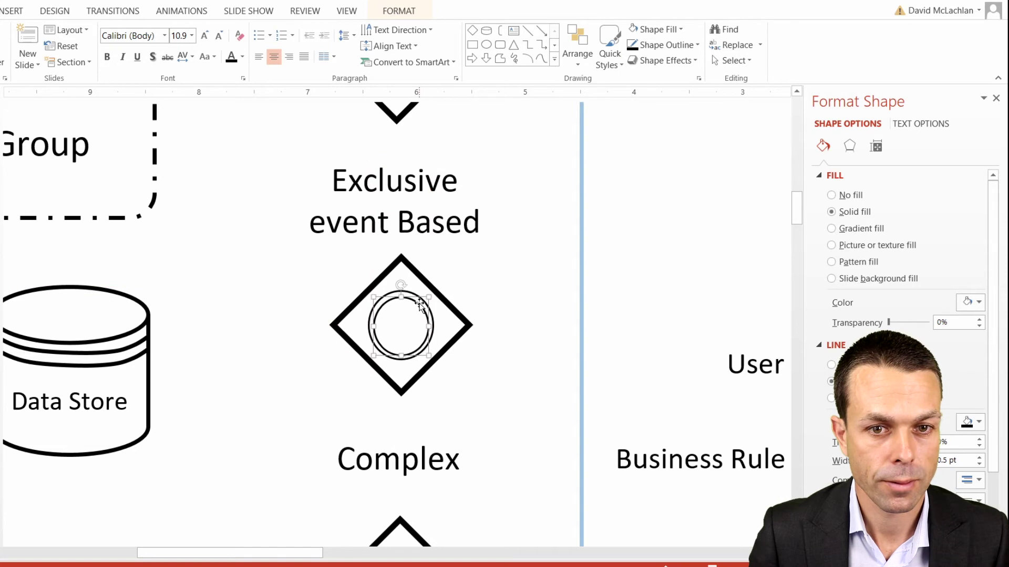
pyautogui.click(472, 288)
# Draw a pentagon for the Exclusive event Based gateway and move it to the double circle.
pyautogui.click(13, 10)
pyautogui.click(135, 58)
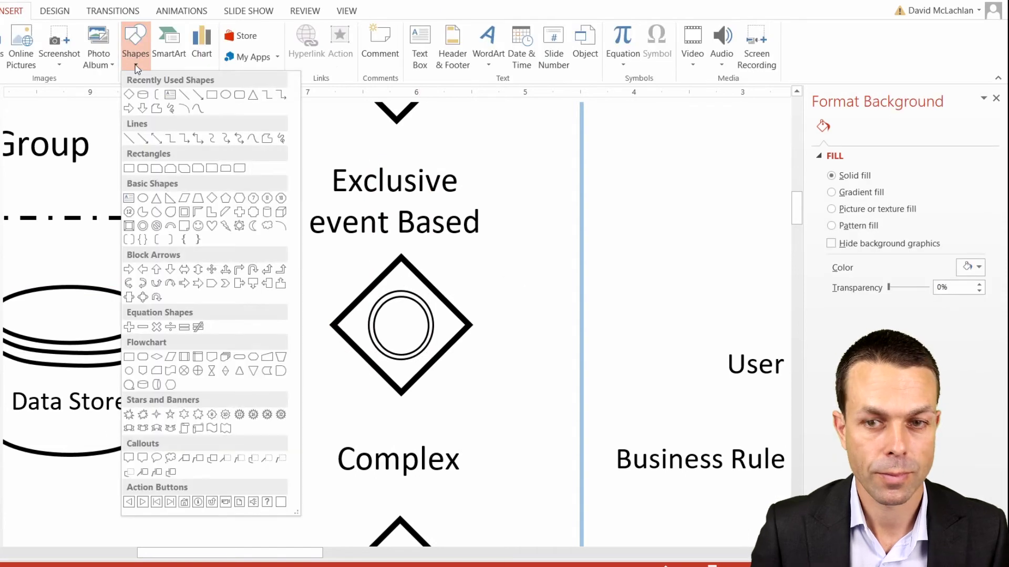
pyautogui.click(226, 199)
pyautogui.moveTo(191, 278)
pyautogui.mouseDown()
pyautogui.moveTo(239, 318)
pyautogui.moveTo(419, 338)
pyautogui.mouseUp()
# Give the pentagon a black outline and white fill, and fit it centrally inside the double circle.
pyautogui.rightClick(232, 305)
pyautogui.click(301, 268)
pyautogui.click(306, 314)
pyautogui.click(274, 268)
pyautogui.click(267, 313)
pyautogui.moveTo(424, 307); pyautogui.dragTo(411, 309)
pyautogui.moveTo(406, 317); pyautogui.dragTo(412, 313)
pyautogui.scroll(-2, 426, 304)
pyautogui.click(427, 304)
pyautogui.scroll(-3, 187, 446)
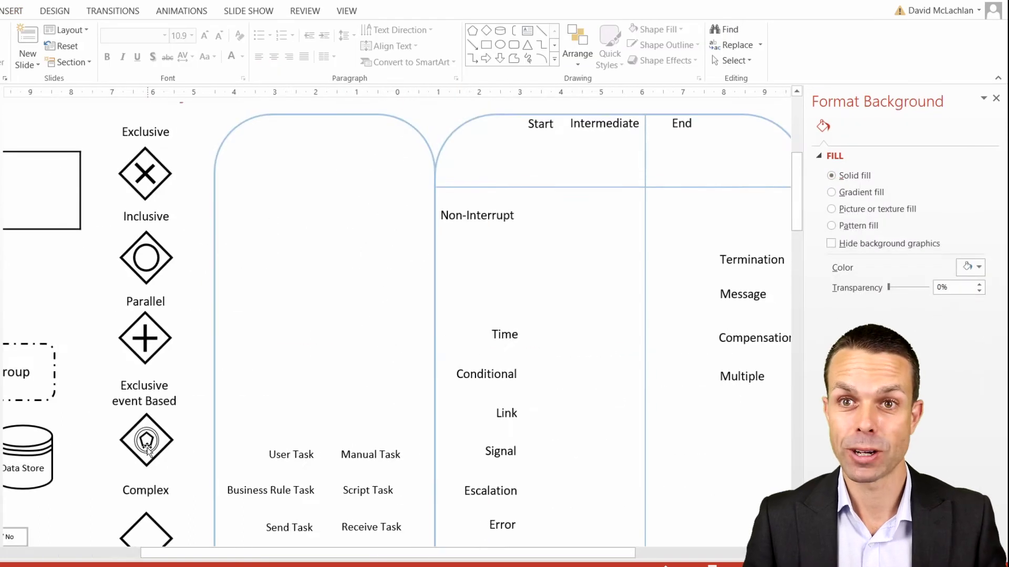
# Place a copy of the Parallel plus sign in the Complex diamond.
pyautogui.click(294, 412)
pyautogui.scroll(-2, 294, 411)
pyautogui.click(293, 411)
pyautogui.click(358, 279)
pyautogui.click(314, 295)
pyautogui.hotkey('ctrl', 'c')
pyautogui.hotkey('ctrl', 'v')
pyautogui.moveTo(325, 309); pyautogui.dragTo(311, 464)
# Duplicate the plus sign in the Complex diamond and lay the copy diagonally over it to form an asterisk.
pyautogui.scroll(5, 311, 464)
pyautogui.moveTo(398, 322); pyautogui.dragTo(401, 311)
pyautogui.hotkey('ctrl', 'c')
pyautogui.hotkey('ctrl', 'v')
pyautogui.moveTo(482, 322); pyautogui.dragTo(497, 364)
pyautogui.moveTo(446, 361); pyautogui.dragTo(402, 316)
pyautogui.scroll(-3, 401, 315)
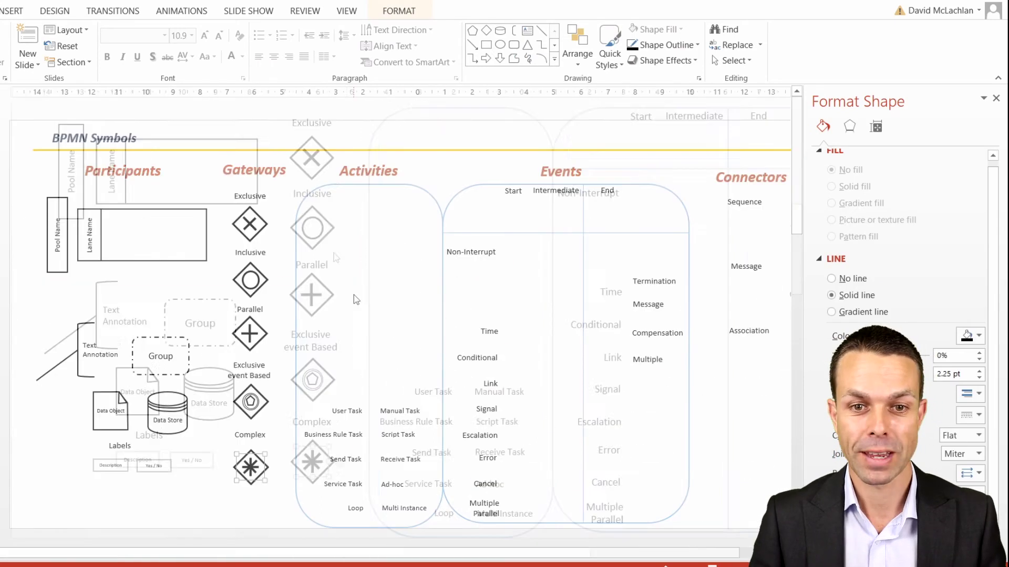
pyautogui.click(560, 176)
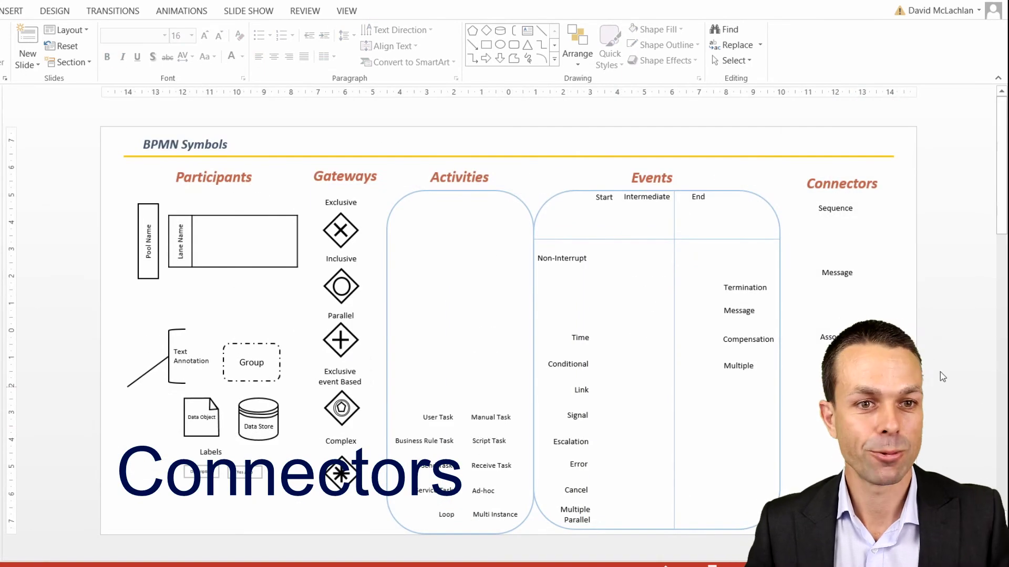
# Draw an elbow arrow connector about 1.1 cm high and 1.9 cm wide below the Sequence label.
pyautogui.click(12, 10)
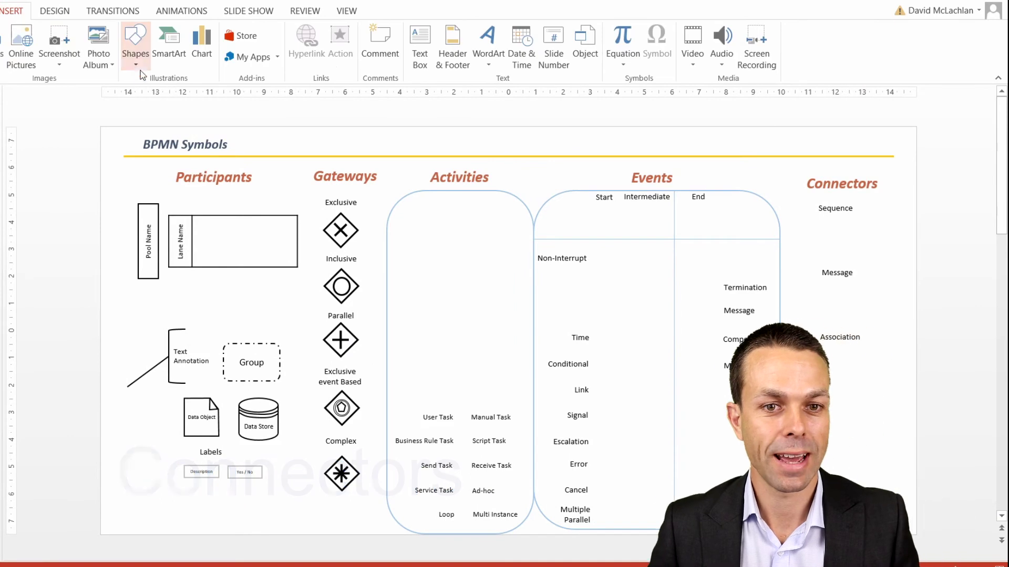
pyautogui.click(135, 52)
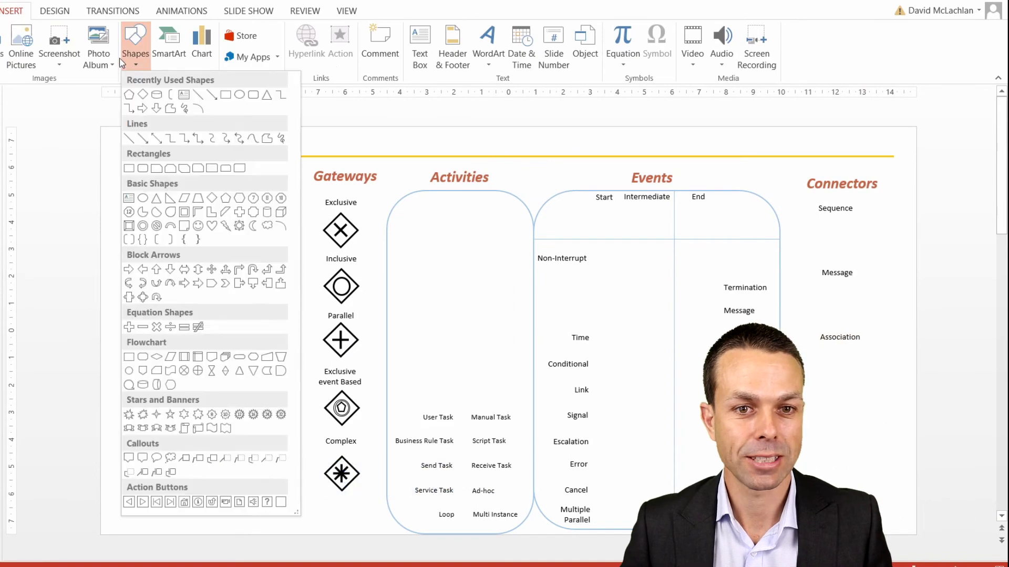
pyautogui.click(184, 138)
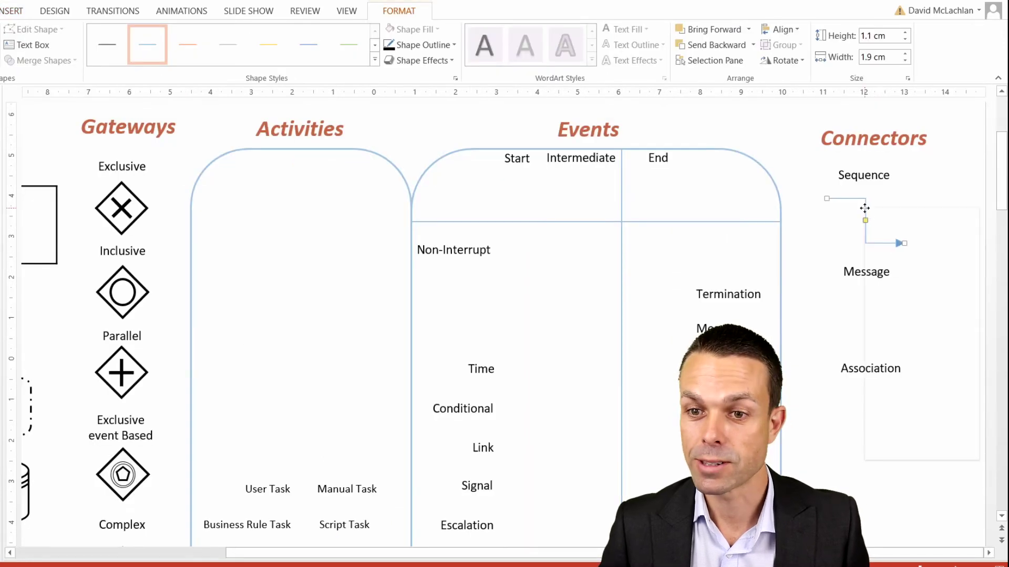
# Make the Sequence connector's line black and 1.25 pt wide.
pyautogui.rightClick(864, 208)
pyautogui.click(923, 176)
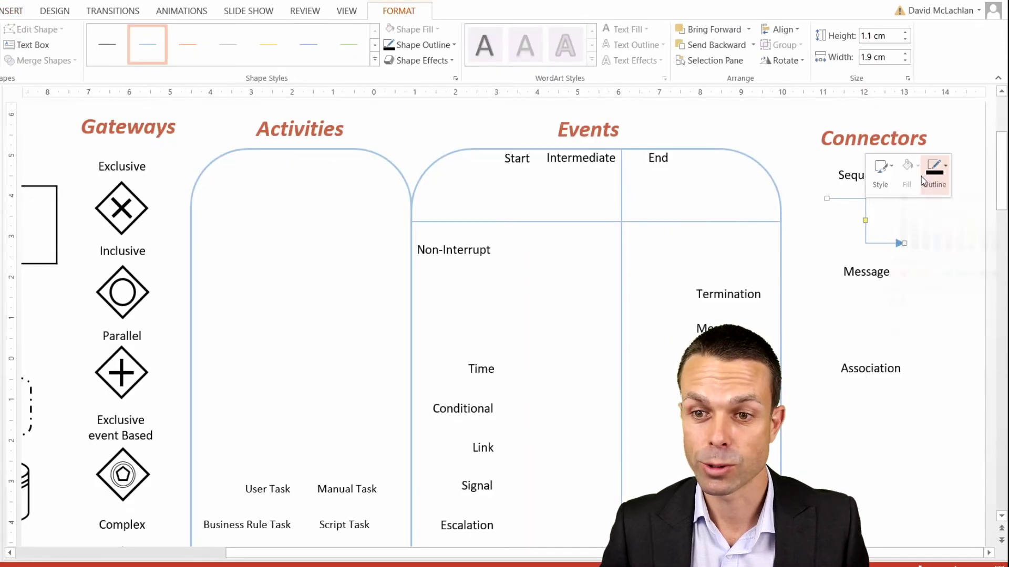
pyautogui.click(908, 223)
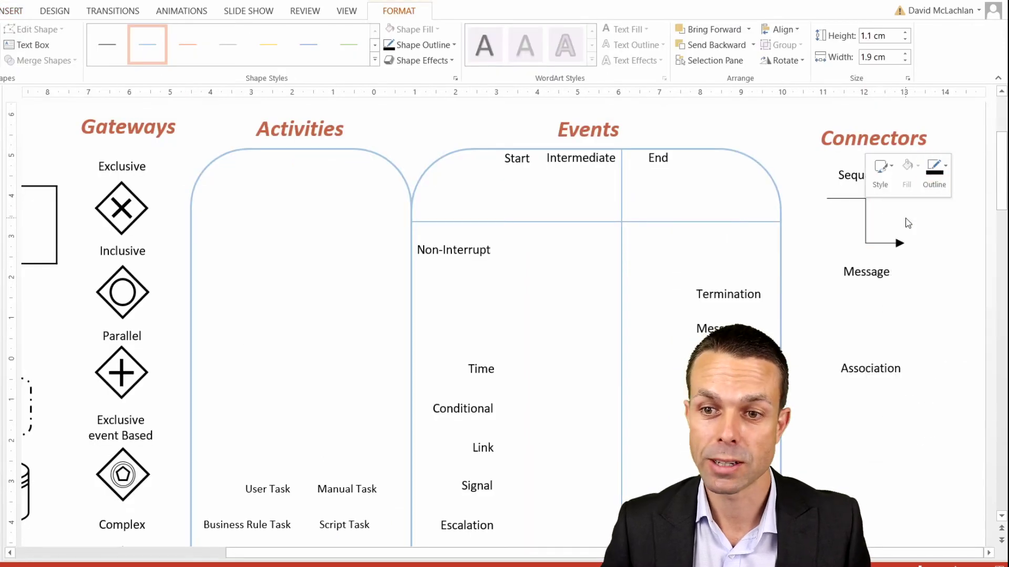
pyautogui.rightClick(864, 209)
pyautogui.click(914, 450)
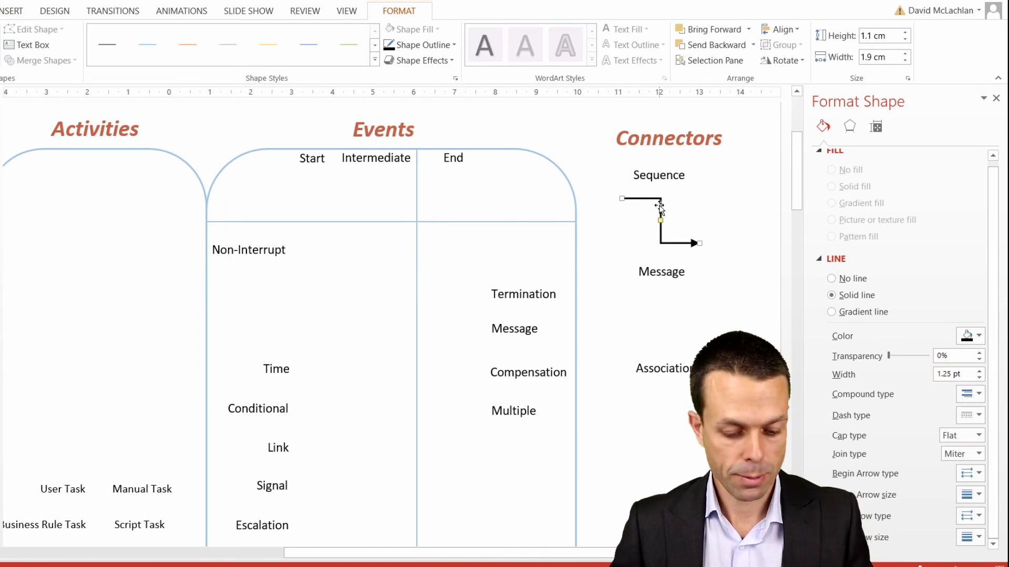
# Place a copy of the Sequence connector below Message, with a dashed line and an oval begin arrow.
pyautogui.hotkey('ctrl', 'v')
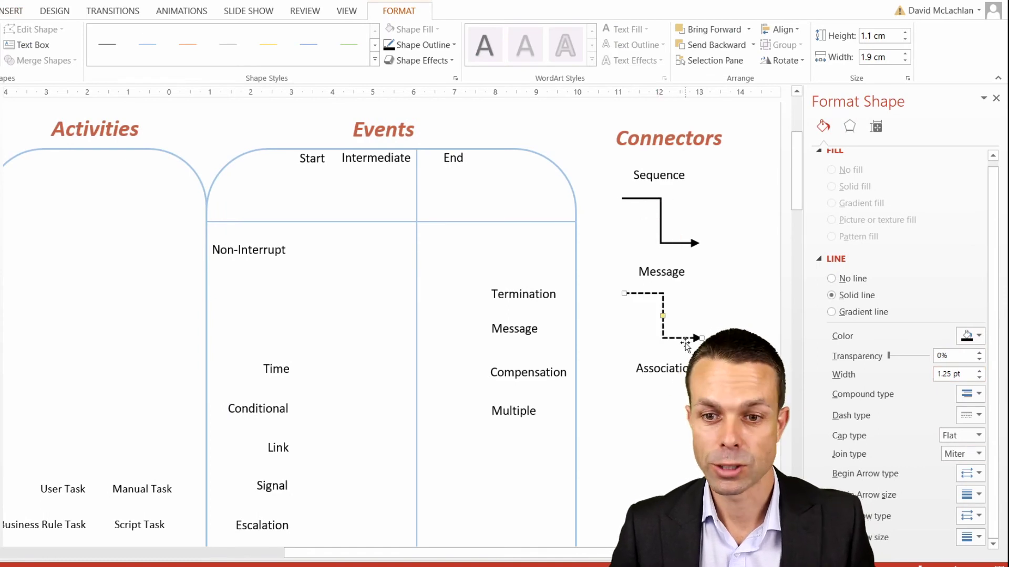
pyautogui.click(978, 475)
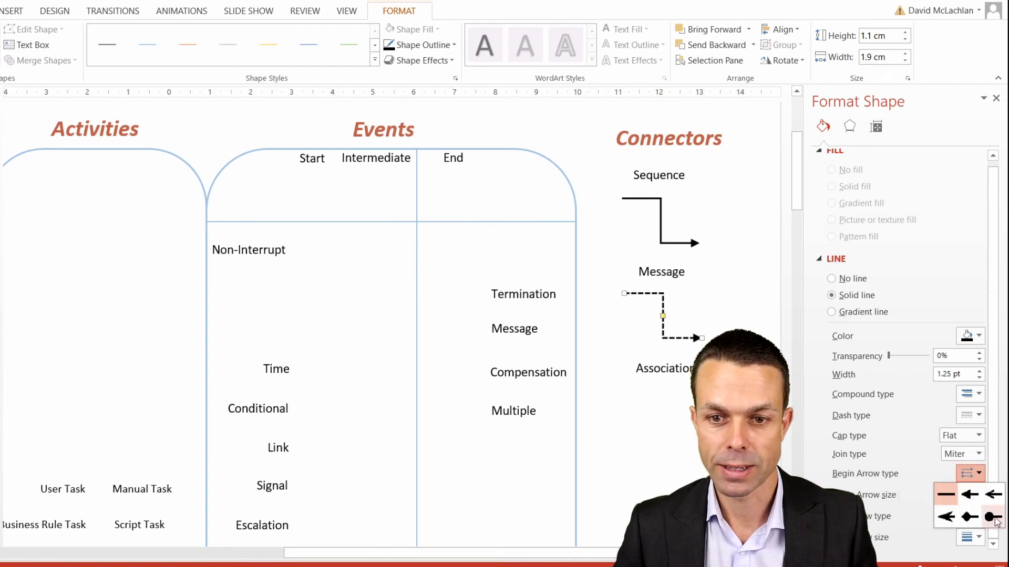
pyautogui.click(993, 521)
pyautogui.click(730, 315)
# Place a copy of the Message connector below Association and remove its begin arrow.
pyautogui.click(664, 310)
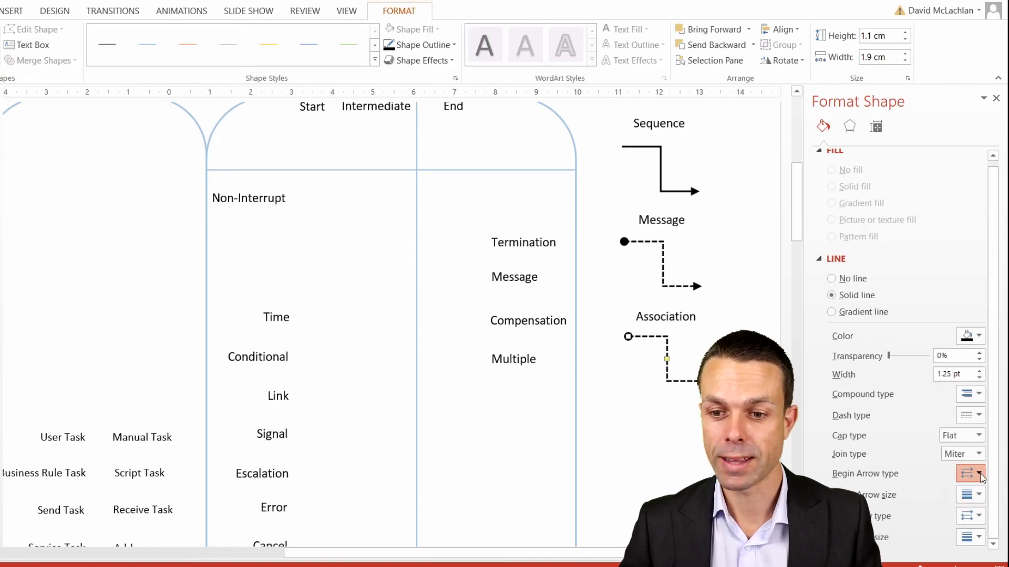
pyautogui.click(971, 494)
pyautogui.click(945, 497)
pyautogui.click(634, 342)
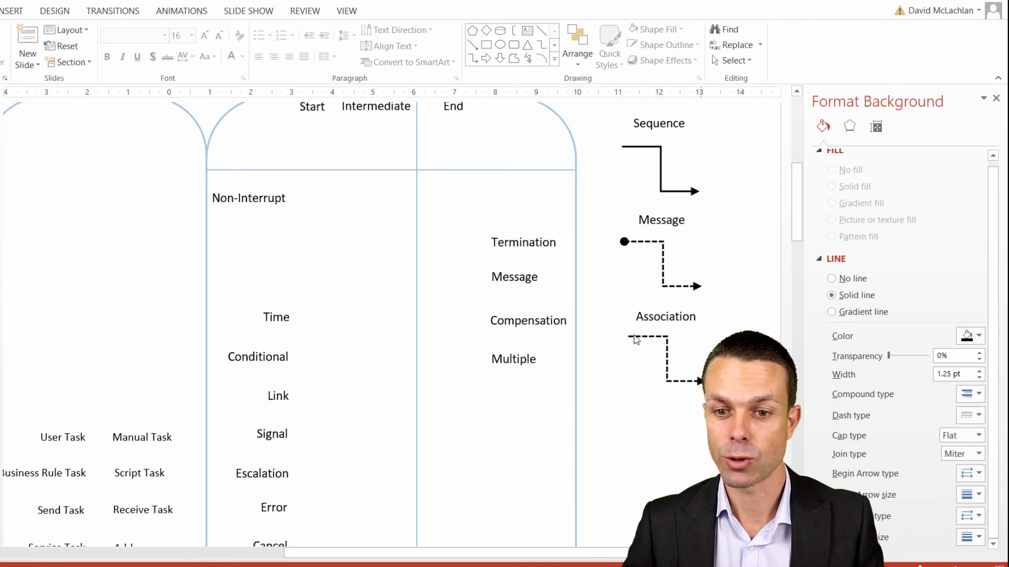
pyautogui.click(666, 358)
pyautogui.scroll(-3, 599, 357)
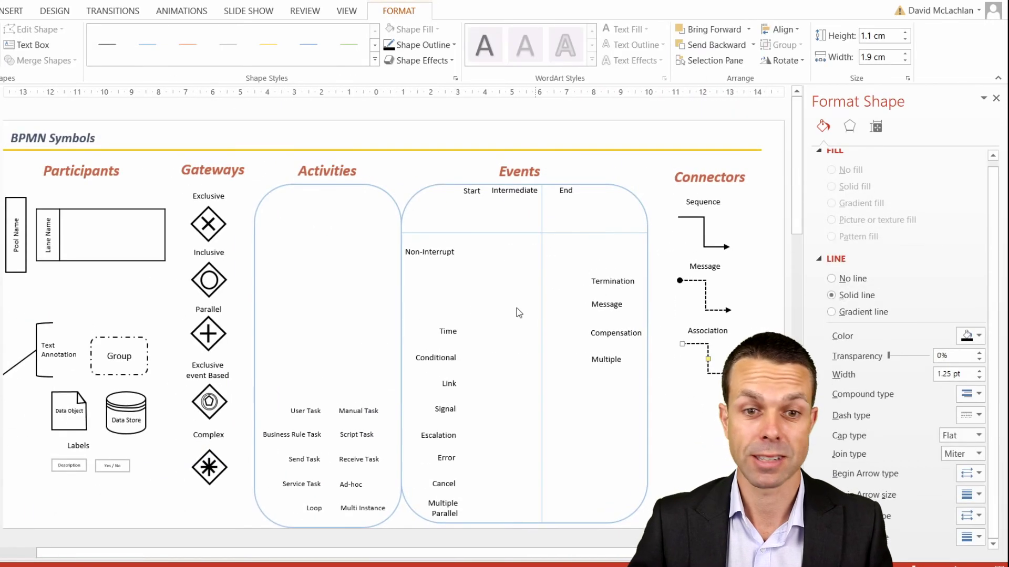
# Add a white rounded rectangle with a black outline and the text "Task" below the Activities heading.
pyautogui.click(314, 256)
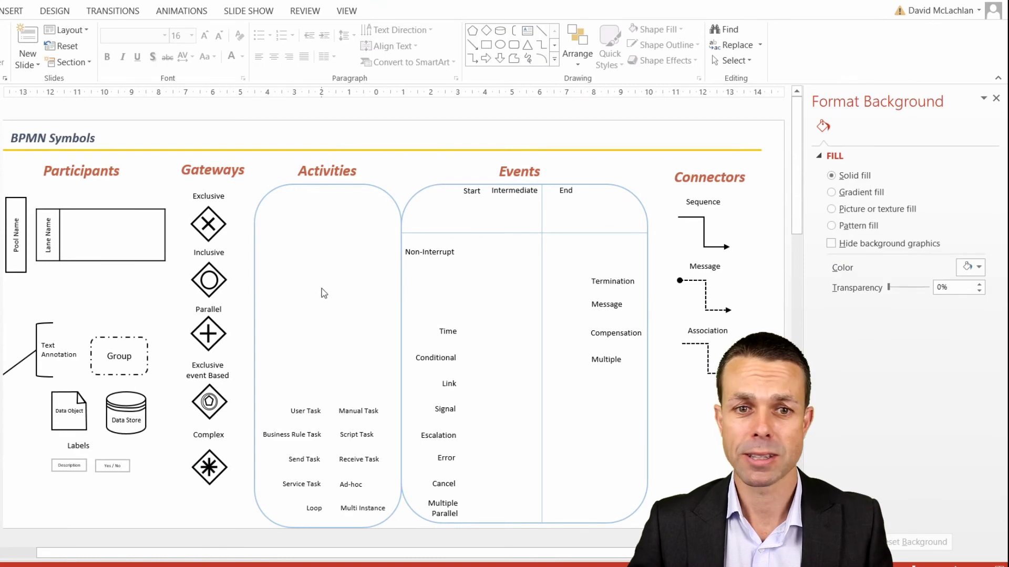
pyautogui.click(13, 10)
pyautogui.click(136, 46)
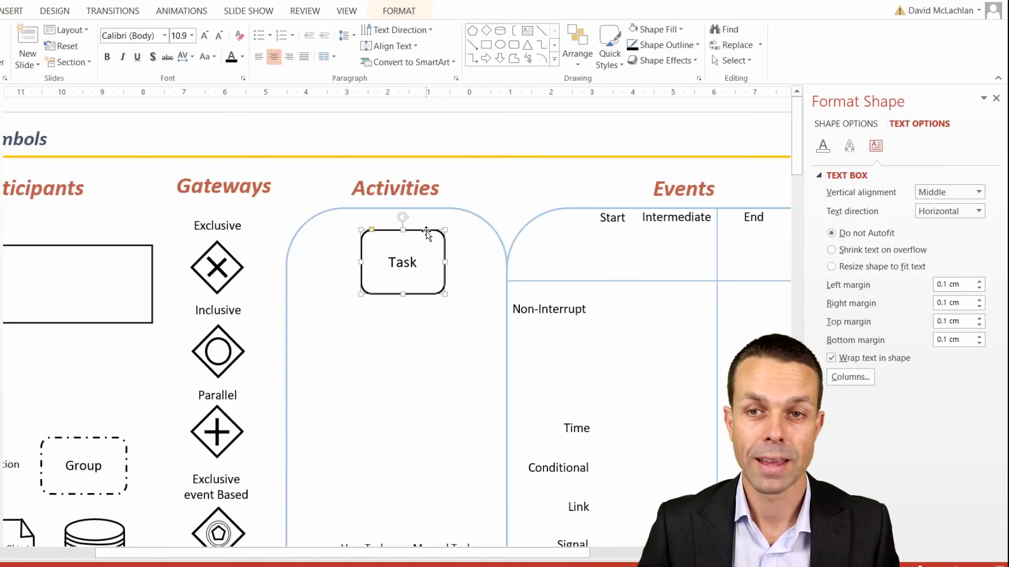
# Place a copy of the Task box directly below it and change its text to "Sub-process".
pyautogui.hotkey('ctrl', 'v')
pyautogui.moveTo(417, 243); pyautogui.dragTo(415, 314)
pyautogui.doubleClick(402, 344)
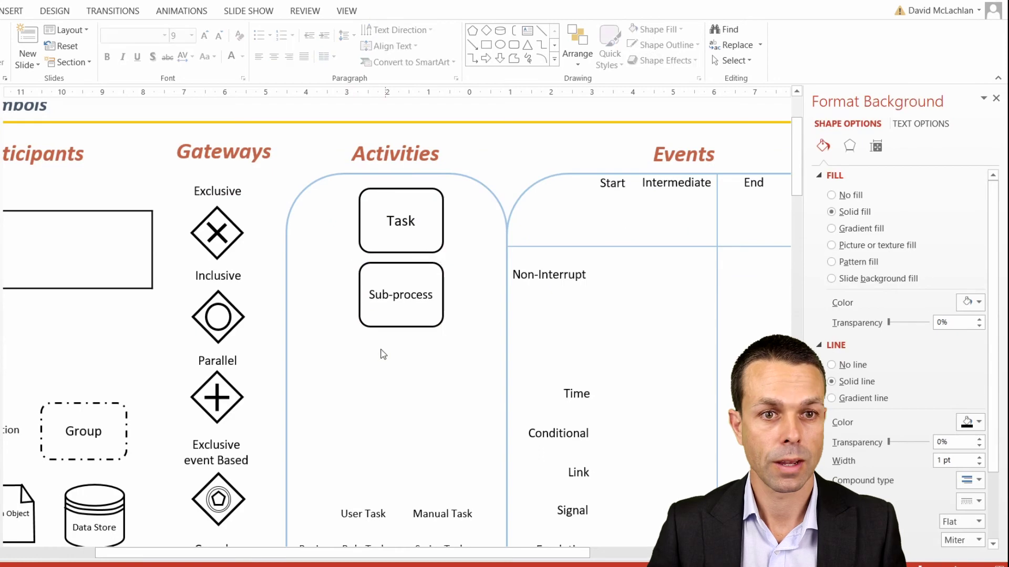
# Draw a square of about 0.51 cm below the Sub-process box, with a white fill and a black outline.
pyautogui.click(12, 11)
pyautogui.click(135, 44)
pyautogui.click(151, 144)
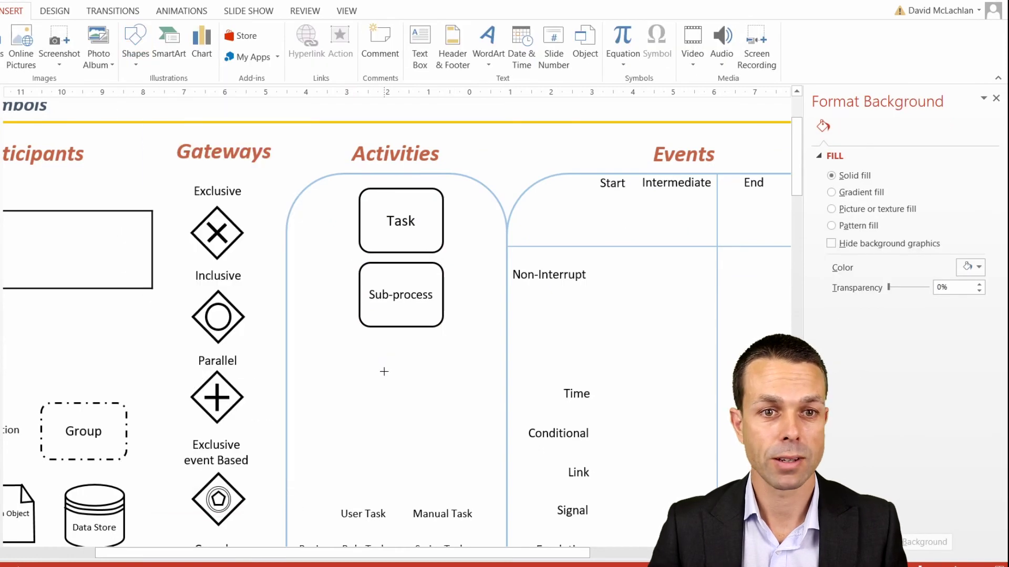
pyautogui.moveTo(396, 371); pyautogui.dragTo(406, 384)
pyautogui.rightClick(394, 372)
pyautogui.click(442, 390)
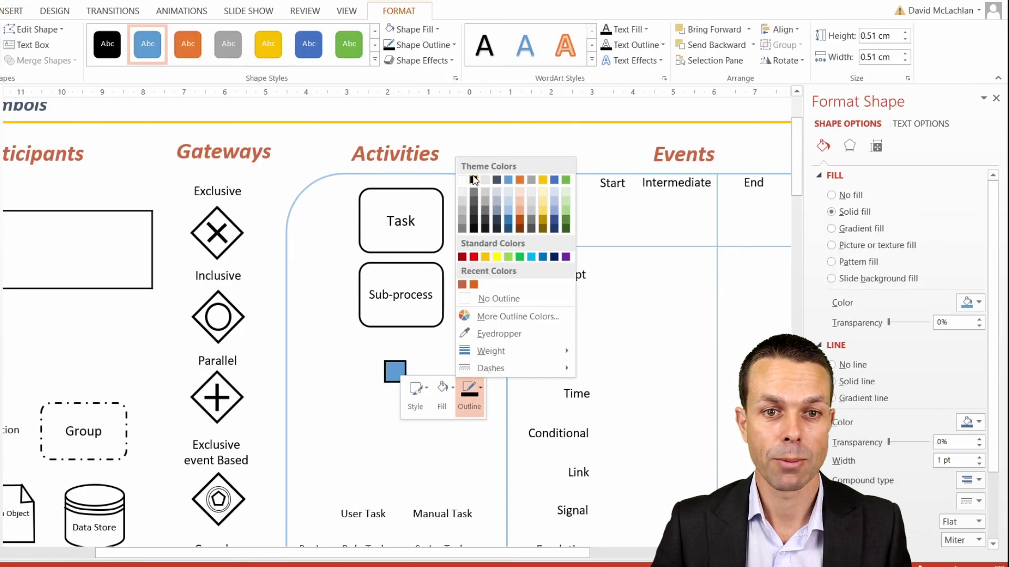
pyautogui.click(447, 184)
# Set the small square on the inner bottom edge of the Sub-process box, sized about 0.4 by 0.38 cm.
pyautogui.moveTo(395, 371); pyautogui.dragTo(406, 313)
pyautogui.scroll(3, 405, 317)
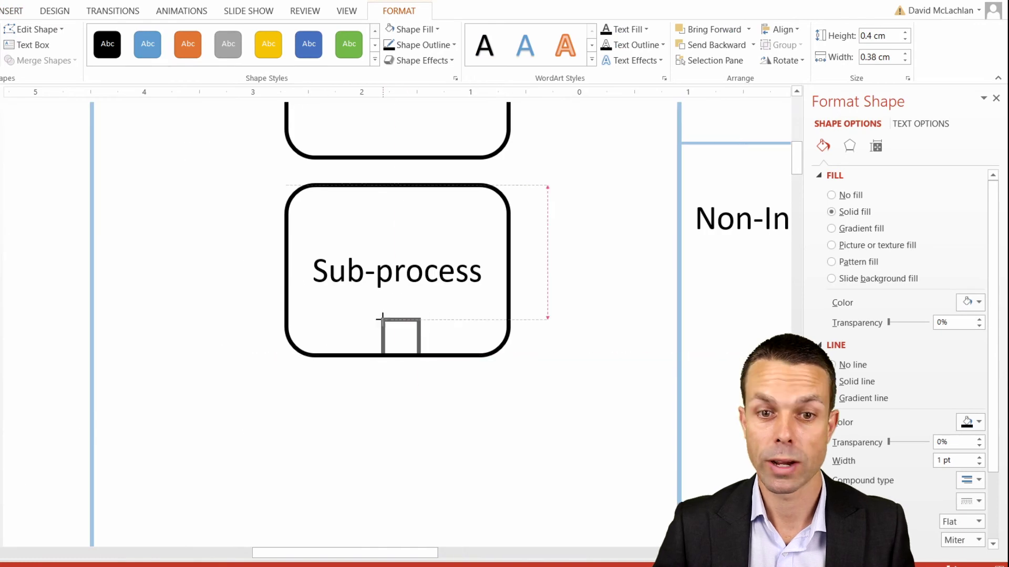
pyautogui.moveTo(402, 319); pyautogui.dragTo(402, 319)
pyautogui.scroll(-3, 402, 319)
# Duplicate the plus sign of the Parallel gateway and place the copy just below the Sub-process box.
pyautogui.click(153, 432)
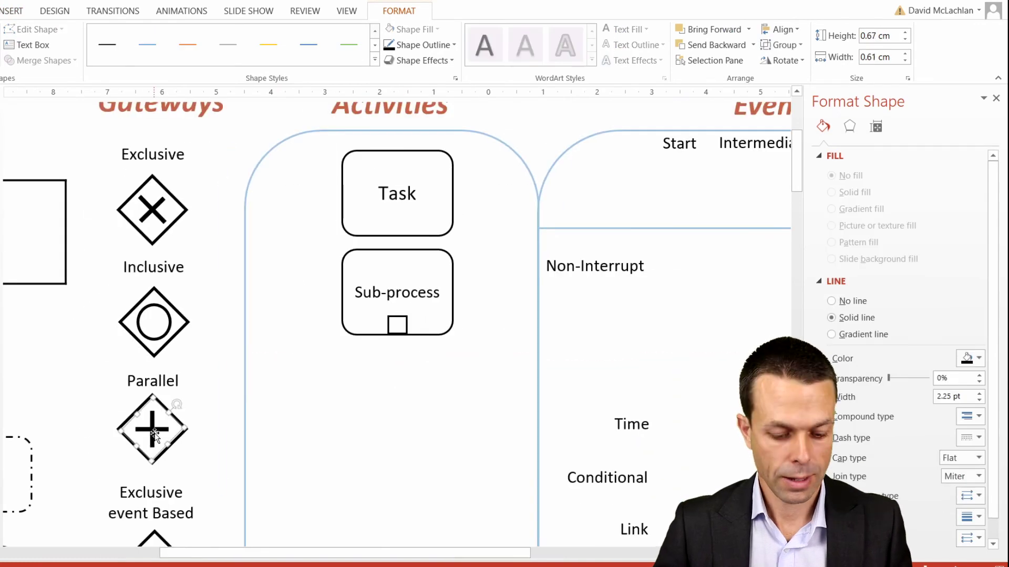
pyautogui.hotkey('ctrl', 'd')
pyautogui.moveTo(179, 450); pyautogui.dragTo(254, 401)
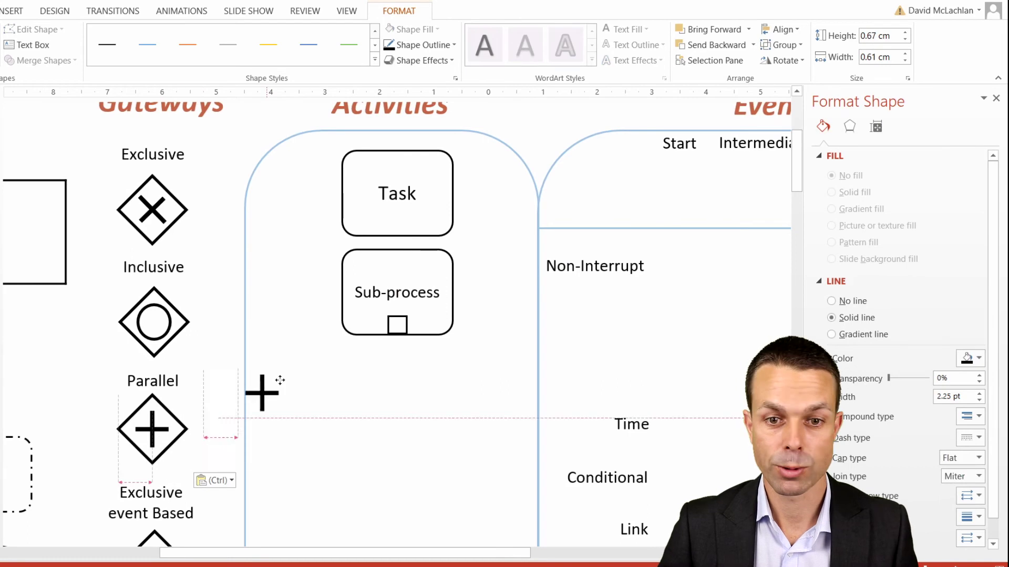
pyautogui.moveTo(398, 343); pyautogui.dragTo(400, 351)
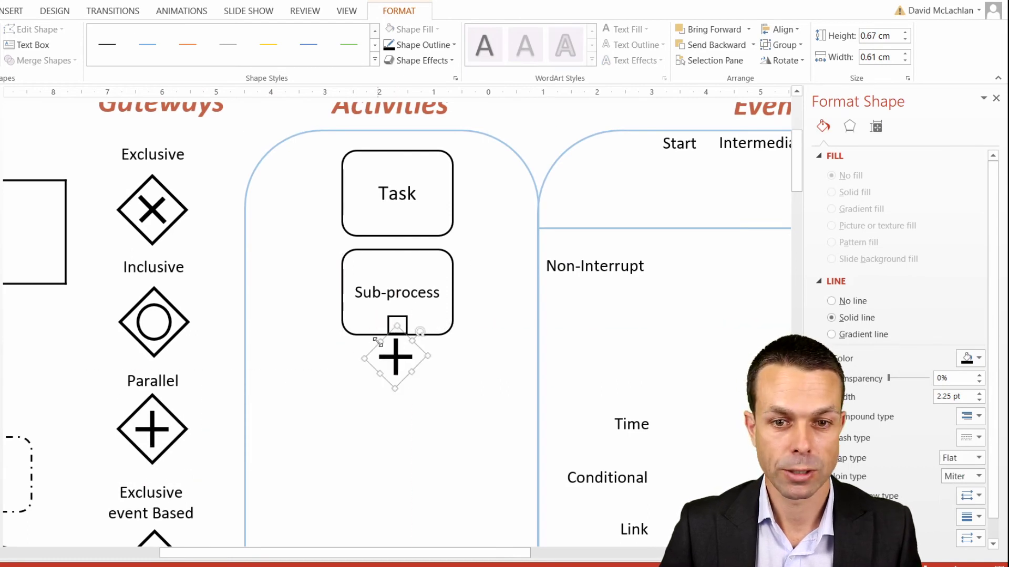
# Shrink the copied plus sign to about 0.31 by 0.26 cm, set its line weight to 1 pt and centre it in the small square.
pyautogui.rightClick(395, 370)
pyautogui.click(462, 331)
pyautogui.moveTo(504, 290)
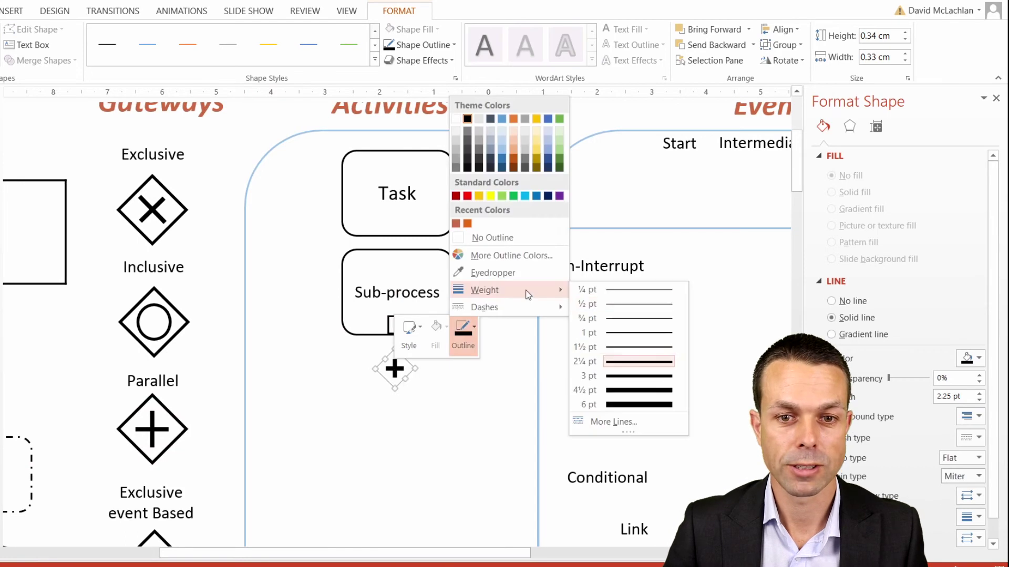
pyautogui.click(620, 333)
pyautogui.scroll(4, 393, 394)
pyautogui.moveTo(397, 288); pyautogui.dragTo(404, 240)
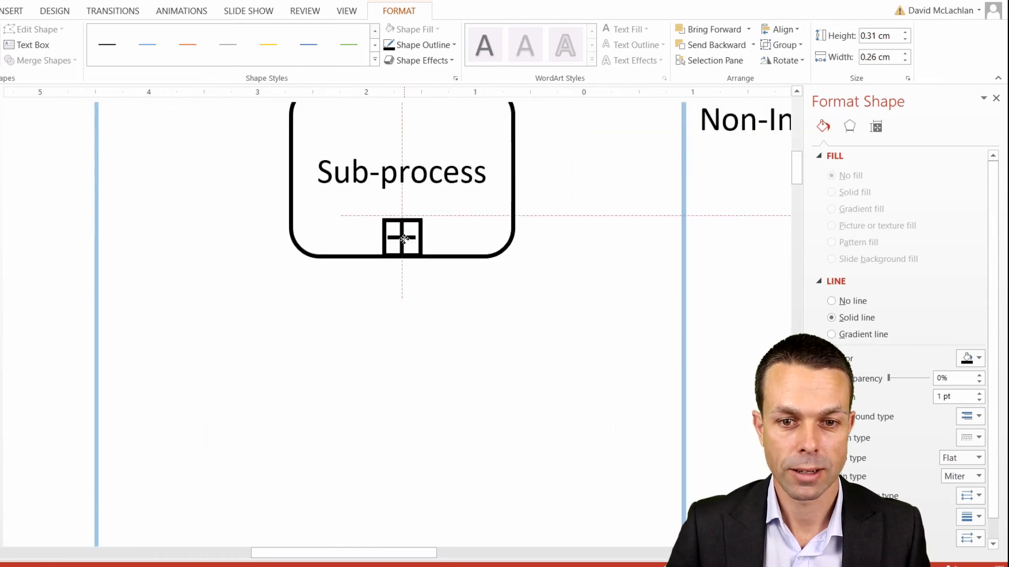
pyautogui.click(437, 278)
# Group the Sub-process box with its small square and plus sign.
pyautogui.scroll(-5, 238, 266)
pyautogui.moveTo(288, 218); pyautogui.dragTo(381, 279)
pyautogui.rightClick(372, 263)
pyautogui.moveTo(407, 344)
pyautogui.click(502, 346)
# Place a copy of the Sub-process group directly below it and change its text to "Call Activity".
pyautogui.scroll(4, 445, 376)
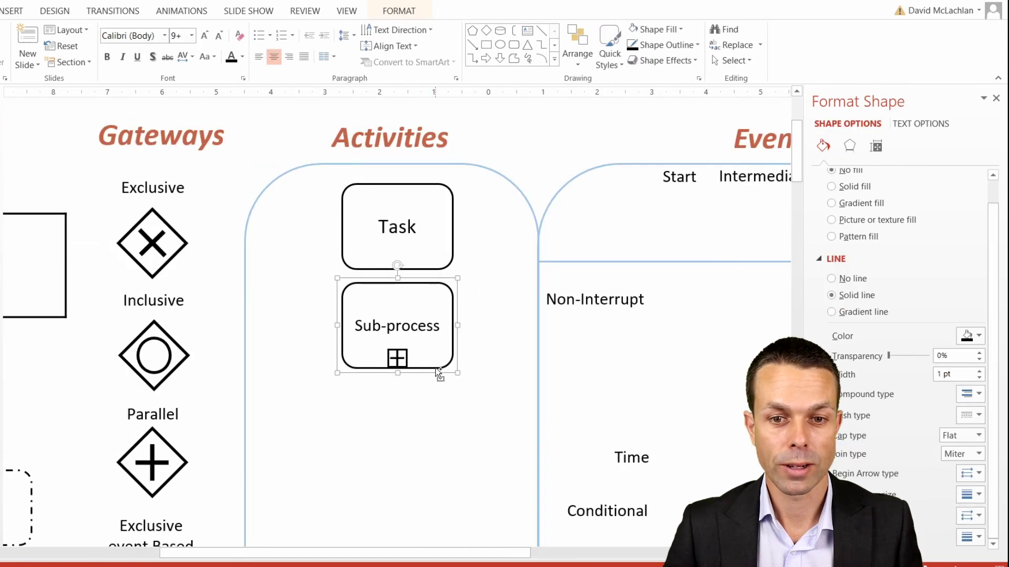
pyautogui.hotkey('ctrl', 'd')
pyautogui.moveTo(448, 395); pyautogui.dragTo(423, 465)
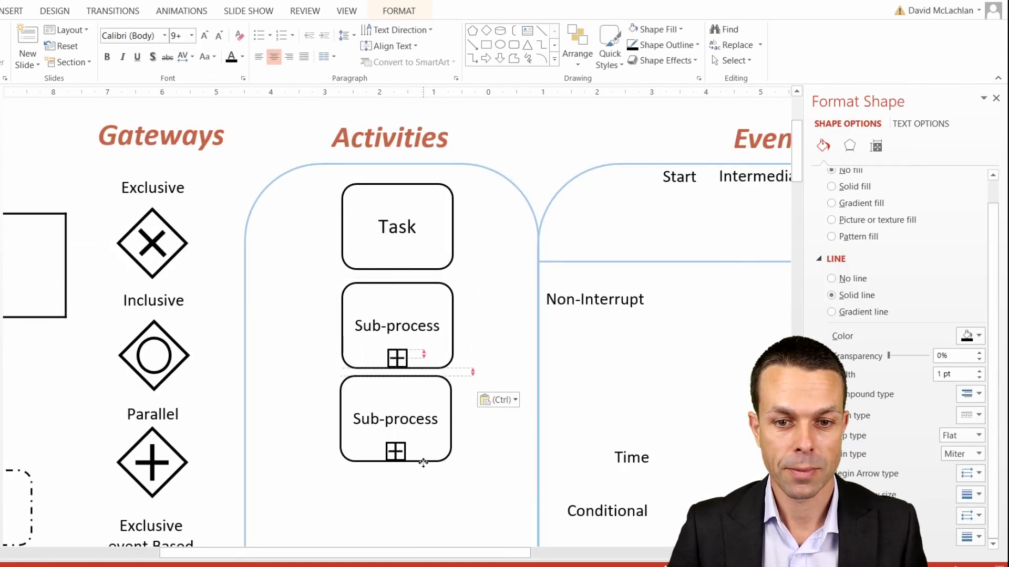
pyautogui.tripleClick(362, 415)
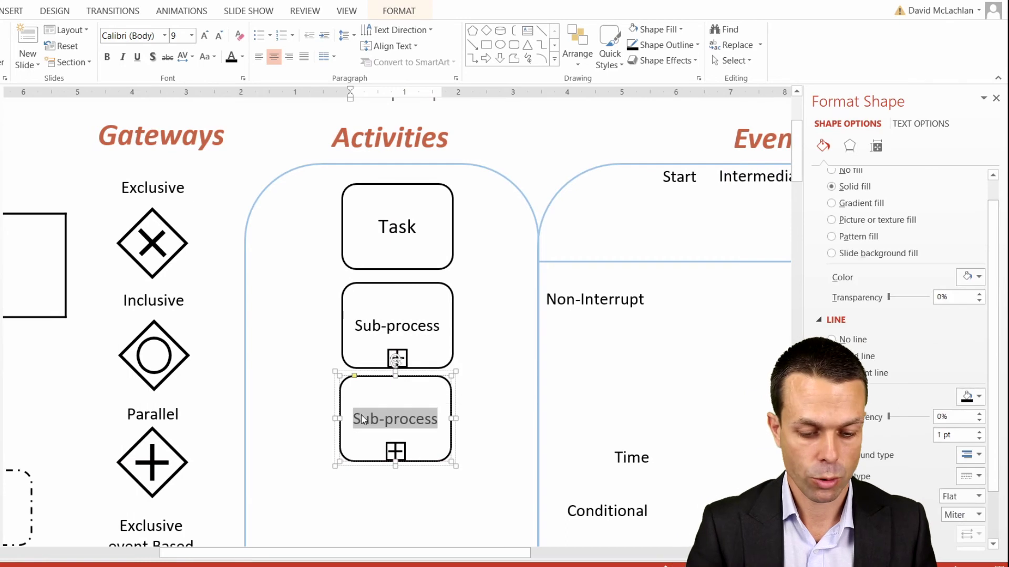
pyautogui.write('Call Acti')
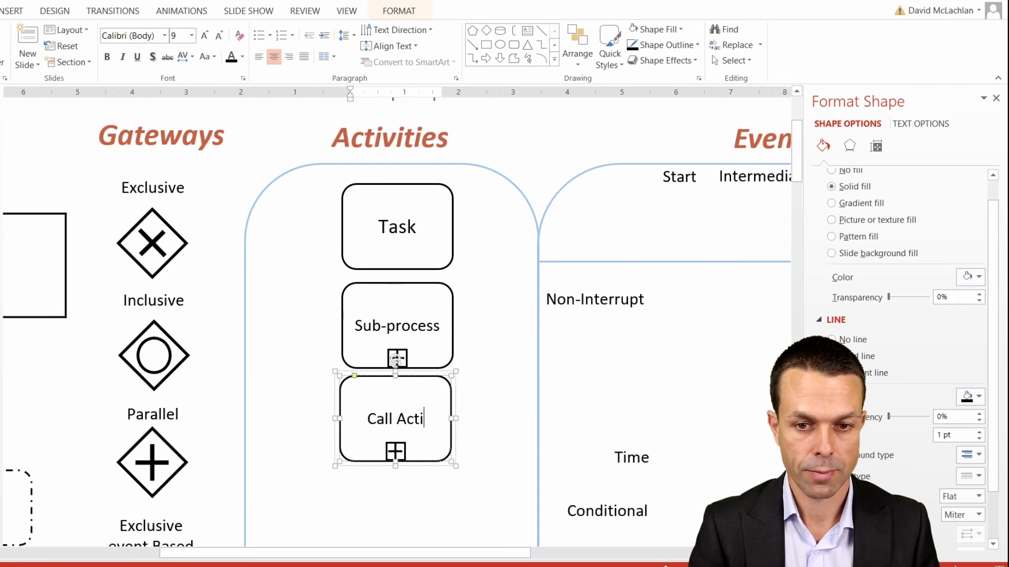
pyautogui.write('vity')
# Set the outline weight of the Call Activity box to 2¼ pt.
pyautogui.rightClick(432, 391)
pyautogui.click(502, 410)
pyautogui.moveTo(533, 363)
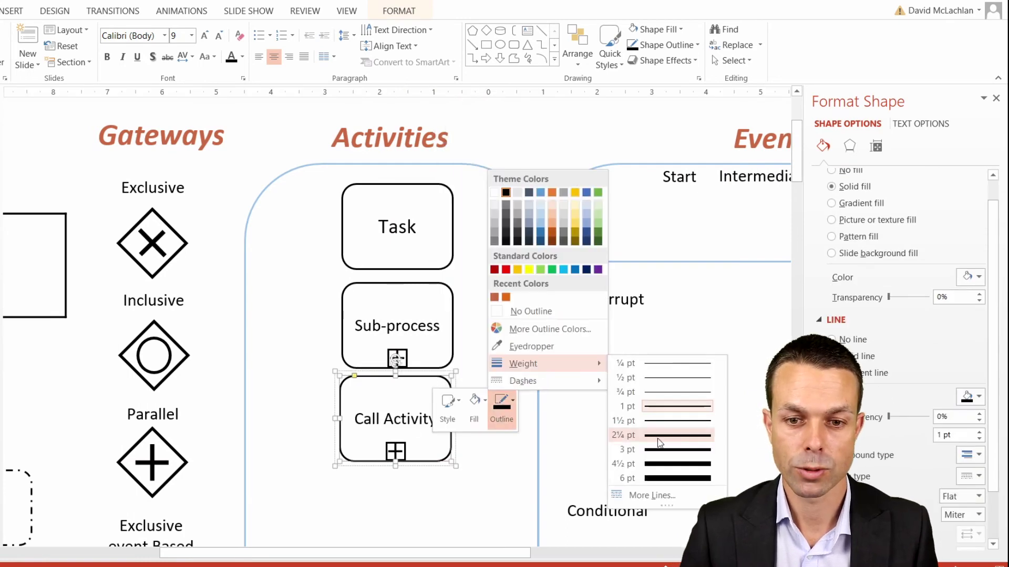
pyautogui.click(657, 438)
pyautogui.click(491, 472)
# Shift the Call Activity group slightly to line up under Sub-process with a small gap between them.
pyautogui.moveTo(448, 388); pyautogui.dragTo(453, 389)
pyautogui.rightClick(452, 388)
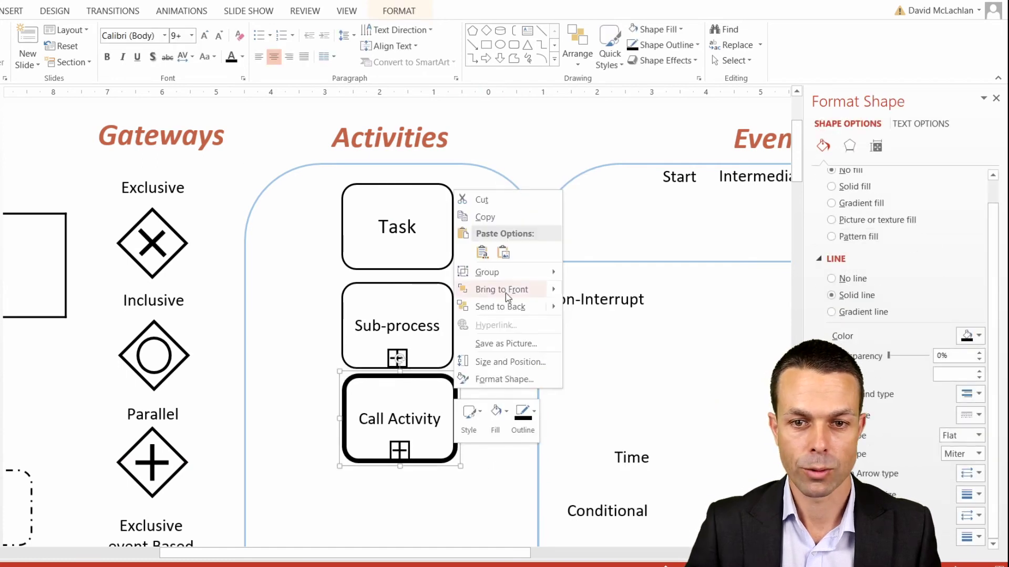
pyautogui.click(429, 436)
pyautogui.press('Down')
pyautogui.click(474, 415)
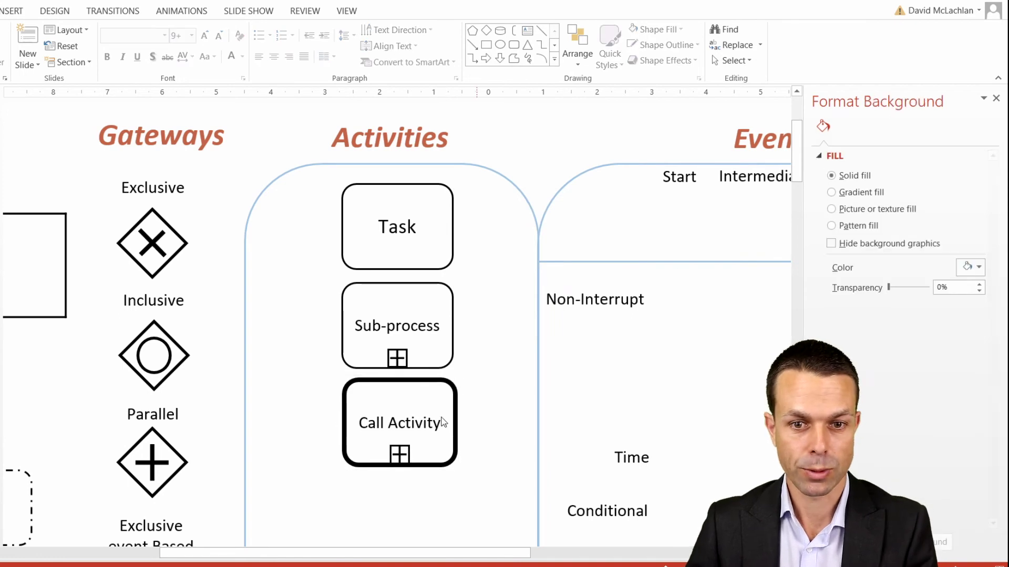
# Place a copy of the Sub-process group below Call Activity and change its text to "Event sub-process".
pyautogui.scroll(-2, 441, 421)
pyautogui.click(403, 244)
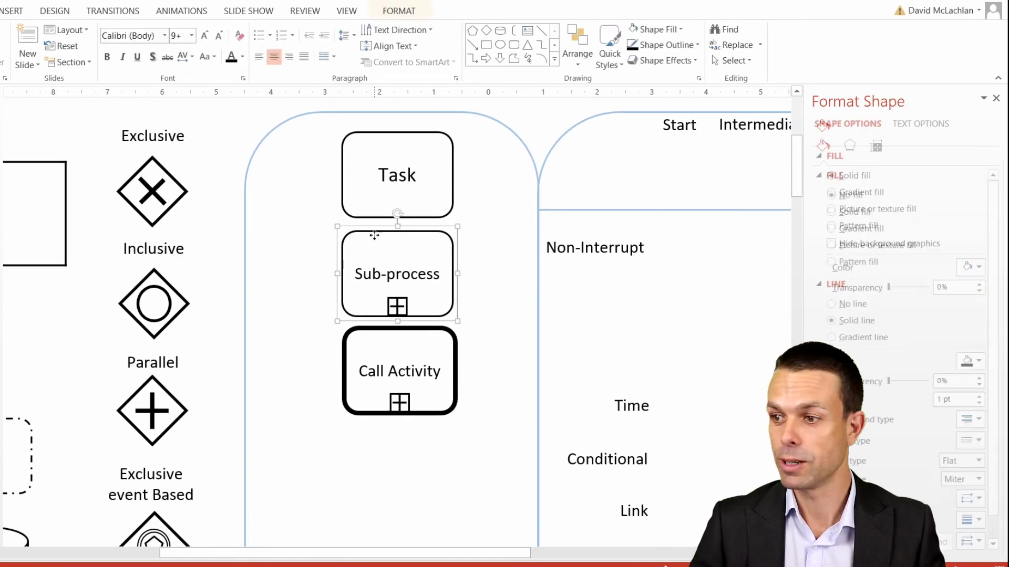
pyautogui.hotkey('ctrl', 'c')
pyautogui.hotkey('ctrl', 'v')
pyautogui.moveTo(441, 258); pyautogui.dragTo(451, 428)
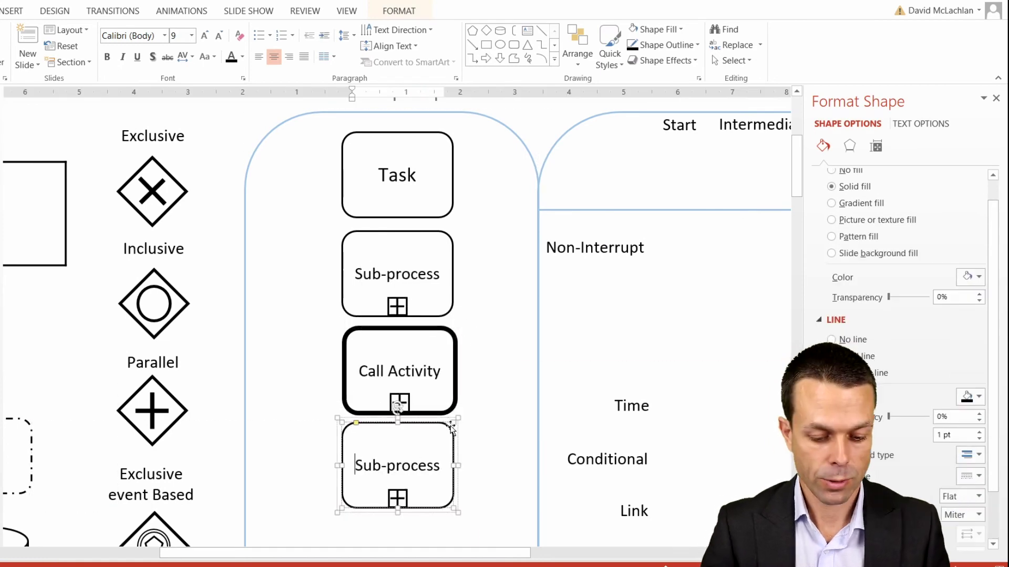
pyautogui.press('Delete')
pyautogui.write('s')
# Give the Event sub-process box a dashed outline.
pyautogui.rightClick(420, 423)
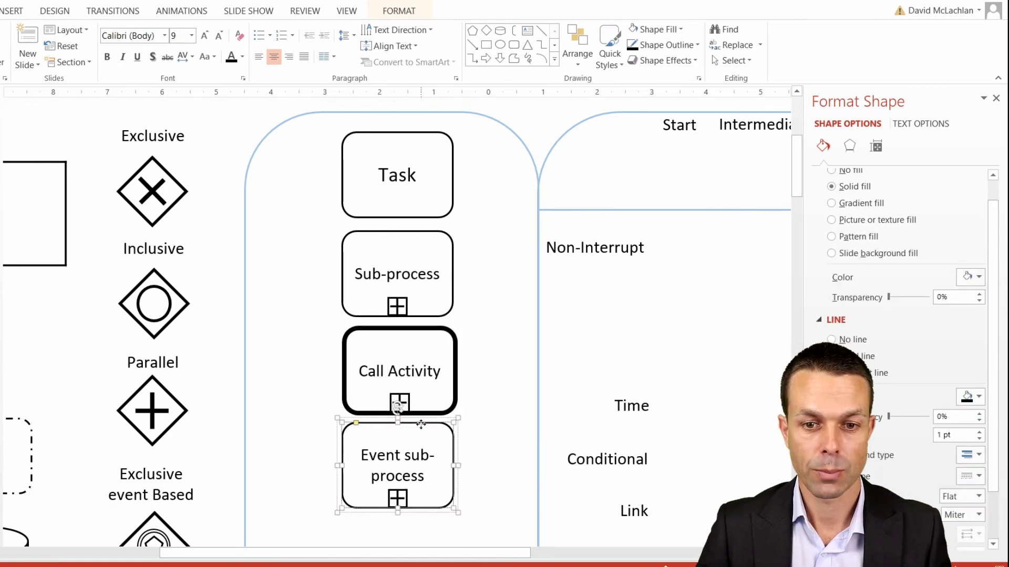
pyautogui.click(492, 456)
pyautogui.moveTo(539, 429)
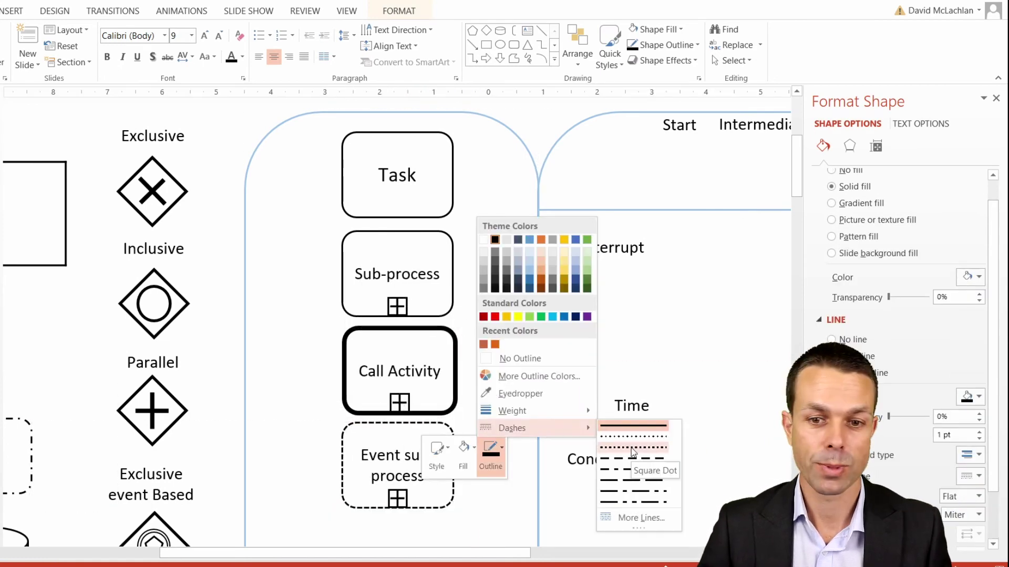
pyautogui.click(633, 448)
pyautogui.click(500, 381)
# Nudge the Event sub-process box and the copied sub-process box below it upwards to tighten the column.
pyautogui.scroll(-5, 473, 387)
pyautogui.click(407, 300)
pyautogui.press('Up')
pyautogui.click(417, 389)
pyautogui.press('Up')
# Change the text of the lowest activity box to "Transaction".
pyautogui.tripleClick(385, 423)
pyautogui.write('Transa')
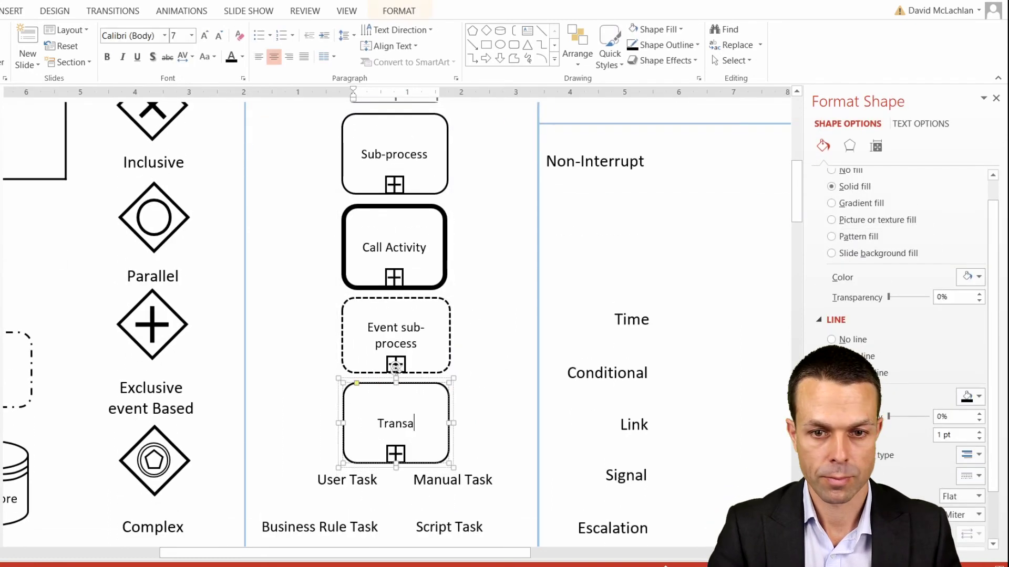
pyautogui.click(360, 394)
pyautogui.click(374, 380)
pyautogui.click(371, 383)
pyautogui.click(371, 383)
# Copy the Transaction box and fit a slightly smaller copy inside the original to form a double outline.
pyautogui.hotkey('ctrl', 'c')
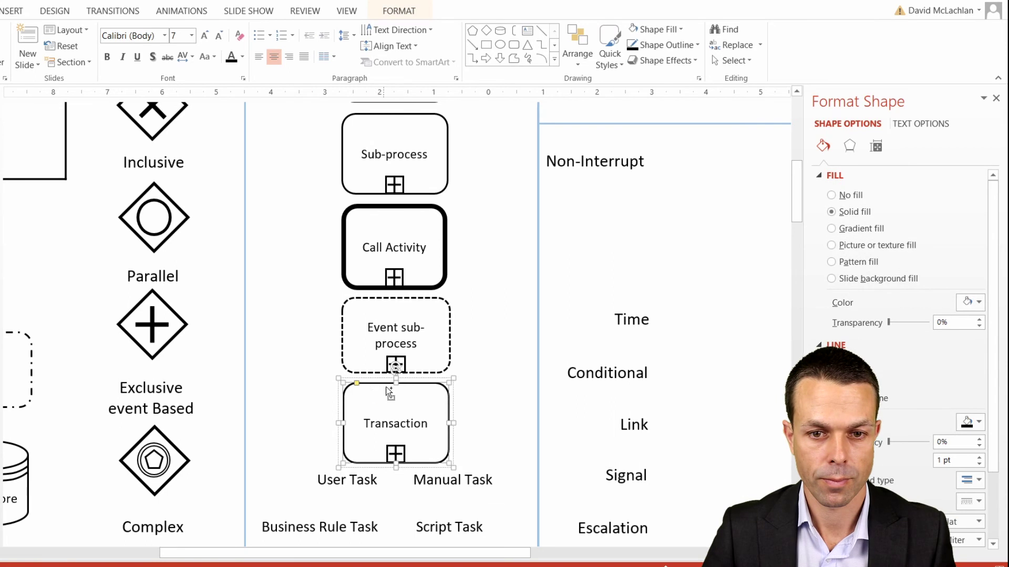
pyautogui.hotkey('ctrl', 'v')
pyautogui.click(414, 450)
pyautogui.doubleClick(415, 451)
pyautogui.moveTo(366, 423); pyautogui.dragTo(419, 414)
pyautogui.doubleClick(398, 424)
pyautogui.press('Delete')
pyautogui.moveTo(480, 398); pyautogui.dragTo(410, 388)
pyautogui.moveTo(348, 383); pyautogui.dragTo(353, 389)
pyautogui.moveTo(423, 389); pyautogui.dragTo(415, 385)
pyautogui.moveTo(345, 384); pyautogui.dragTo(351, 386)
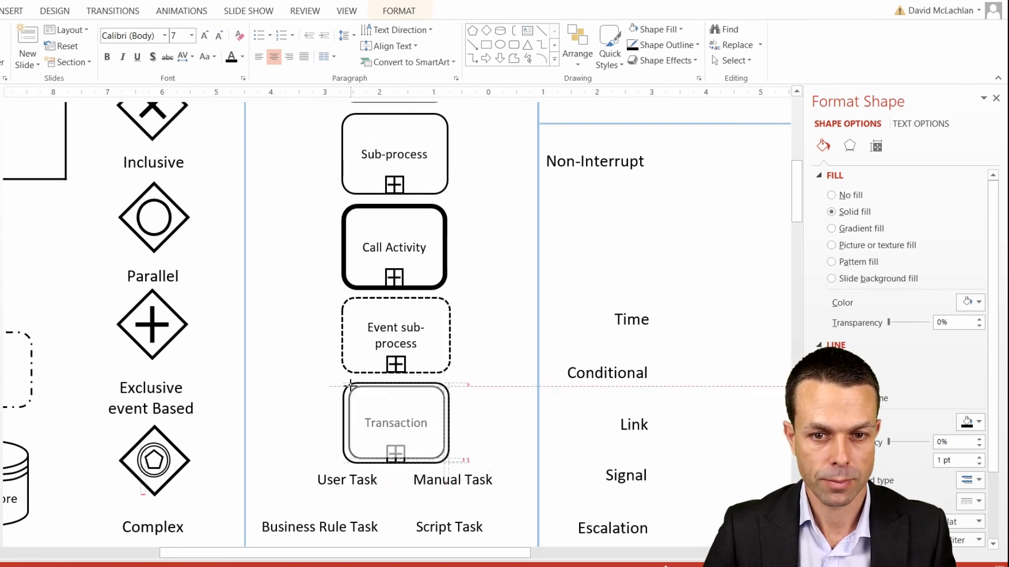
pyautogui.moveTo(355, 388); pyautogui.dragTo(352, 386)
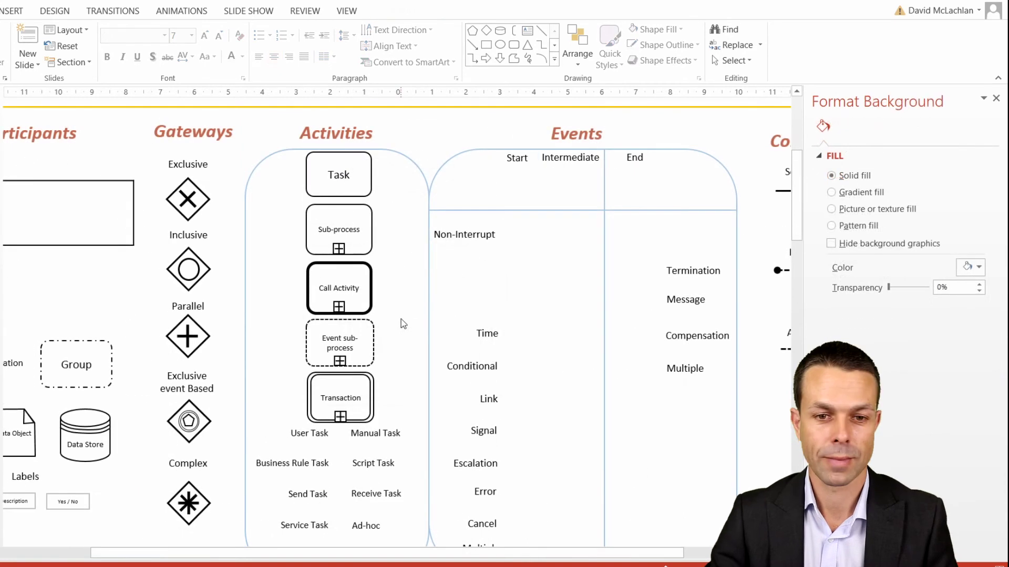